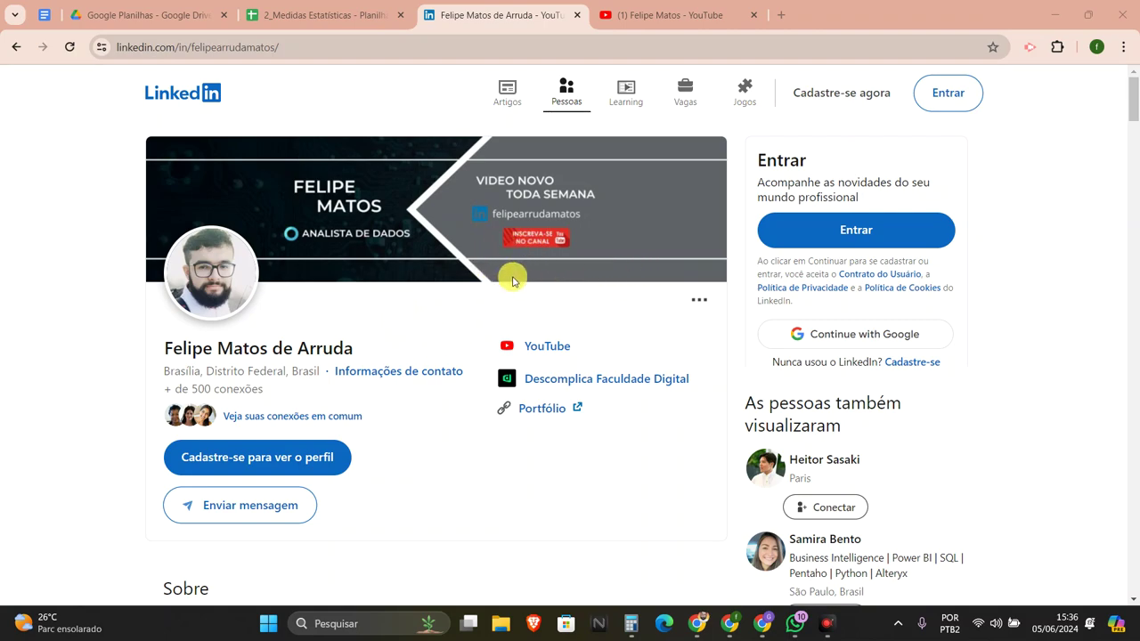
# - Switch from the LinkedIn profile to the channel's YouTube tab
pyautogui.click(641, 18)
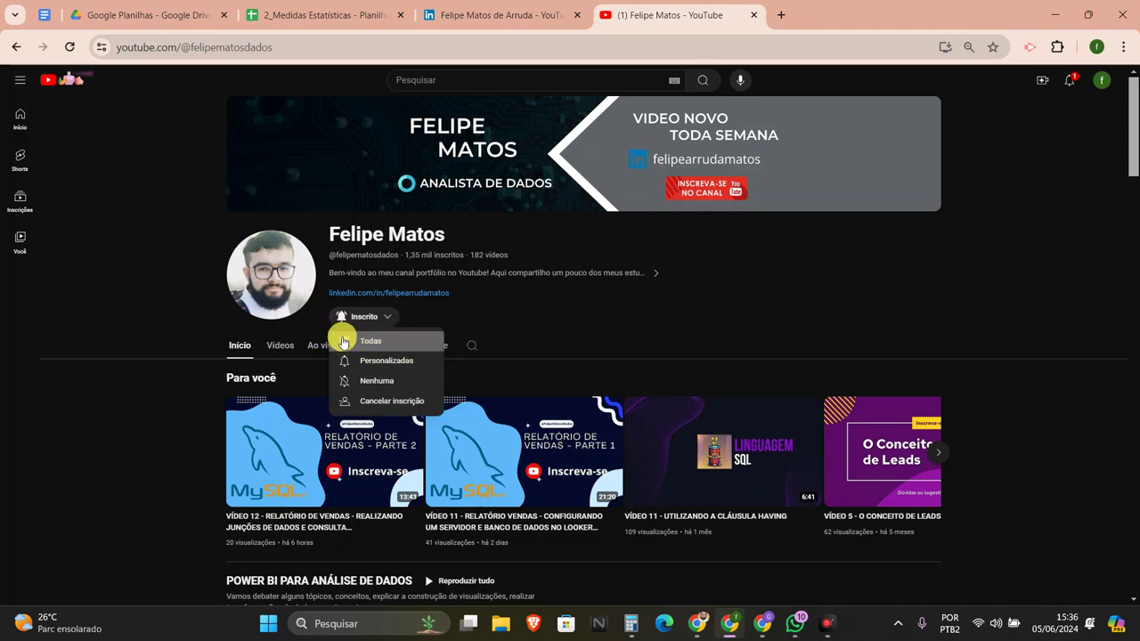
# - Dismiss the notification options menu and scroll the channel home down to the Excel exercises playlist
pyautogui.click(744, 312)
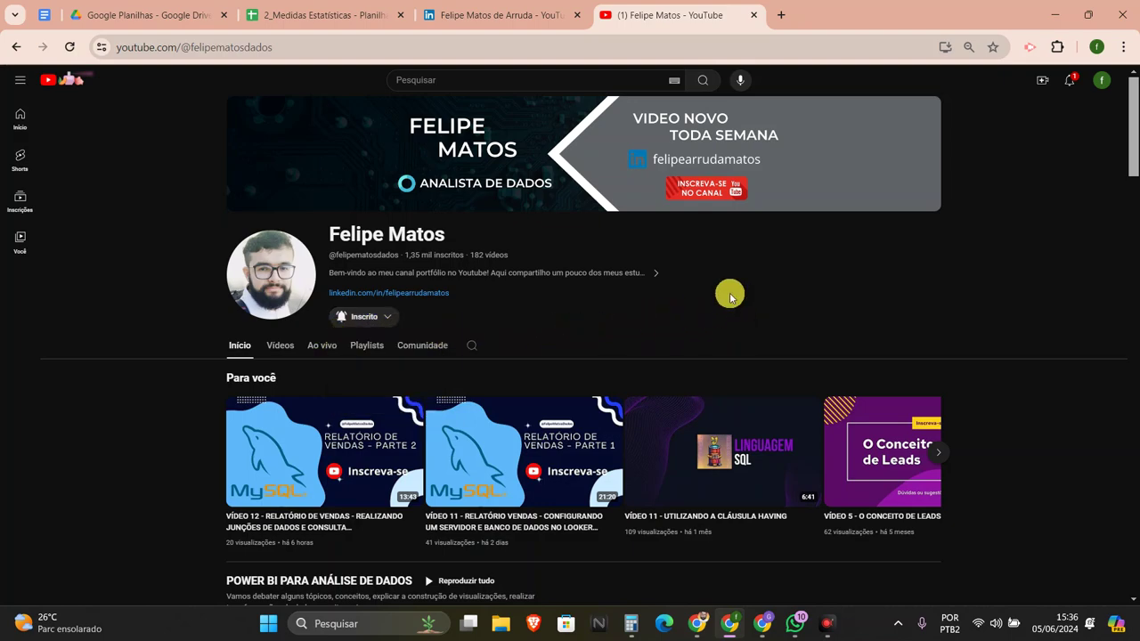
pyautogui.scroll(-2, 659, 285)
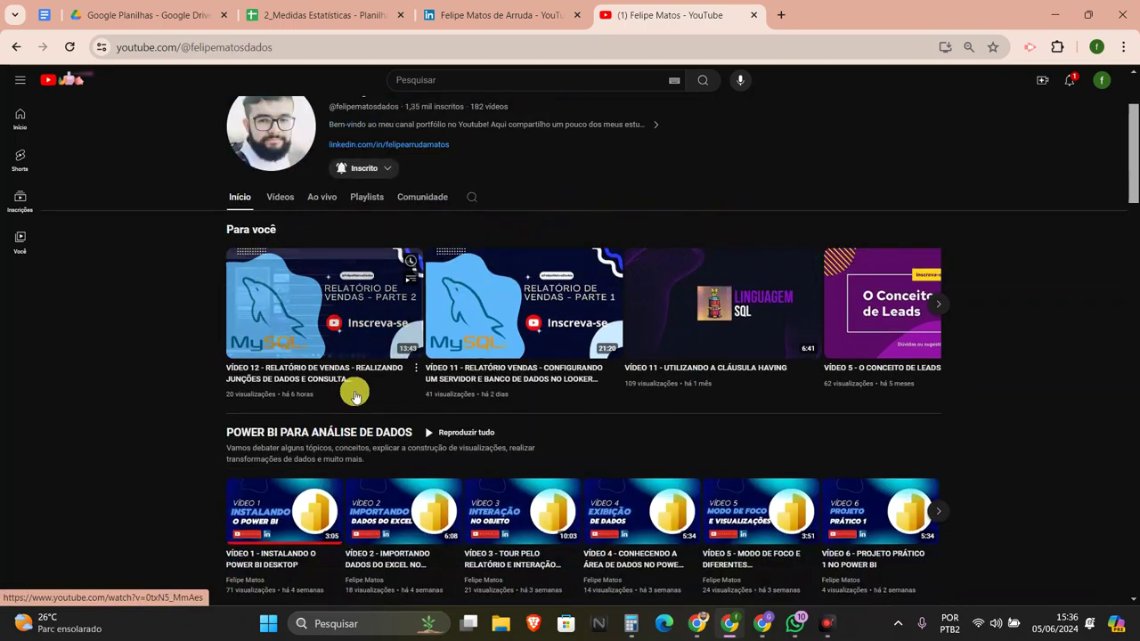
pyautogui.scroll(-3, 250, 323)
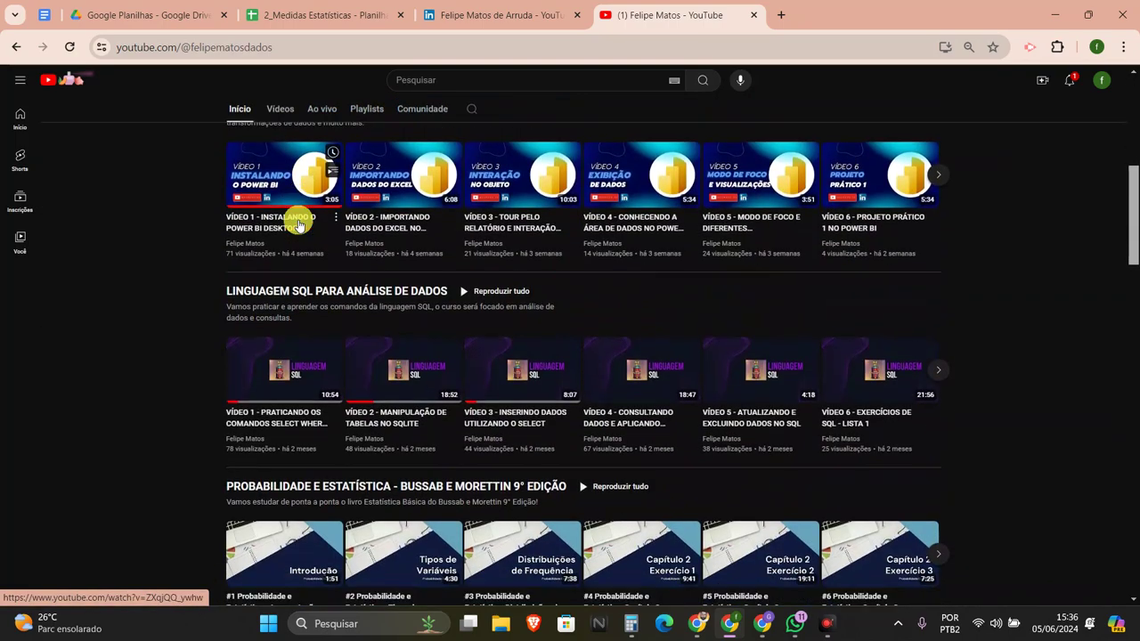
pyautogui.scroll(-1, 300, 216)
pyautogui.scroll(-2, 837, 338)
pyautogui.scroll(-2, 437, 321)
pyautogui.scroll(-6, 437, 321)
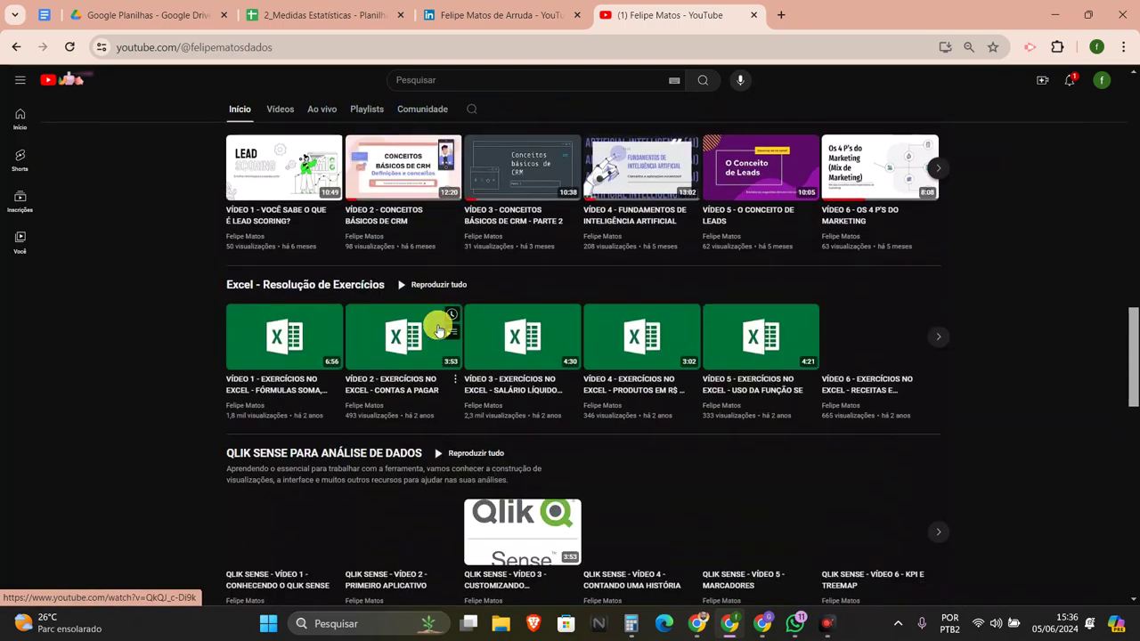
pyautogui.scroll(-4, 437, 320)
pyautogui.scroll(12, 422, 318)
pyautogui.scroll(5, 422, 318)
# - Switch to the 2_Medidas Estatisticas workbook, review the Número de acessos list B4:B18, and select D5
pyautogui.click(320, 14)
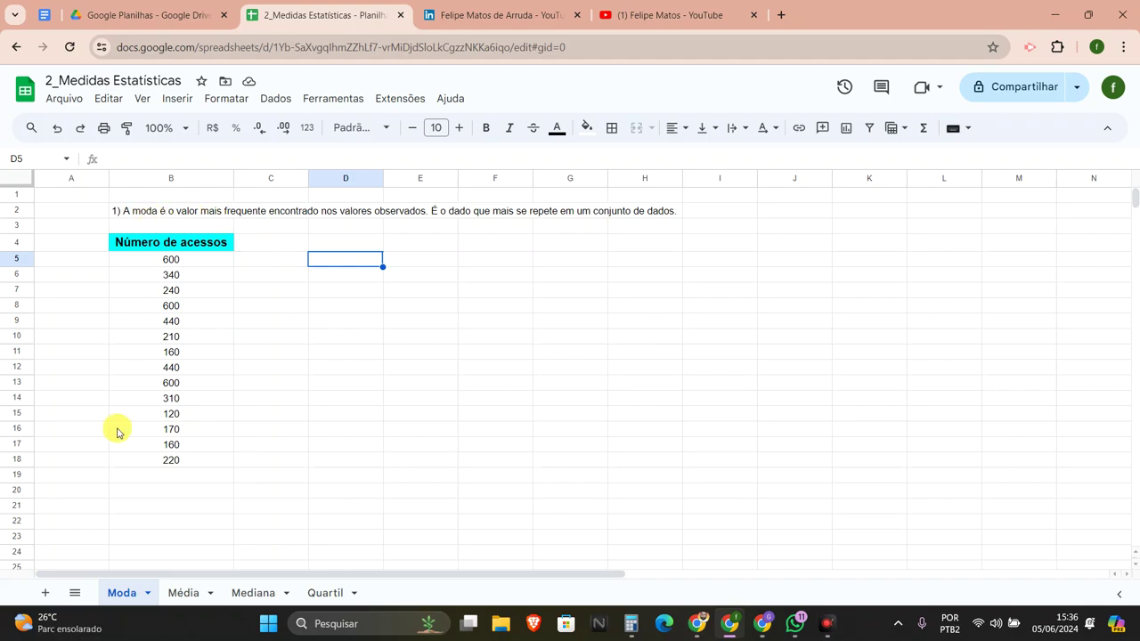
pyautogui.click(142, 214)
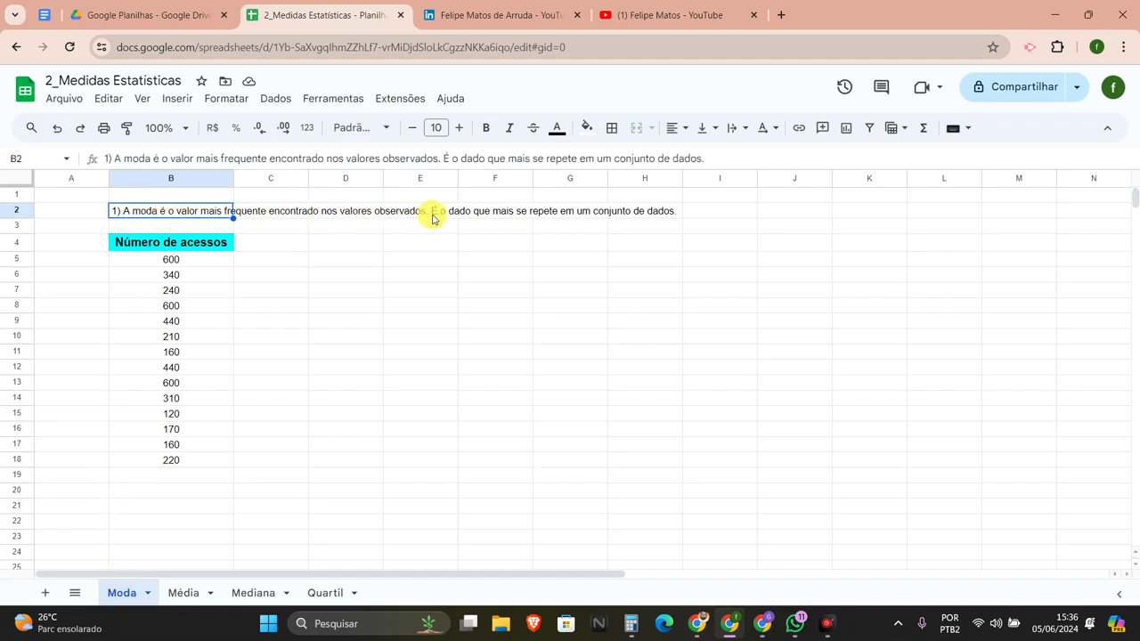
pyautogui.moveTo(189, 245)
pyautogui.mouseDown()
pyautogui.moveTo(174, 479)
pyautogui.moveTo(179, 462)
pyautogui.mouseUp()
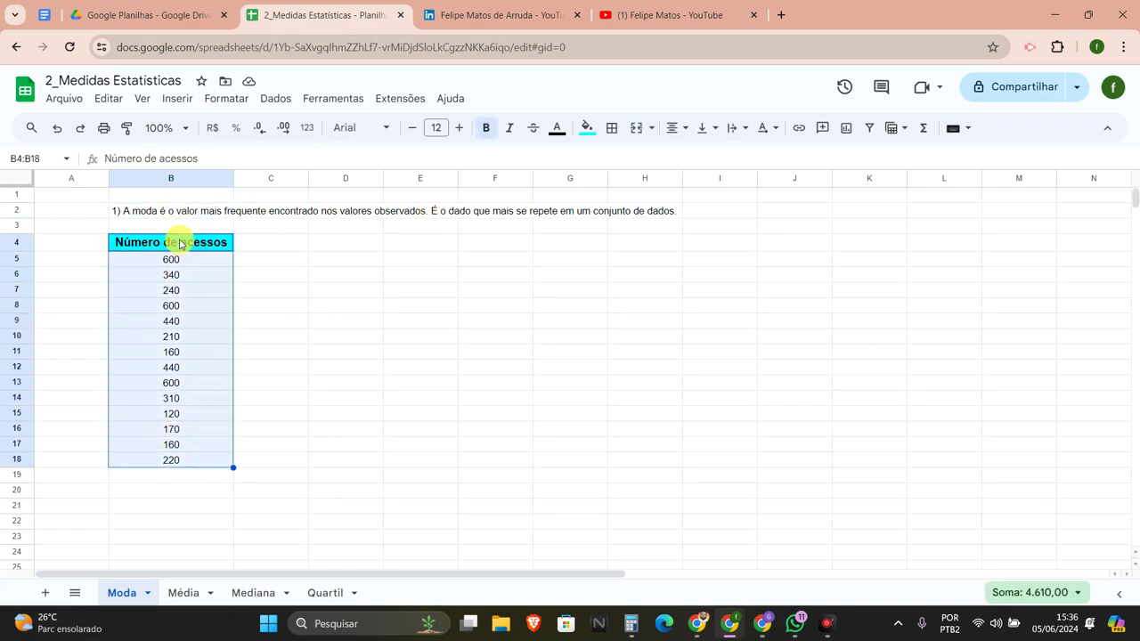
pyautogui.moveTo(171, 242); pyautogui.dragTo(167, 459)
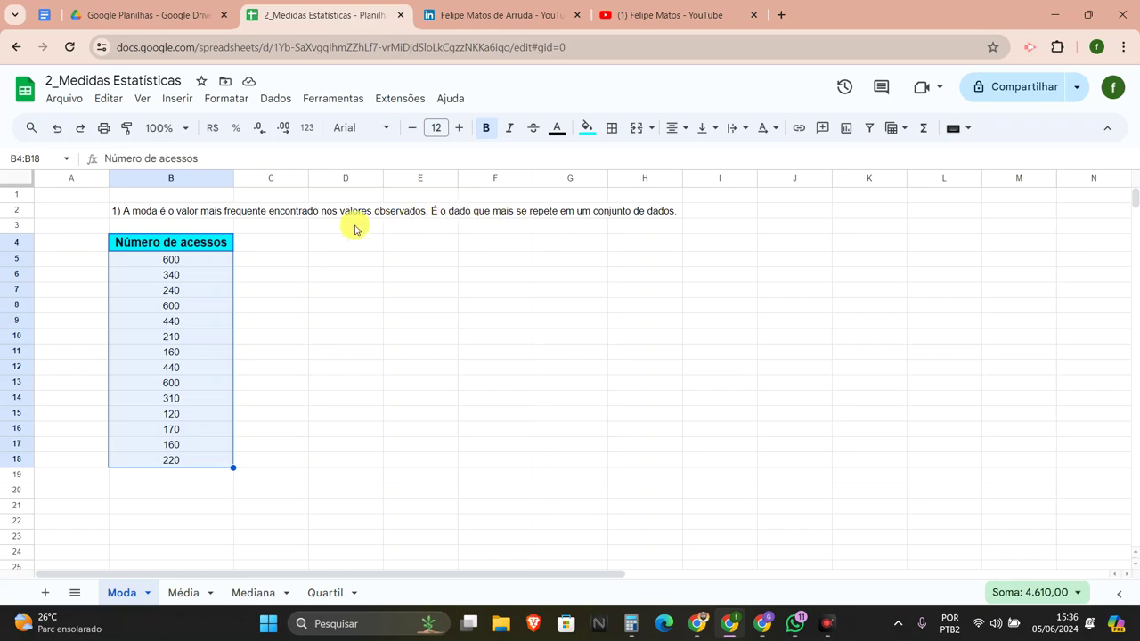
pyautogui.click(323, 263)
# - Start =MODO( in D5 from the autocomplete and expand the function's help description
pyautogui.write('=')
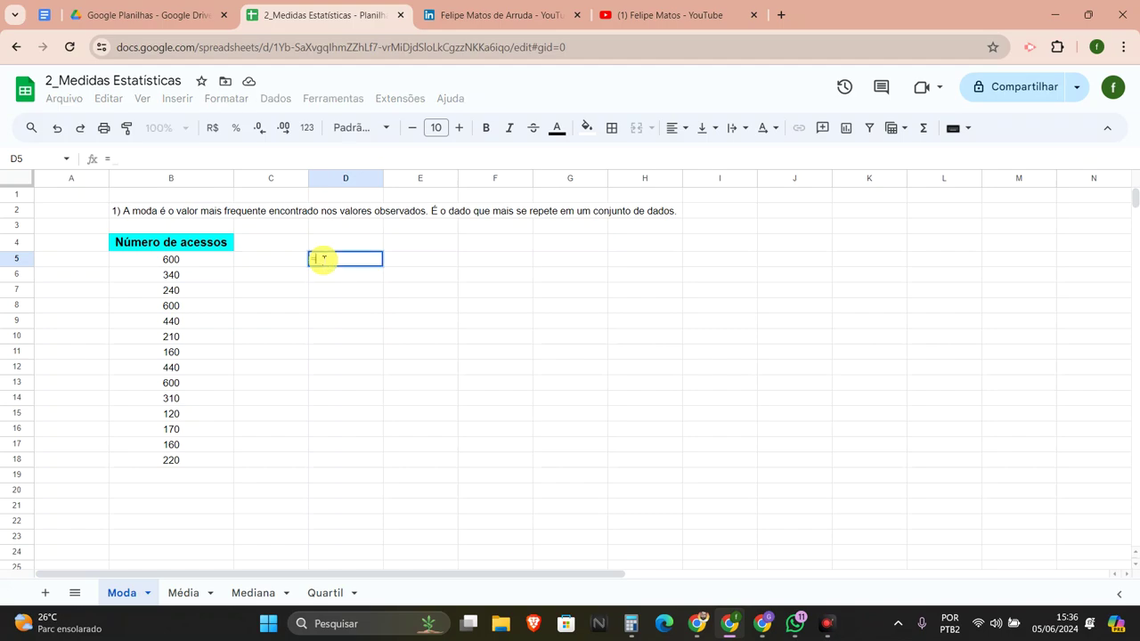
pyautogui.write('M')
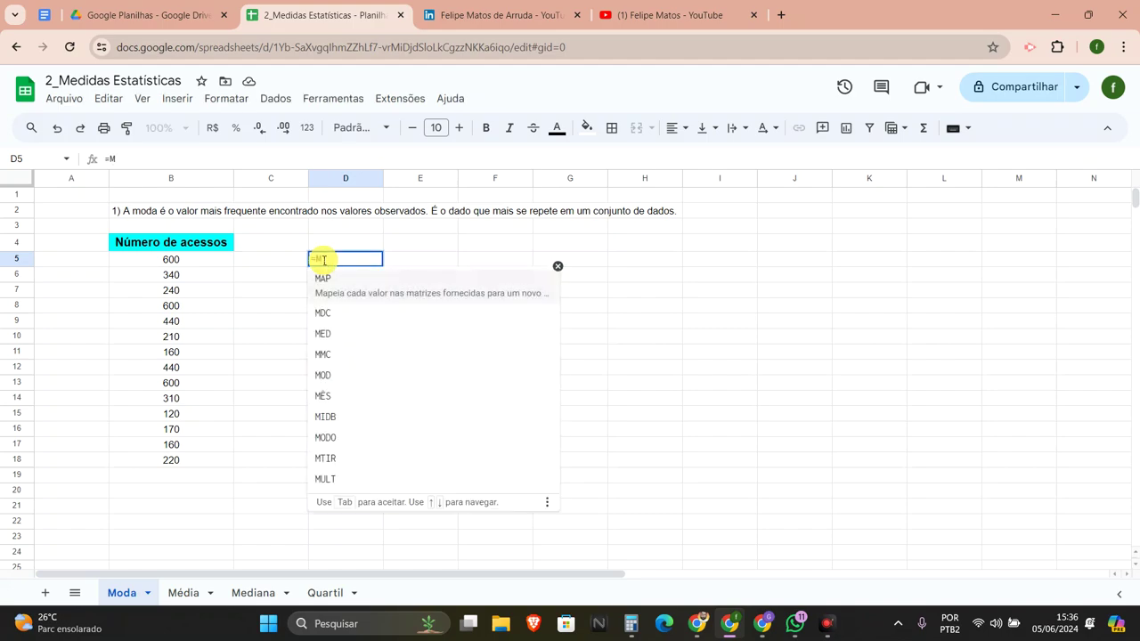
pyautogui.write('odo')
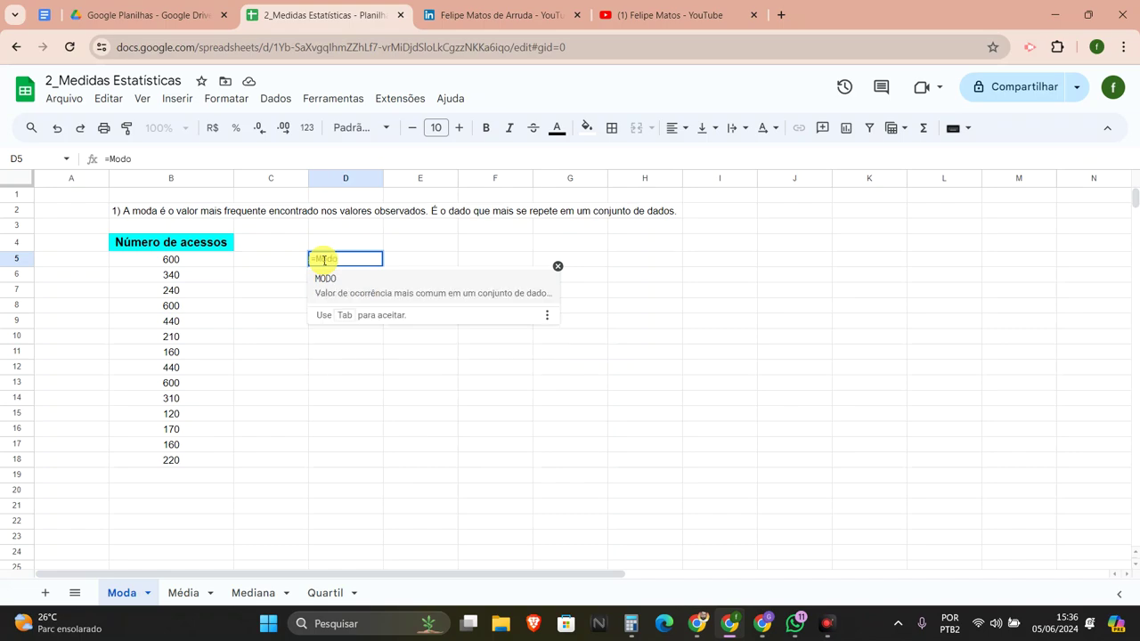
pyautogui.click(364, 297)
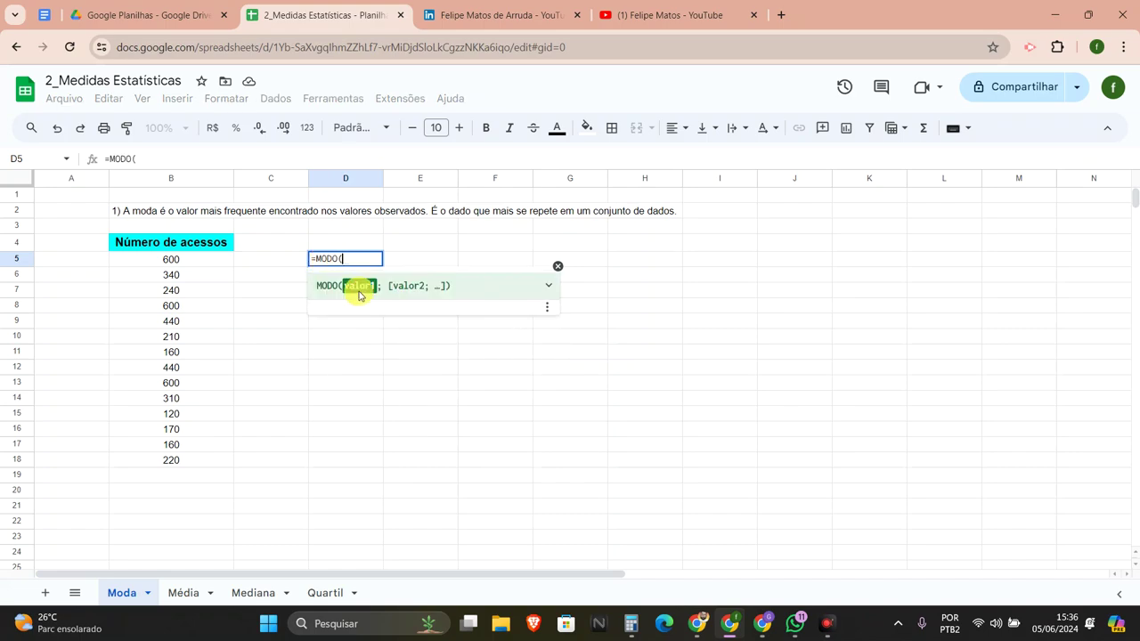
pyautogui.click(548, 287)
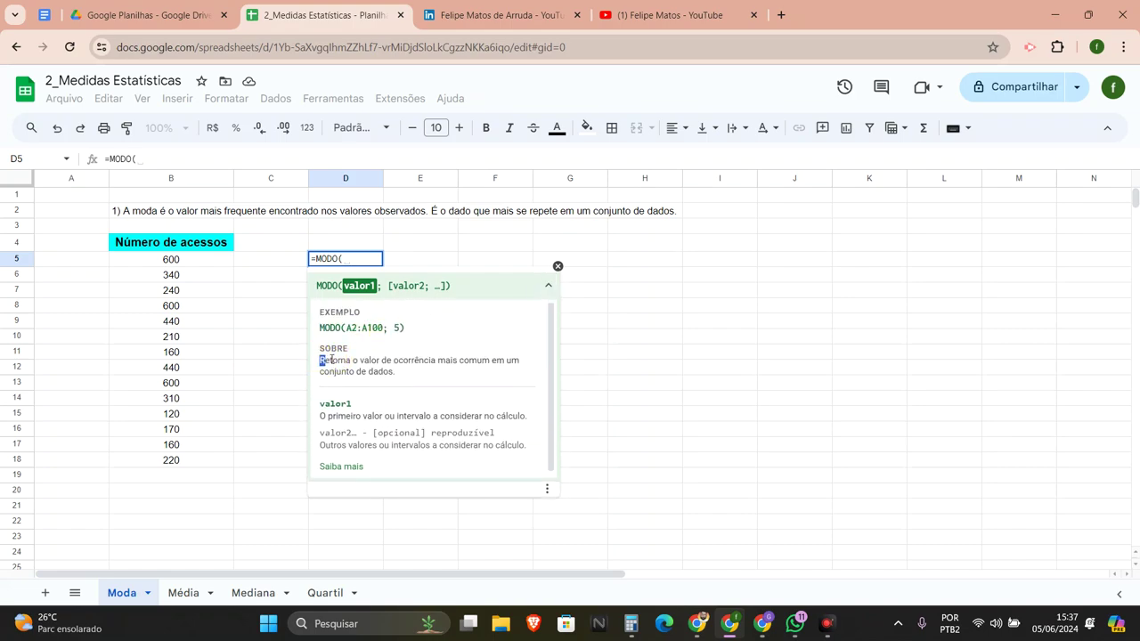
pyautogui.moveTo(331, 359)
pyautogui.mouseDown()
pyautogui.moveTo(451, 371)
pyautogui.moveTo(406, 372)
pyautogui.mouseUp()
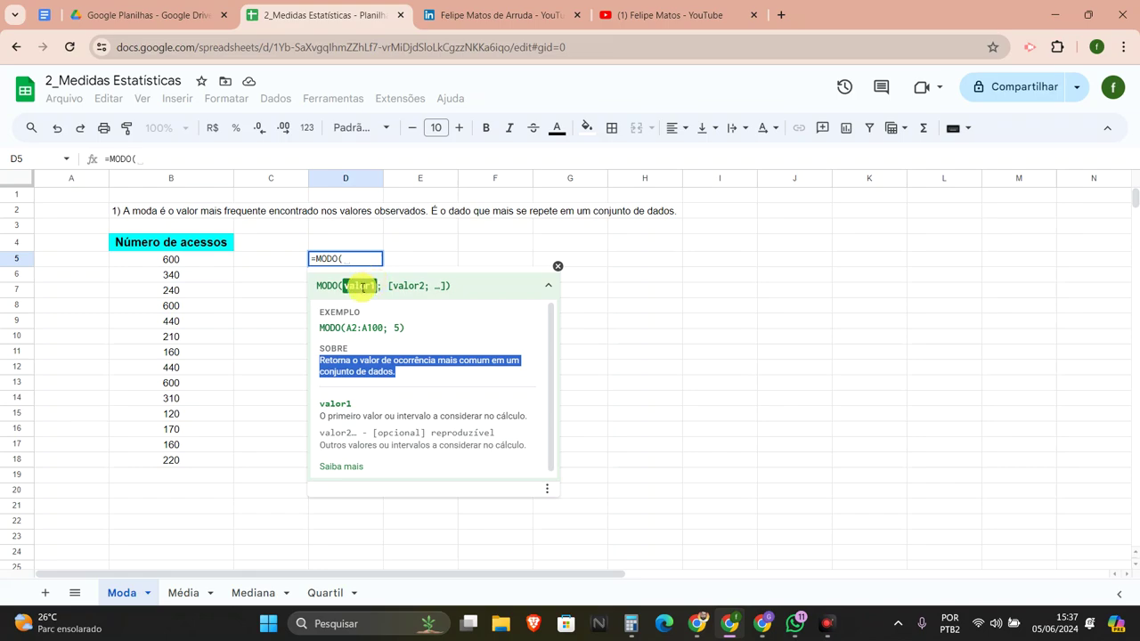
pyautogui.scroll(-1, 388, 429)
# - Open the full MODO help article in the Ajuda panel and scroll through its =MODE(A2:A8) example
pyautogui.click(355, 470)
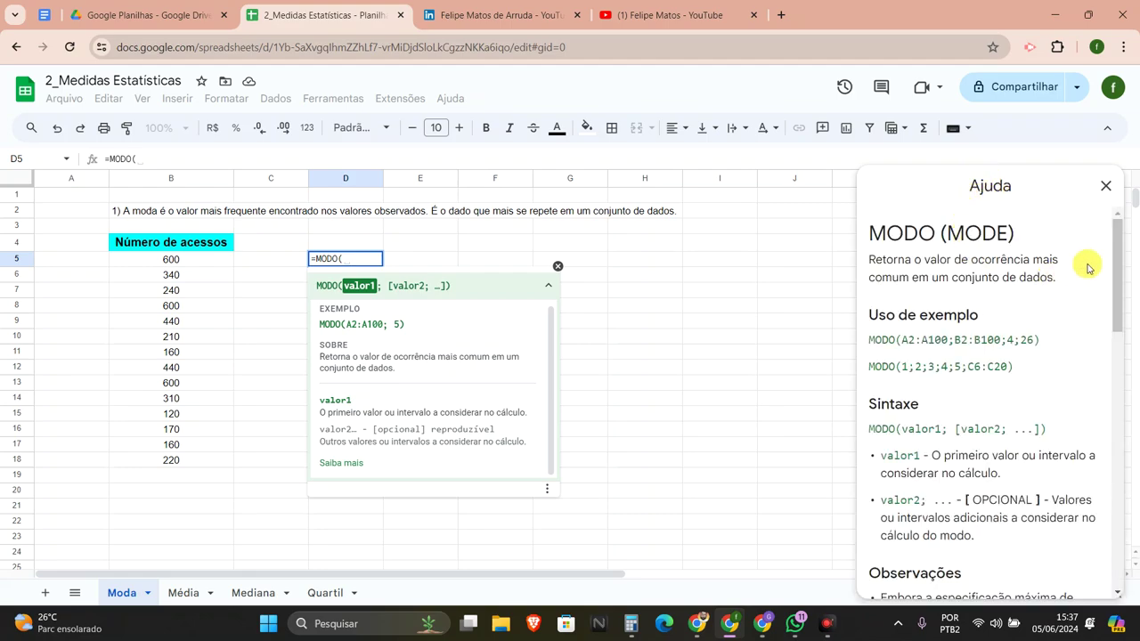
pyautogui.moveTo(1116, 258); pyautogui.dragTo(1114, 515)
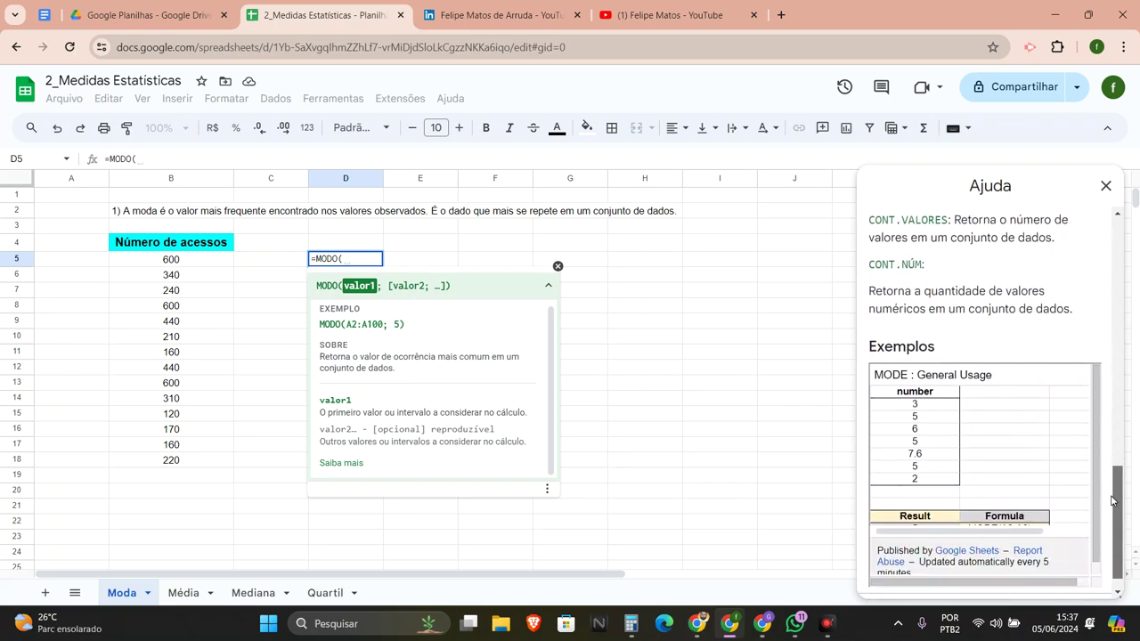
pyautogui.scroll(-1, 1006, 445)
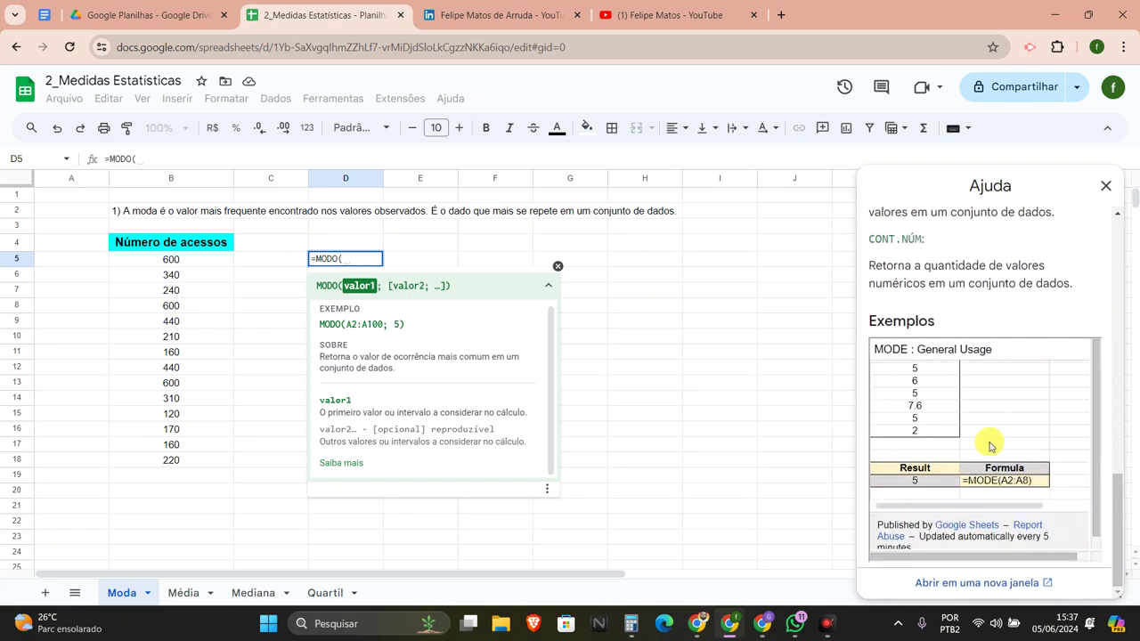
pyautogui.scroll(1, 989, 445)
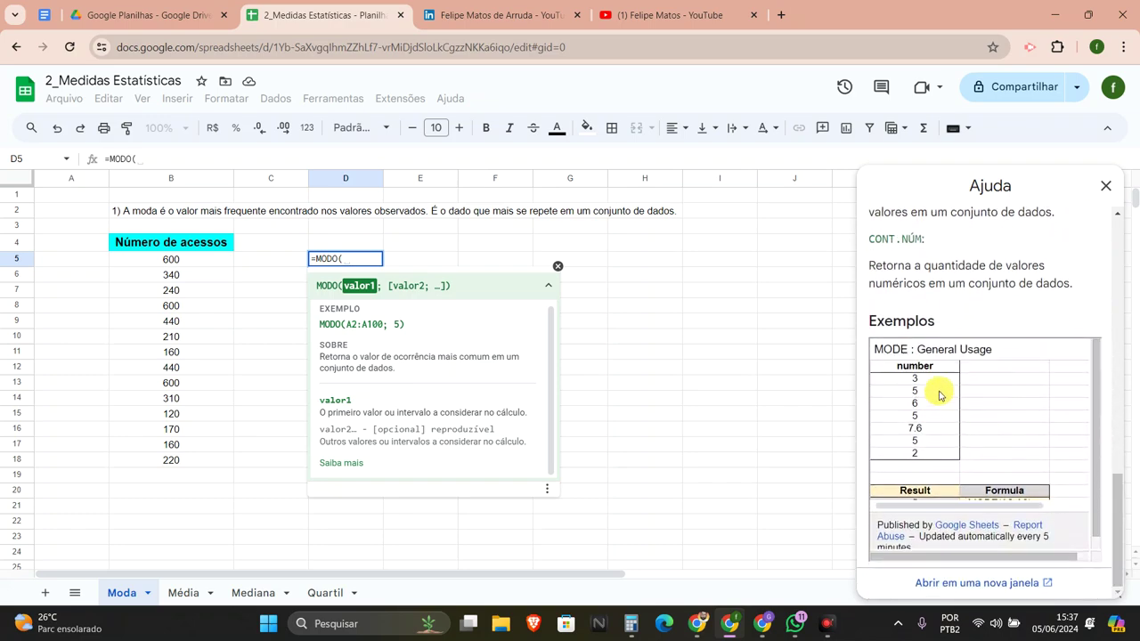
pyautogui.scroll(1, 1004, 351)
pyautogui.scroll(2, 1028, 351)
pyautogui.scroll(1, 1044, 347)
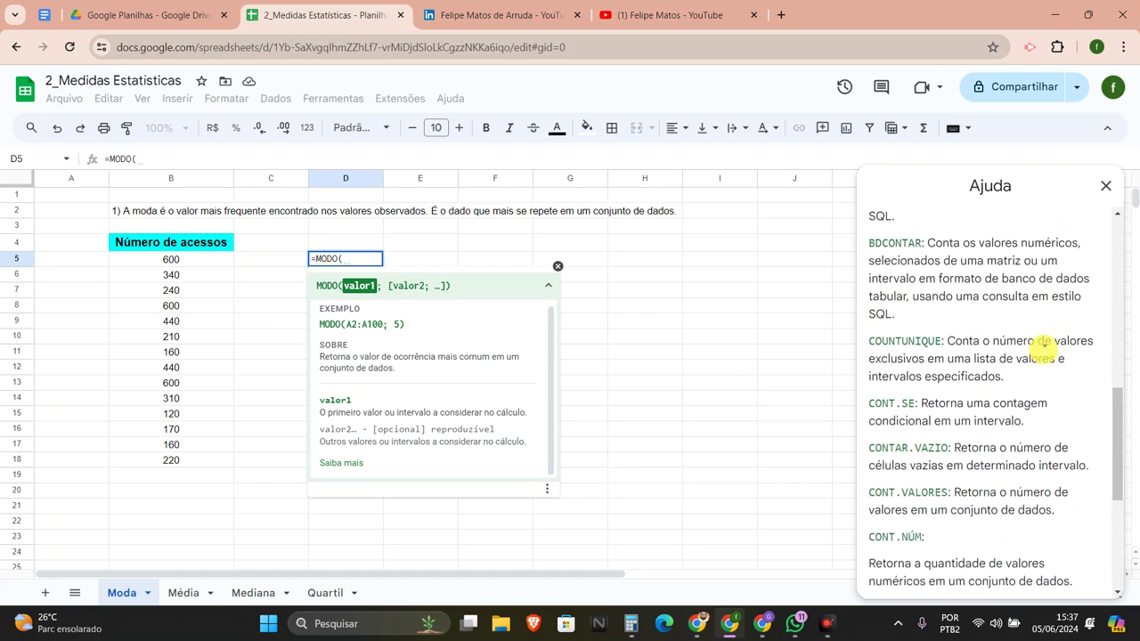
pyautogui.scroll(-3, 1039, 349)
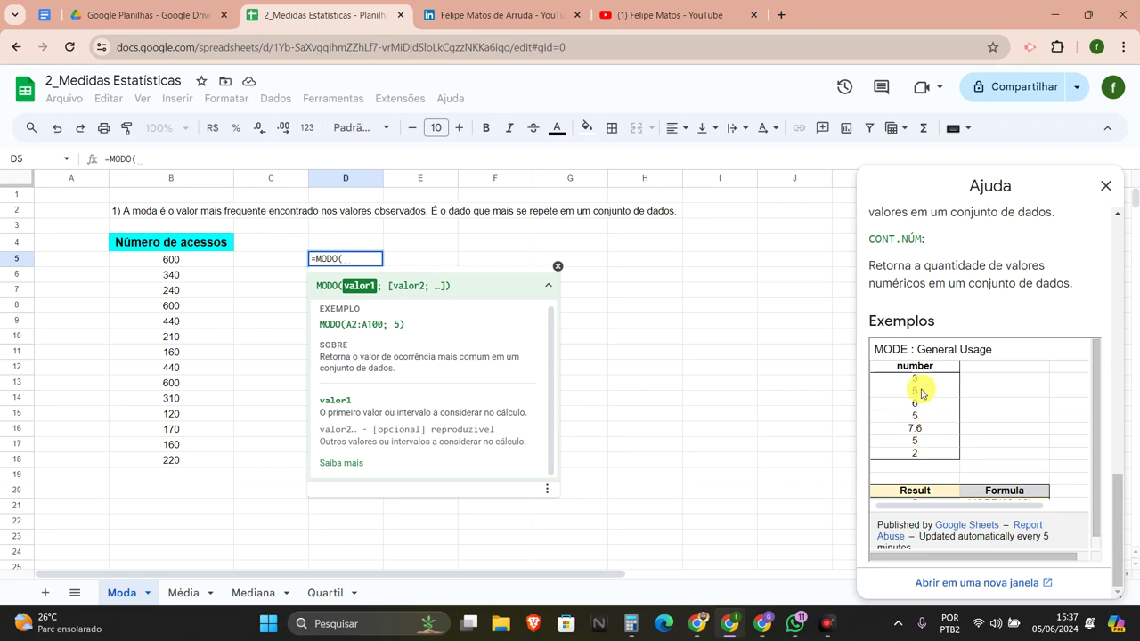
pyautogui.scroll(-1, 934, 431)
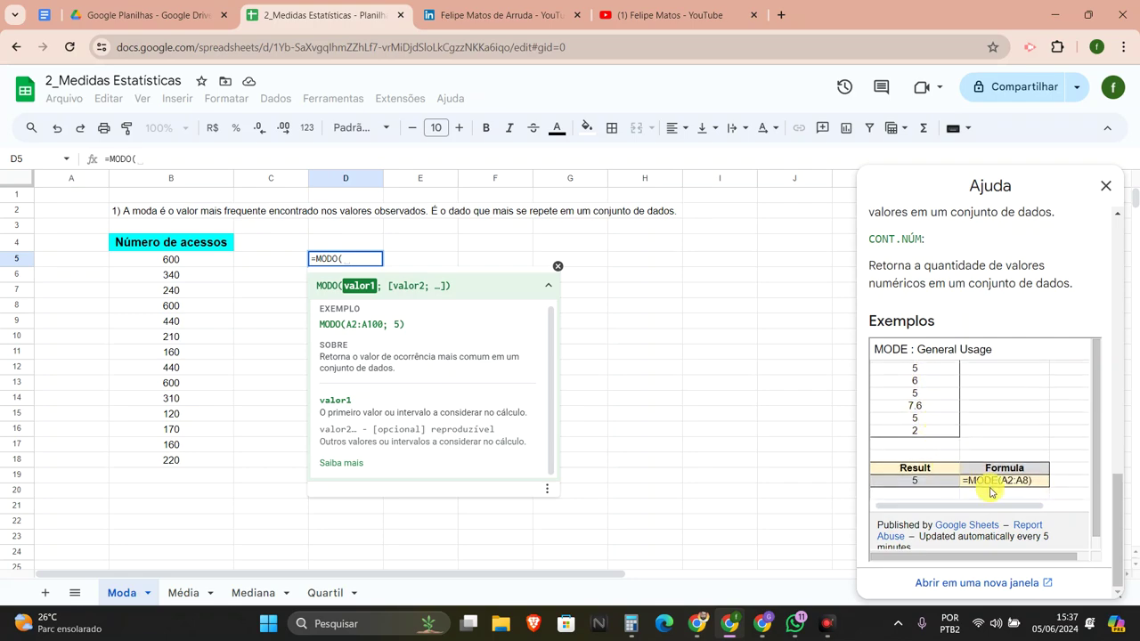
# - Complete D5 as =MODO(B5:B18) so it returns the mode, 600
pyautogui.click(361, 261)
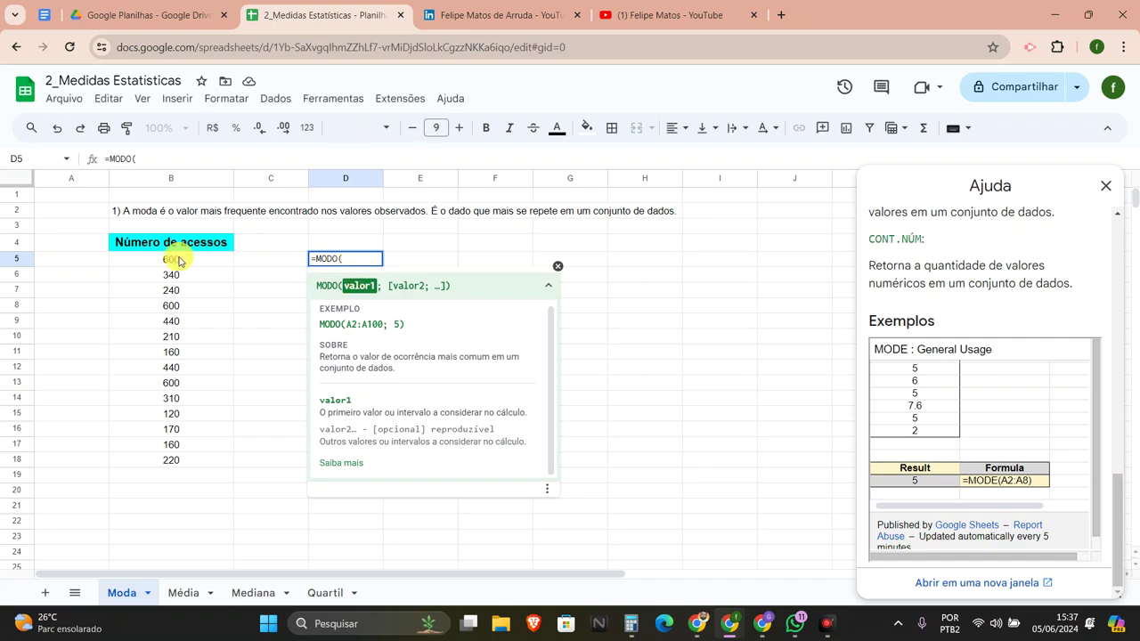
pyautogui.moveTo(184, 267); pyautogui.dragTo(187, 462)
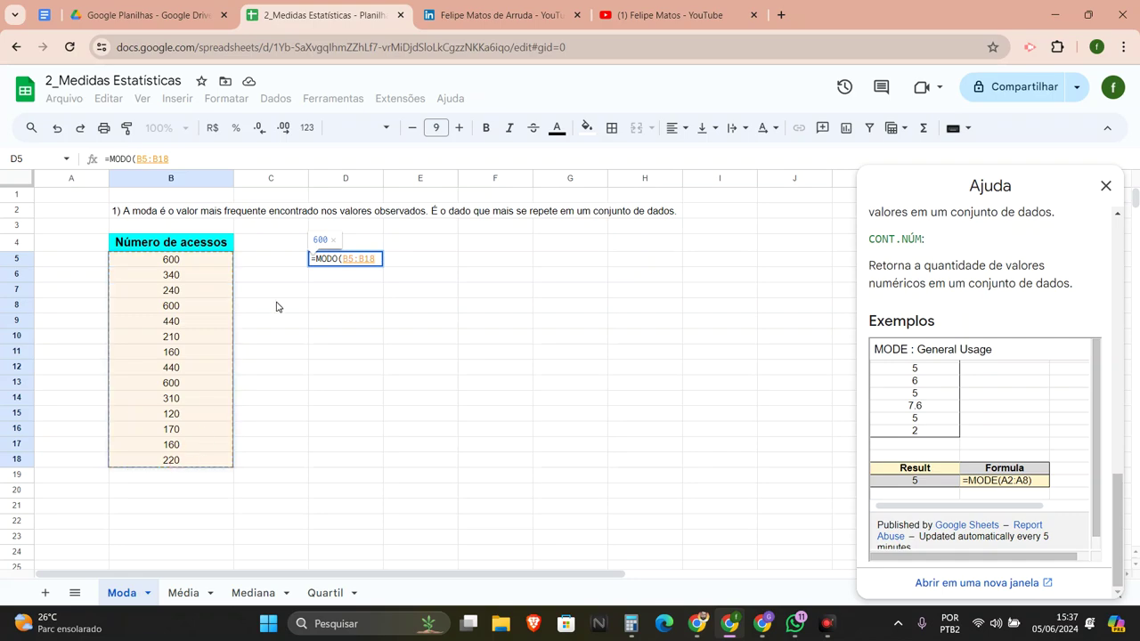
pyautogui.write(')')
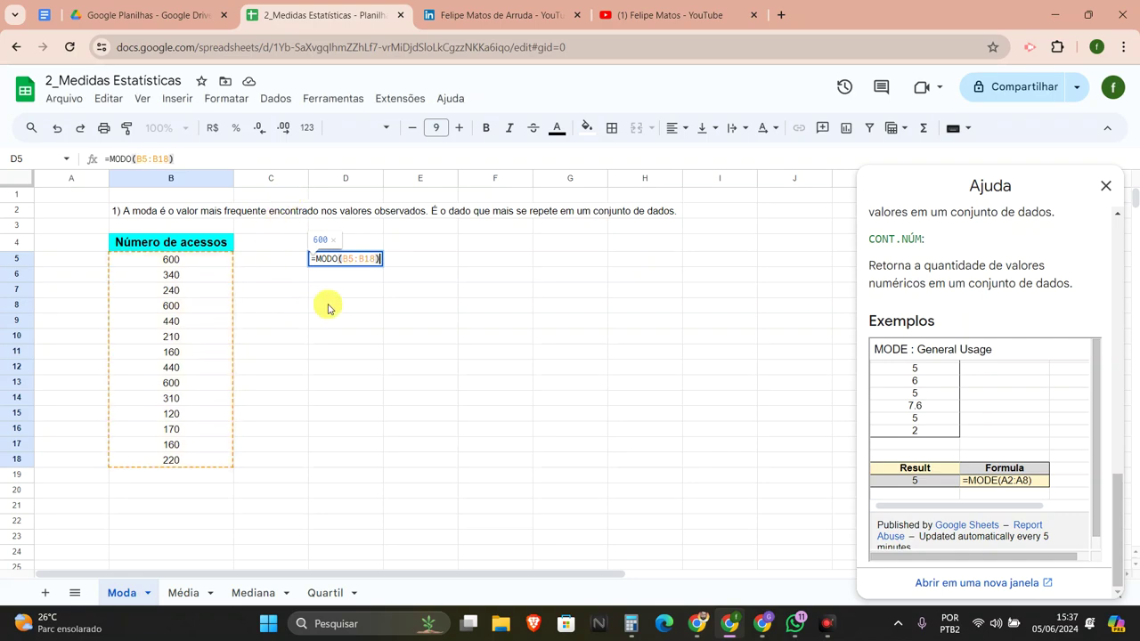
pyautogui.press('Return')
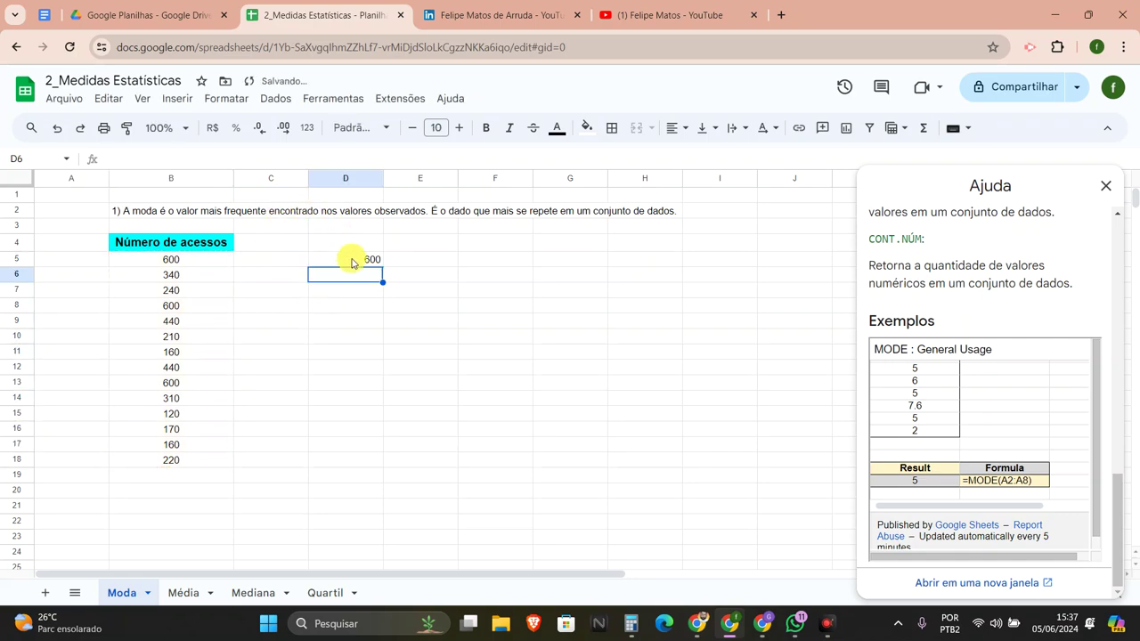
pyautogui.click(359, 262)
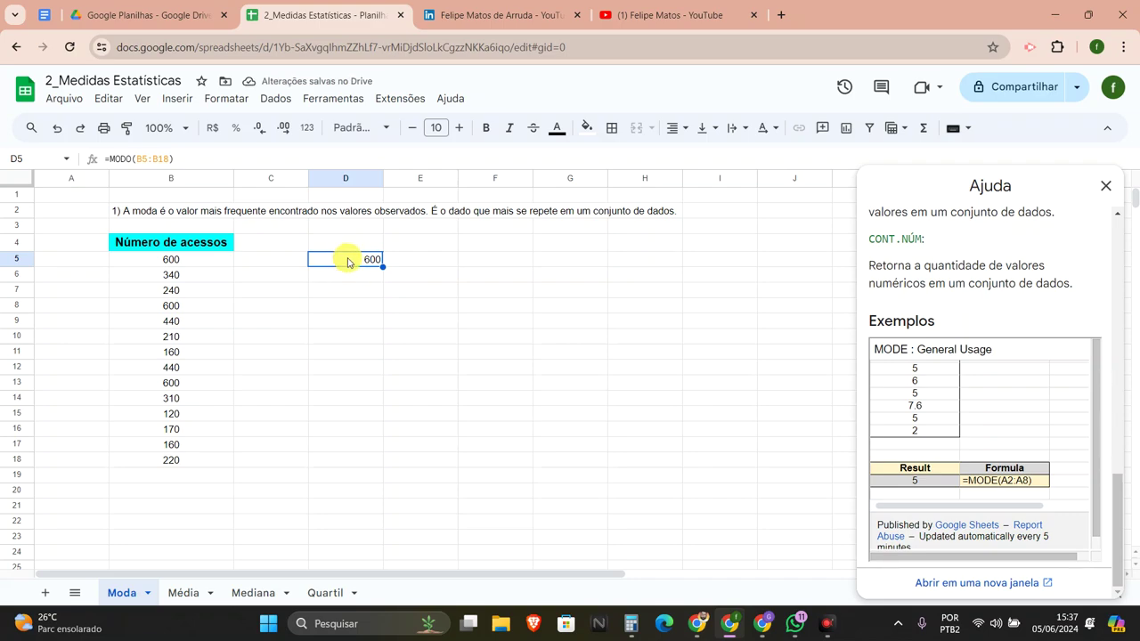
# - Fill the 600 entries in B5, B8 and B13 with bright yellow
pyautogui.click(208, 260)
pyautogui.click(586, 127)
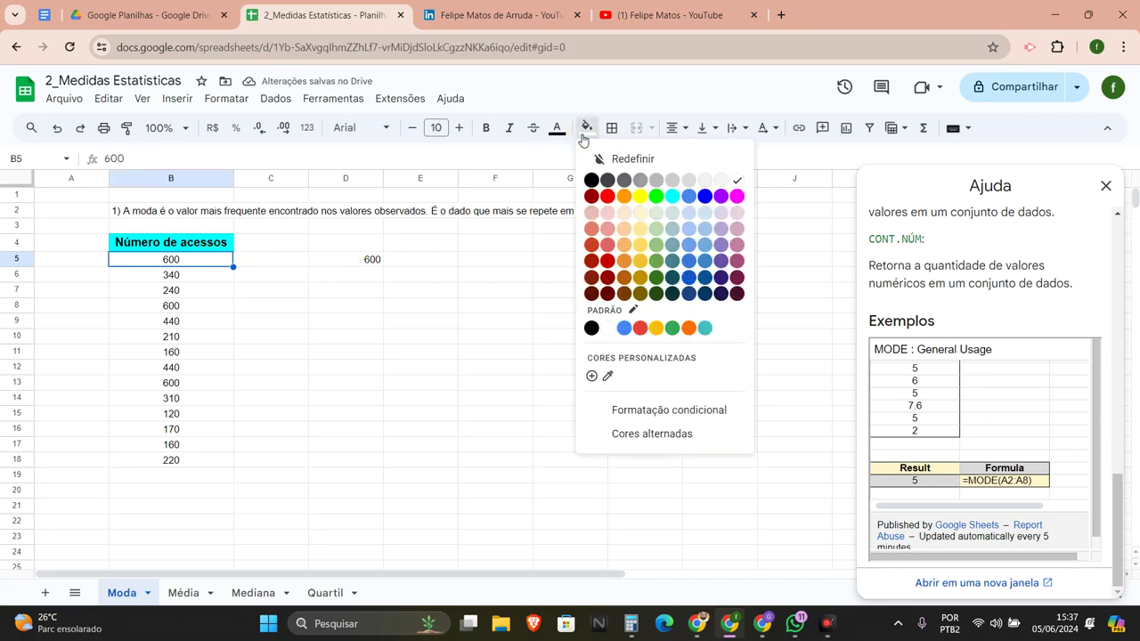
pyautogui.click(637, 198)
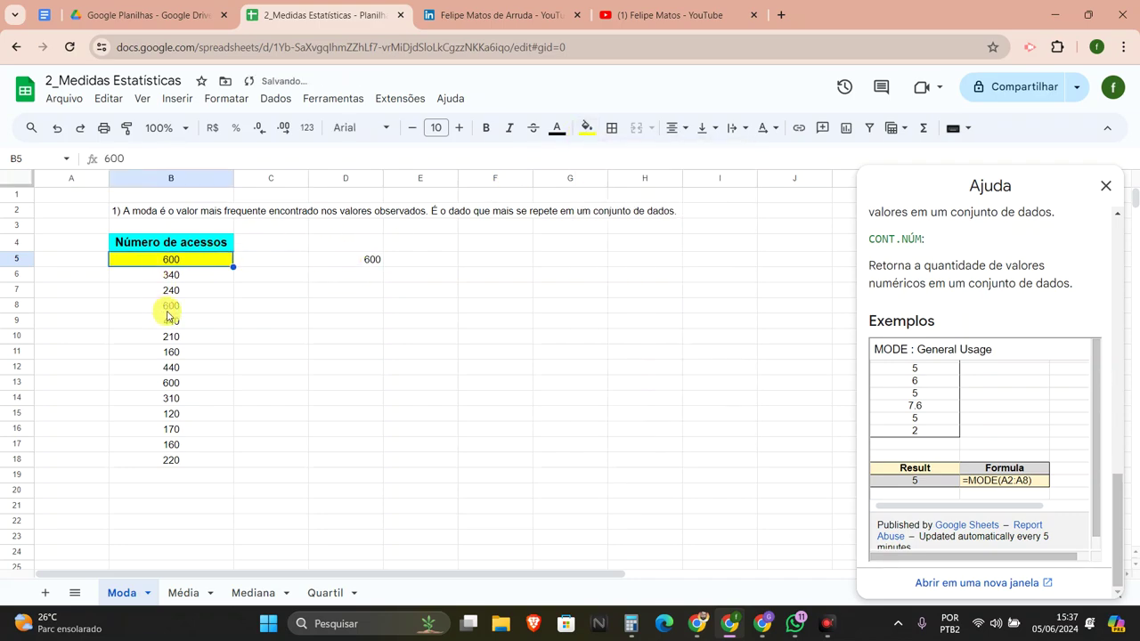
pyautogui.click(169, 307)
pyautogui.click(588, 129)
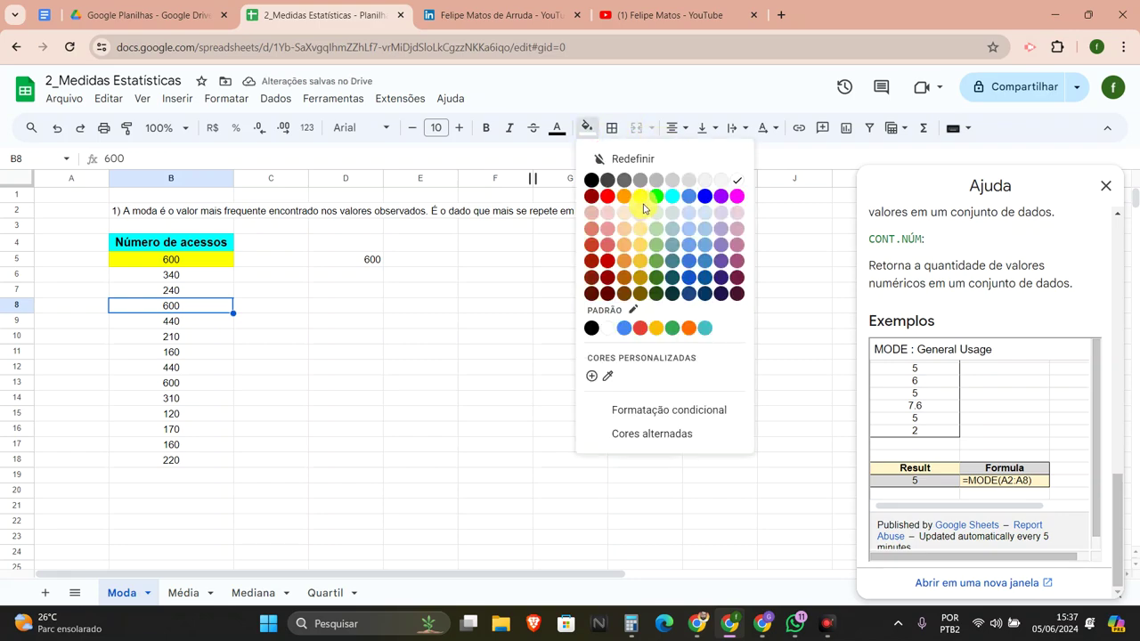
pyautogui.click(643, 208)
pyautogui.click(588, 127)
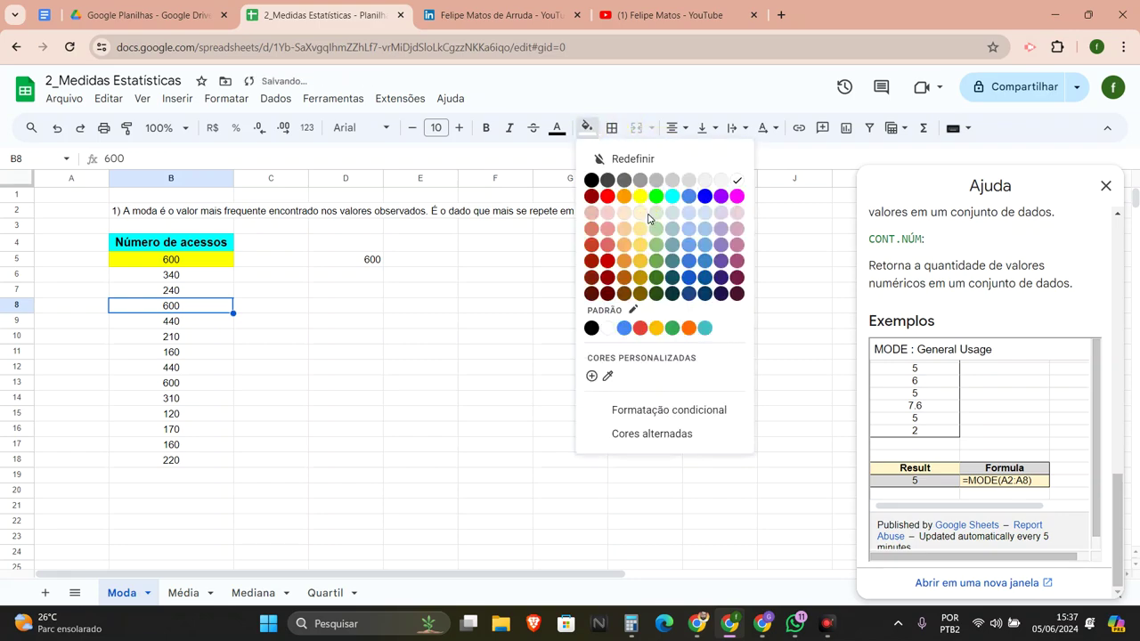
pyautogui.click(641, 199)
pyautogui.click(189, 389)
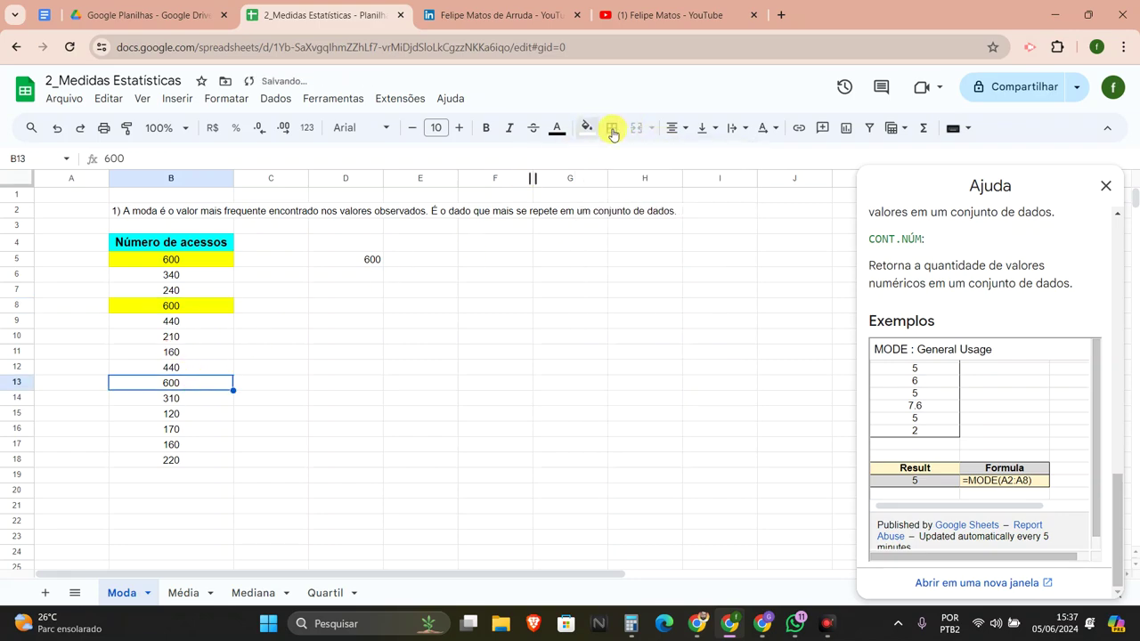
pyautogui.click(612, 133)
pyautogui.click(587, 127)
pyautogui.click(640, 200)
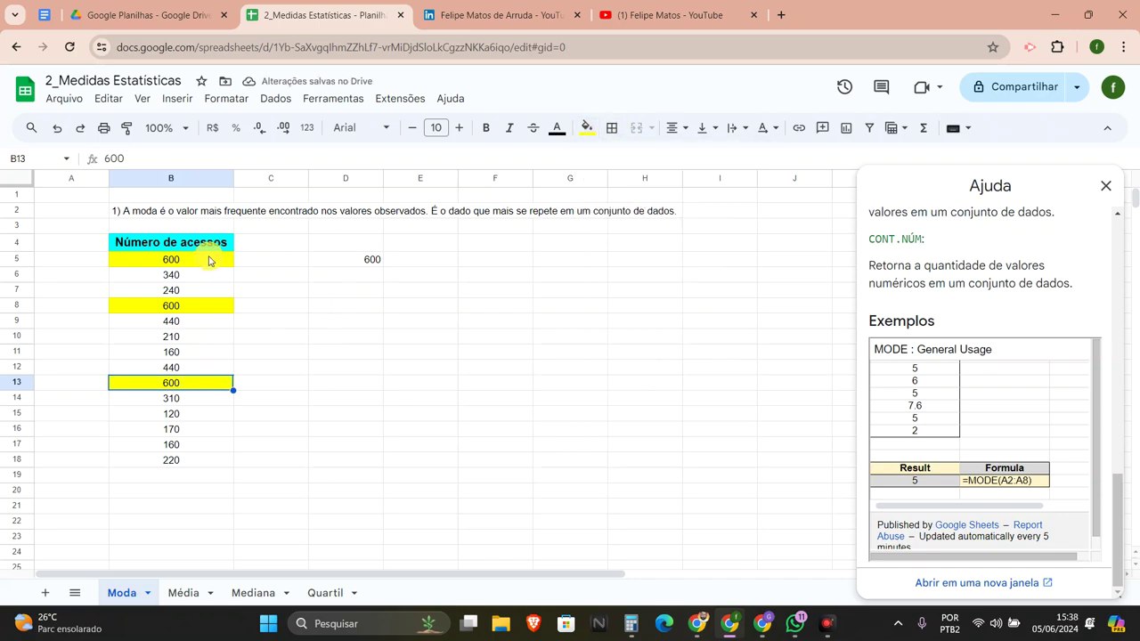
# - Select the Número de acessos list B5:B18 and recheck the mode formula in D5
pyautogui.moveTo(212, 259)
pyautogui.mouseDown()
pyautogui.moveTo(209, 430)
pyautogui.moveTo(182, 461)
pyautogui.mouseUp()
pyautogui.click(182, 462)
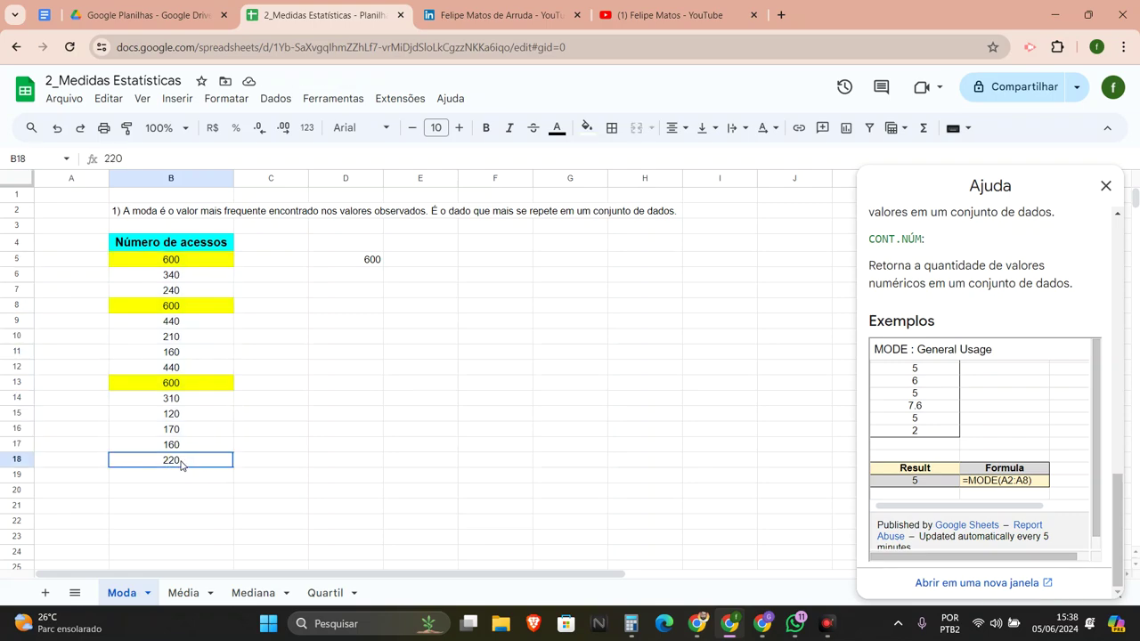
pyautogui.moveTo(181, 462); pyautogui.dragTo(206, 251)
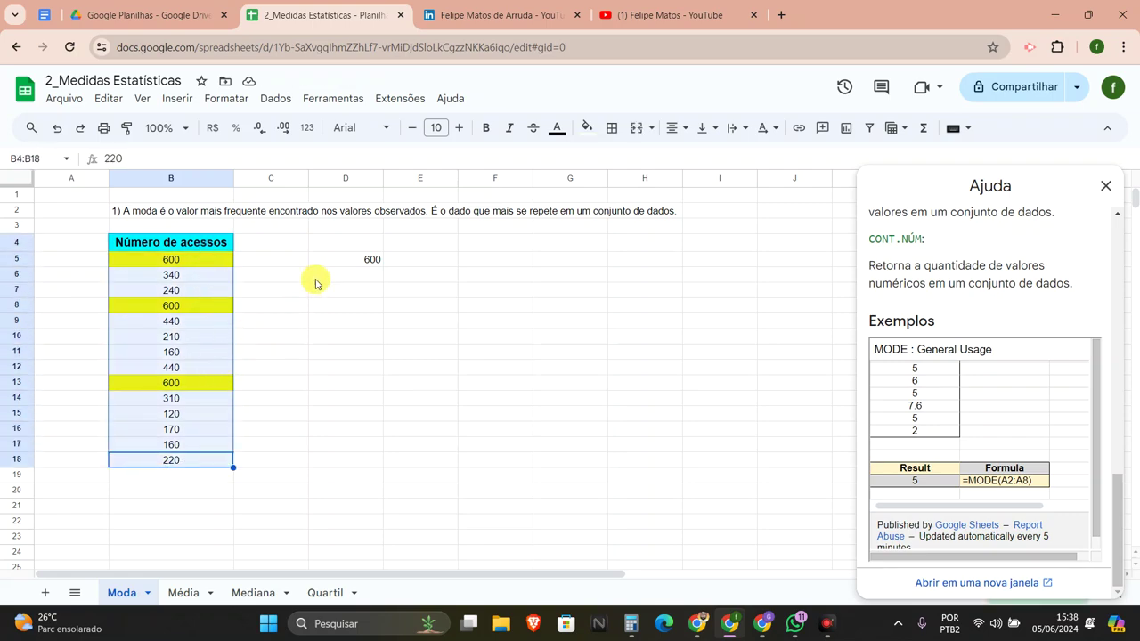
pyautogui.click(348, 259)
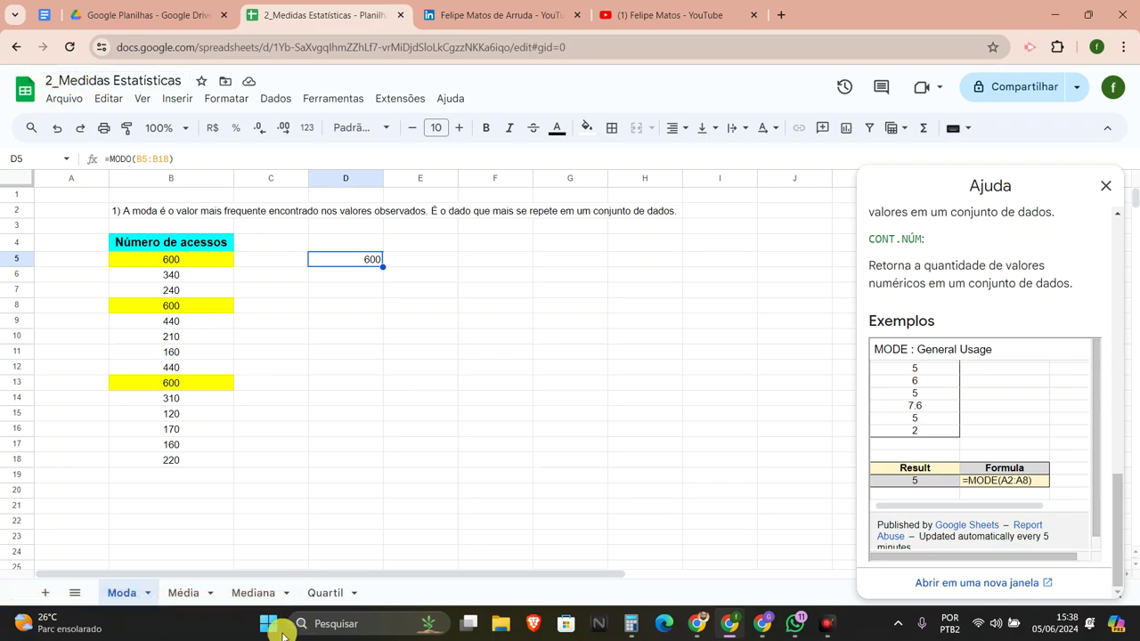
# - Go to the Média sheet, close the Ajuda panel, and inspect the mean formula image
pyautogui.click(183, 602)
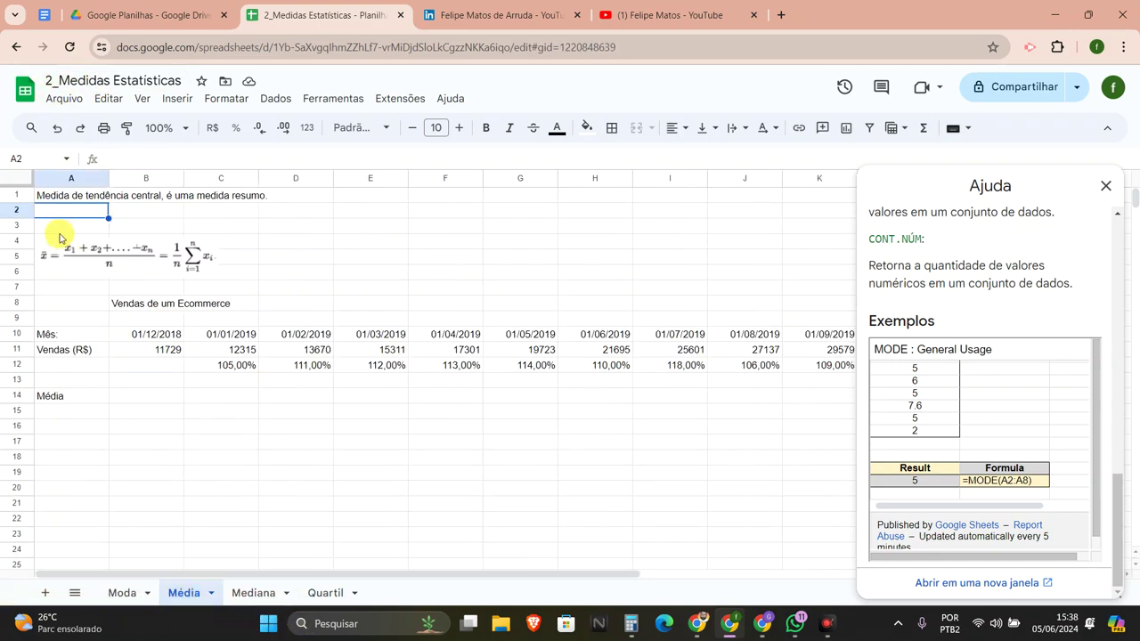
pyautogui.click(1106, 185)
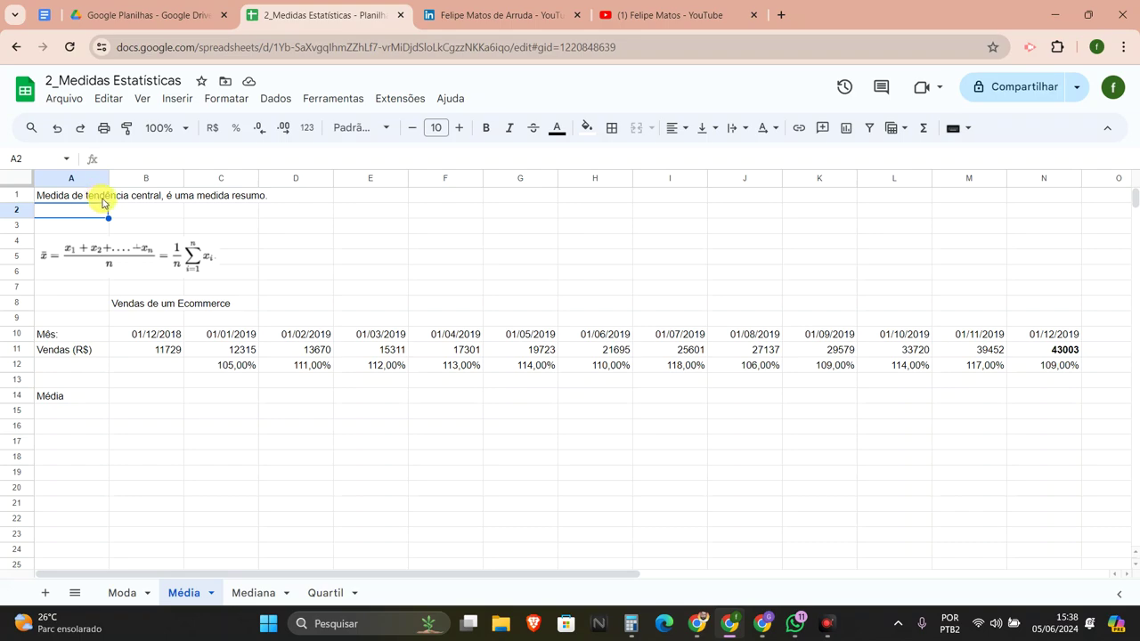
pyautogui.click(68, 250)
pyautogui.click(83, 250)
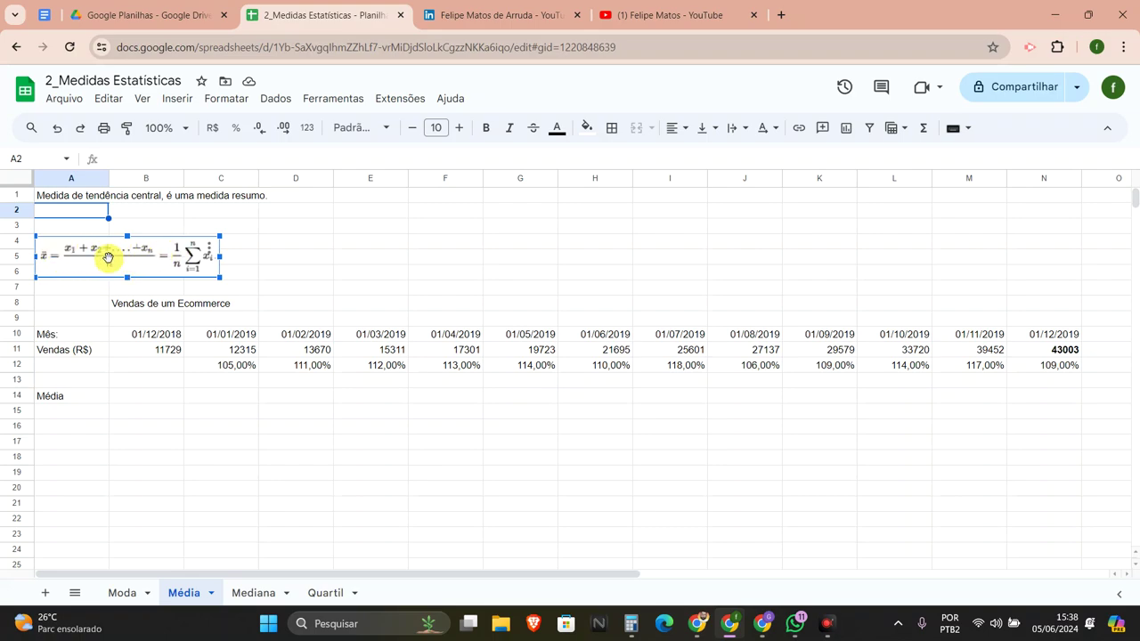
pyautogui.press('Escape')
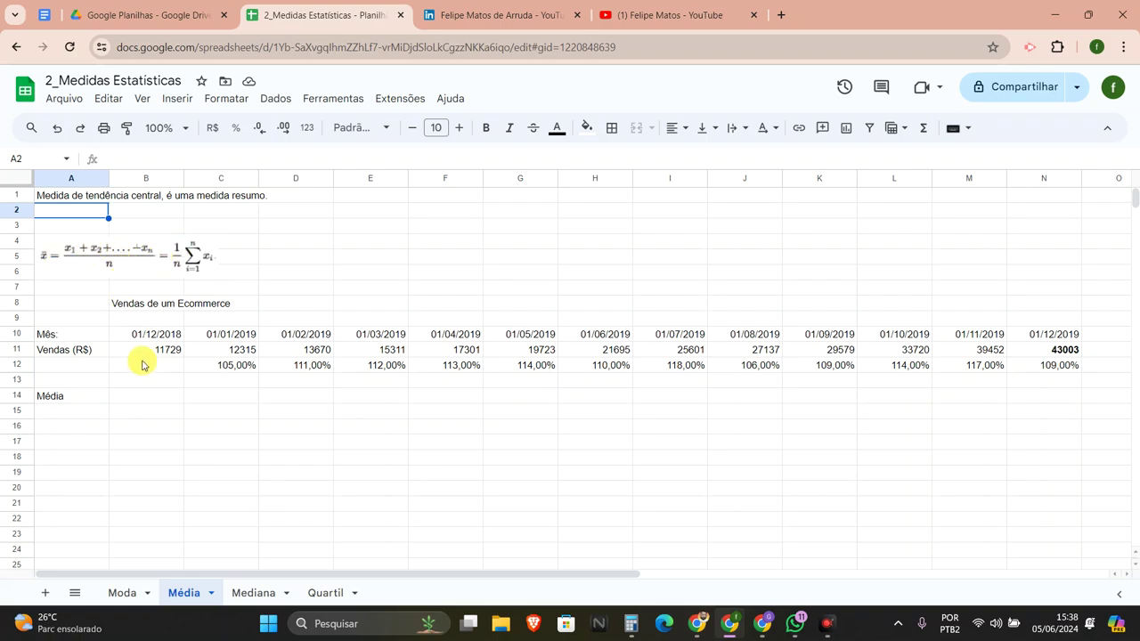
# - Look over the Vendas de um Ecommerce month dates and the sales row B11:N11
pyautogui.click(127, 310)
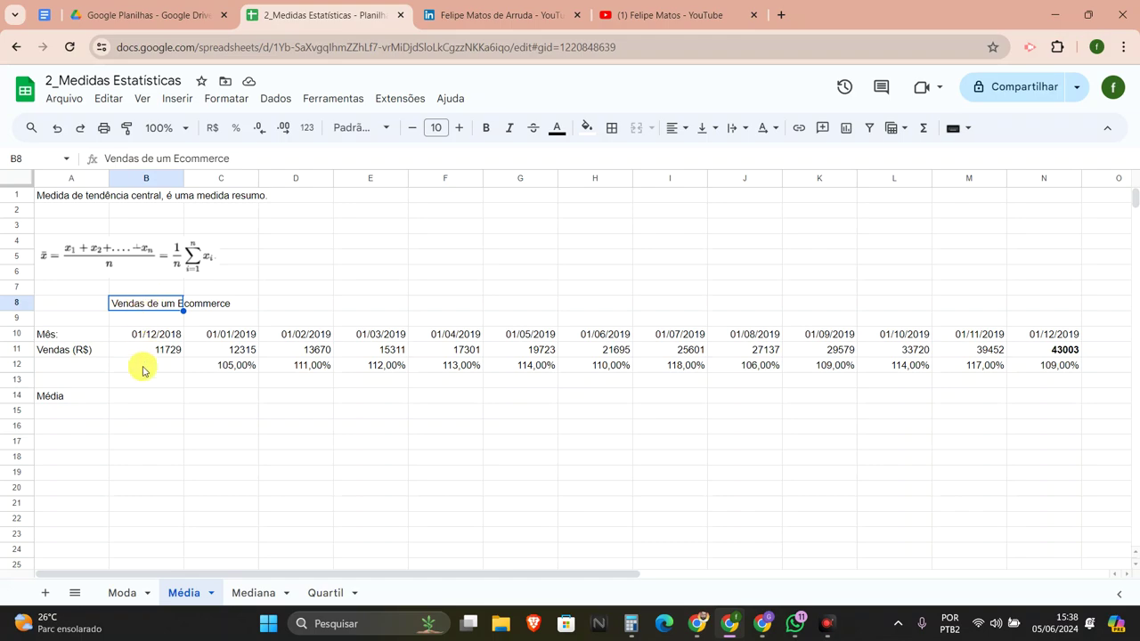
pyautogui.click(146, 337)
pyautogui.click(204, 335)
pyautogui.click(298, 336)
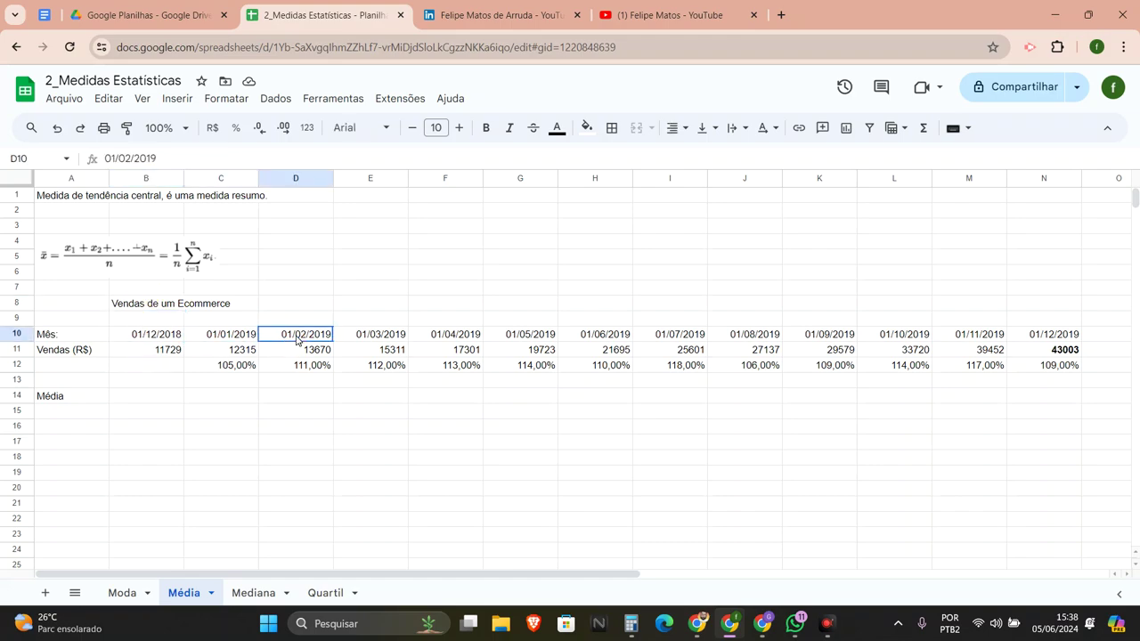
pyautogui.click(374, 336)
pyautogui.click(452, 325)
pyautogui.click(550, 335)
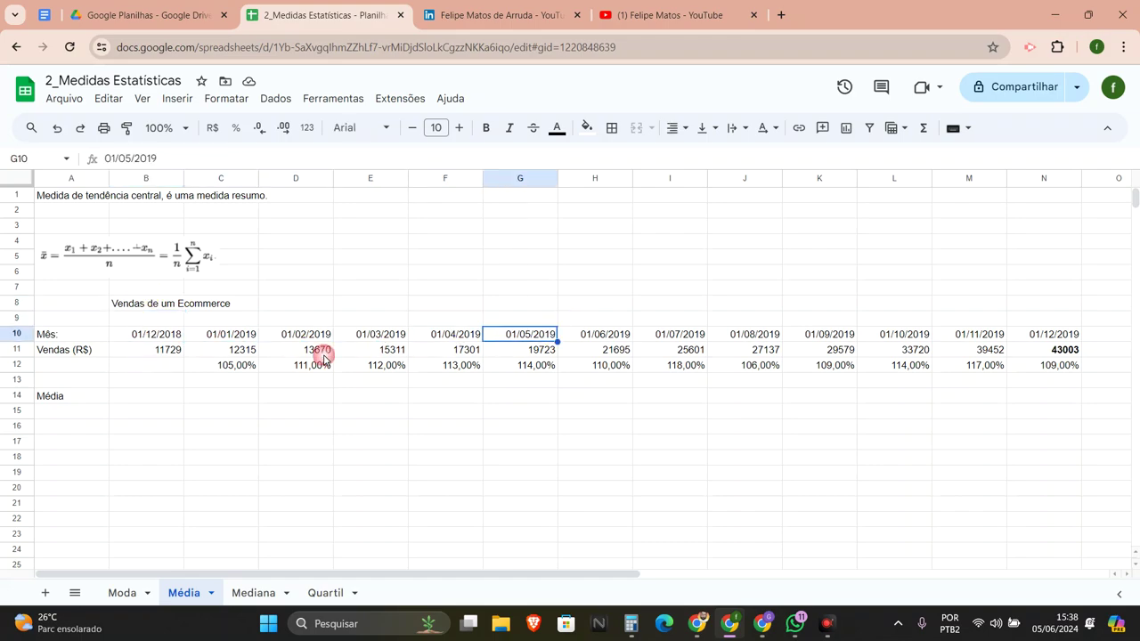
pyautogui.moveTo(162, 357); pyautogui.dragTo(1019, 353)
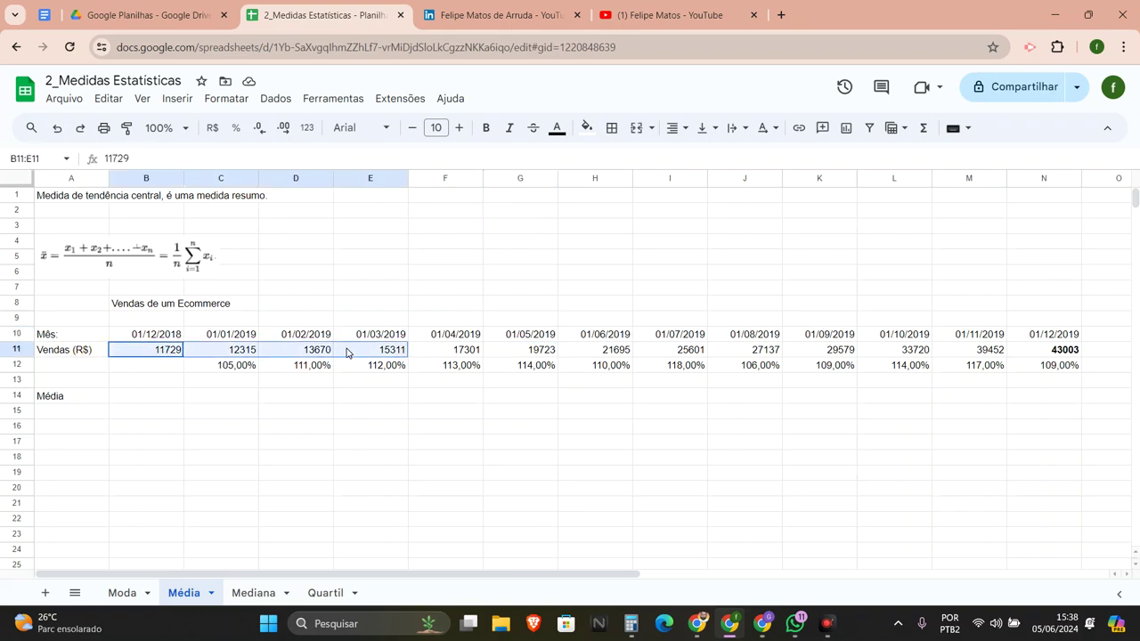
pyautogui.click(99, 396)
# - Enter =MÉDIA(B11:N11) in B14, averaging the monthly sales to 23864,30769
pyautogui.click(133, 402)
pyautogui.write('m')
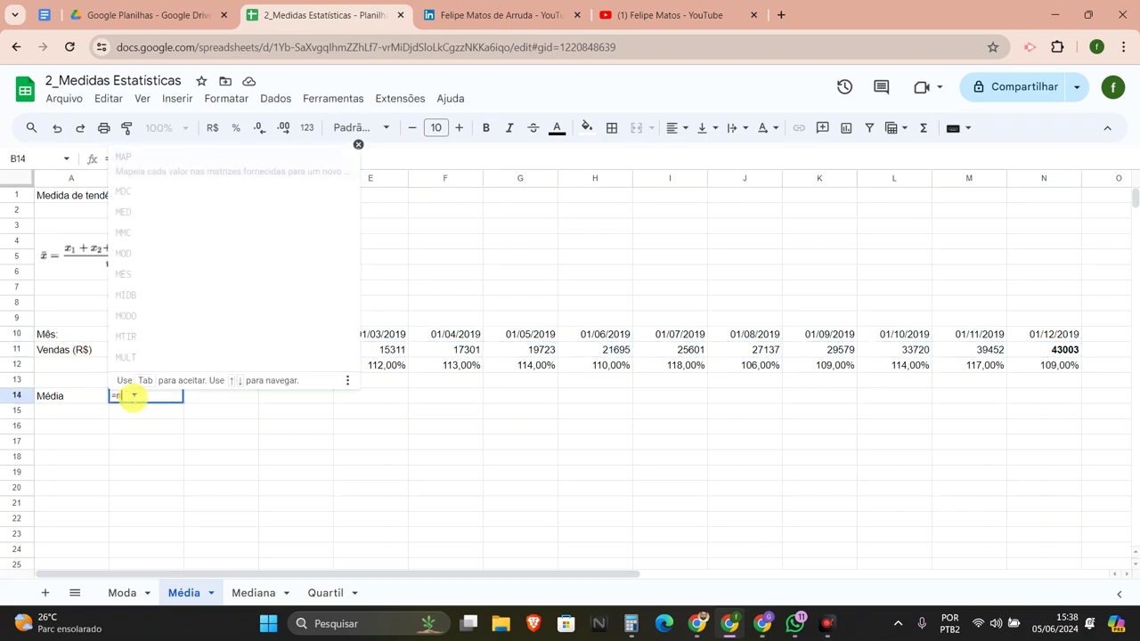
pyautogui.write('édi')
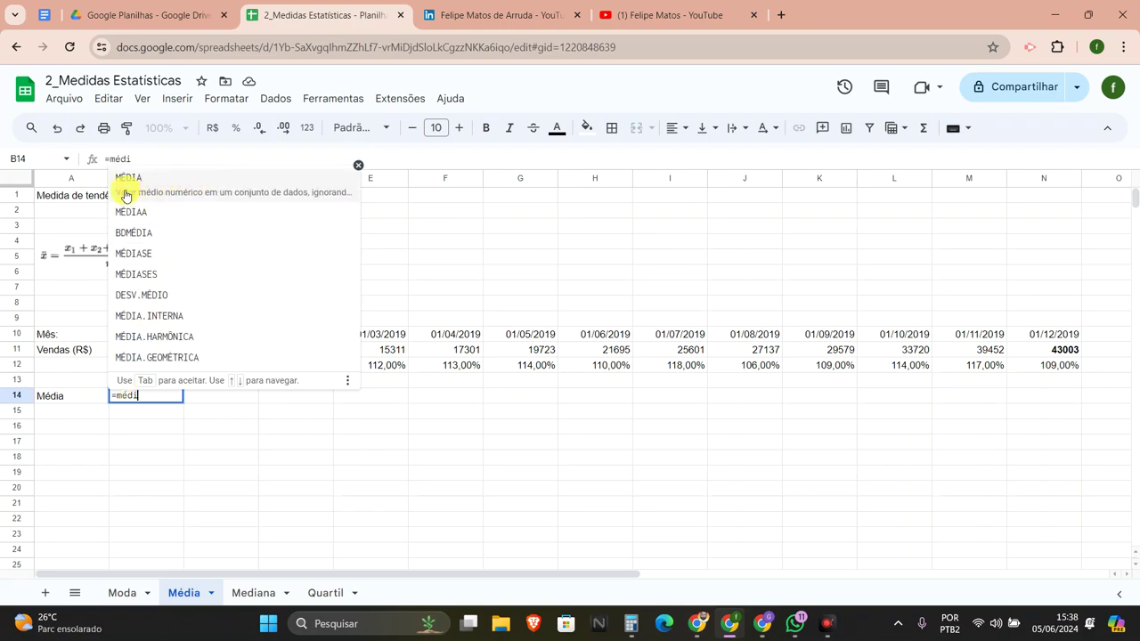
pyautogui.click(223, 192)
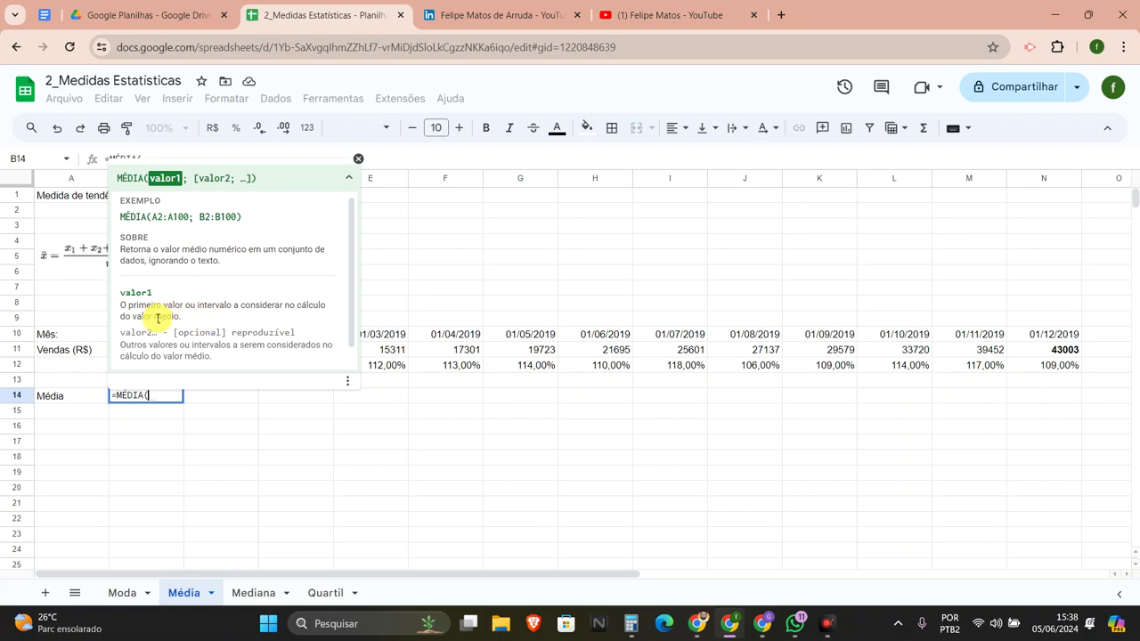
pyautogui.scroll(-2, 158, 318)
pyautogui.scroll(2, 161, 227)
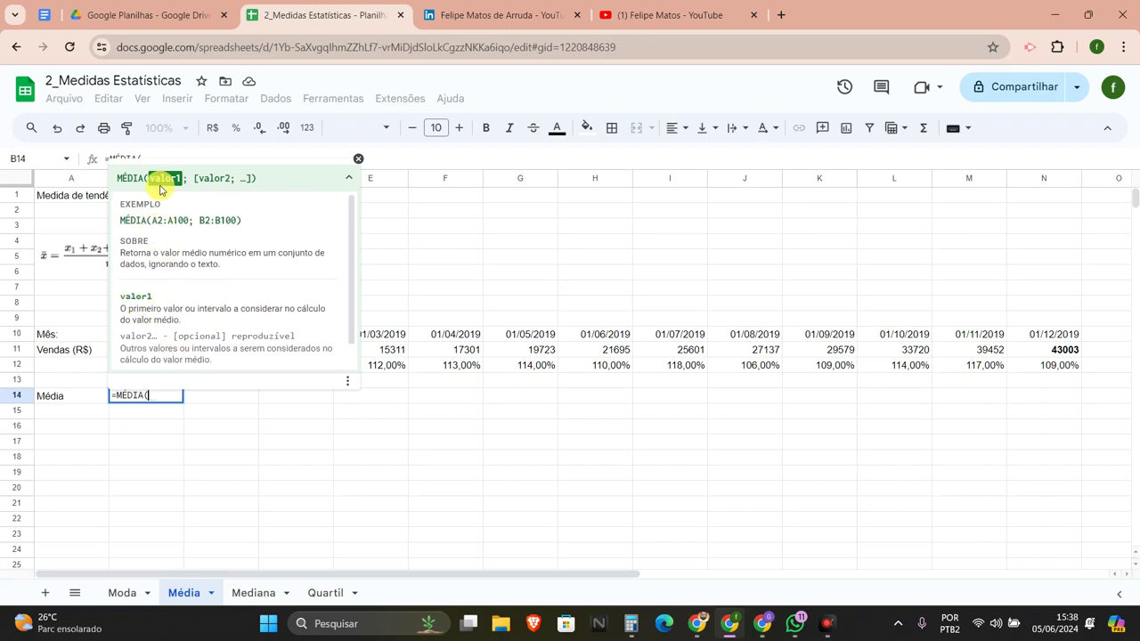
pyautogui.click(163, 178)
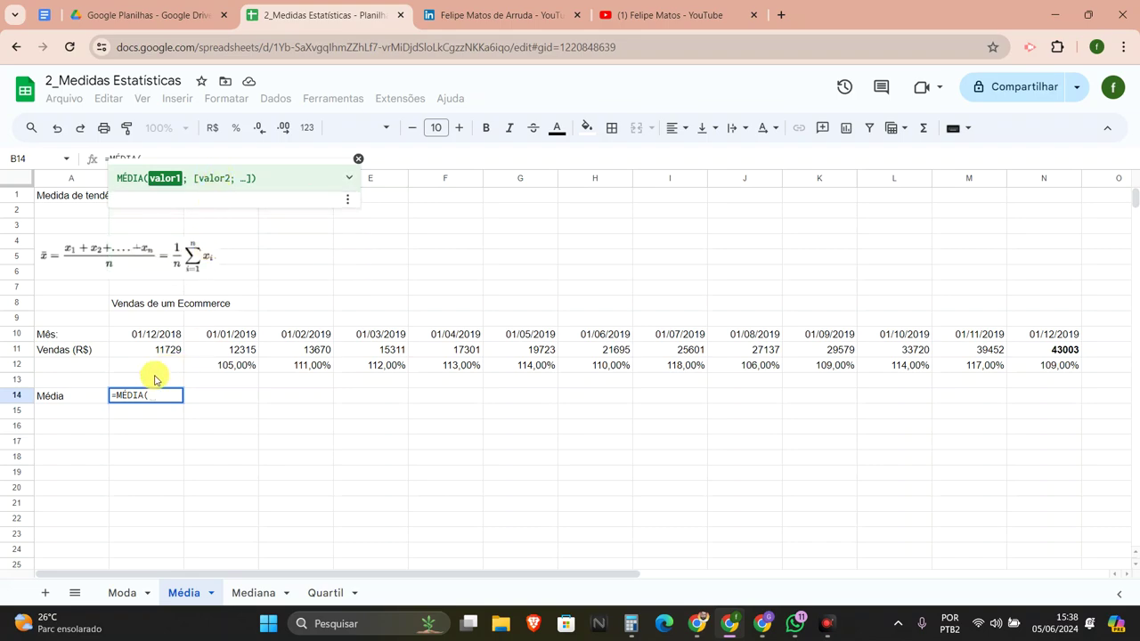
pyautogui.moveTo(147, 354); pyautogui.dragTo(1056, 351)
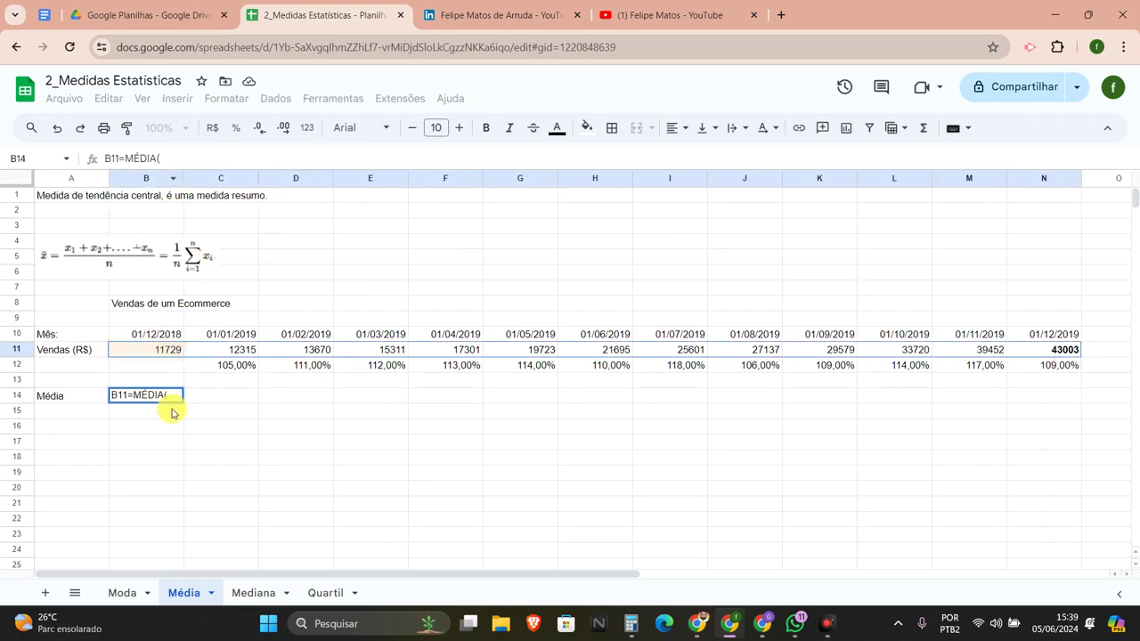
pyautogui.tripleClick(138, 397)
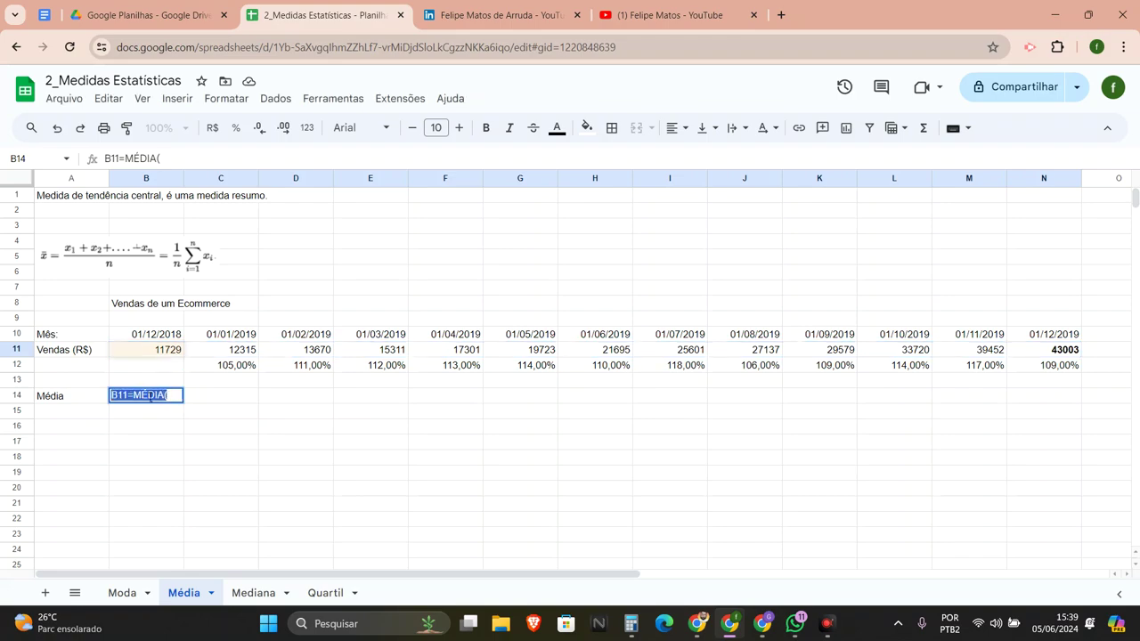
pyautogui.write('=MÉ')
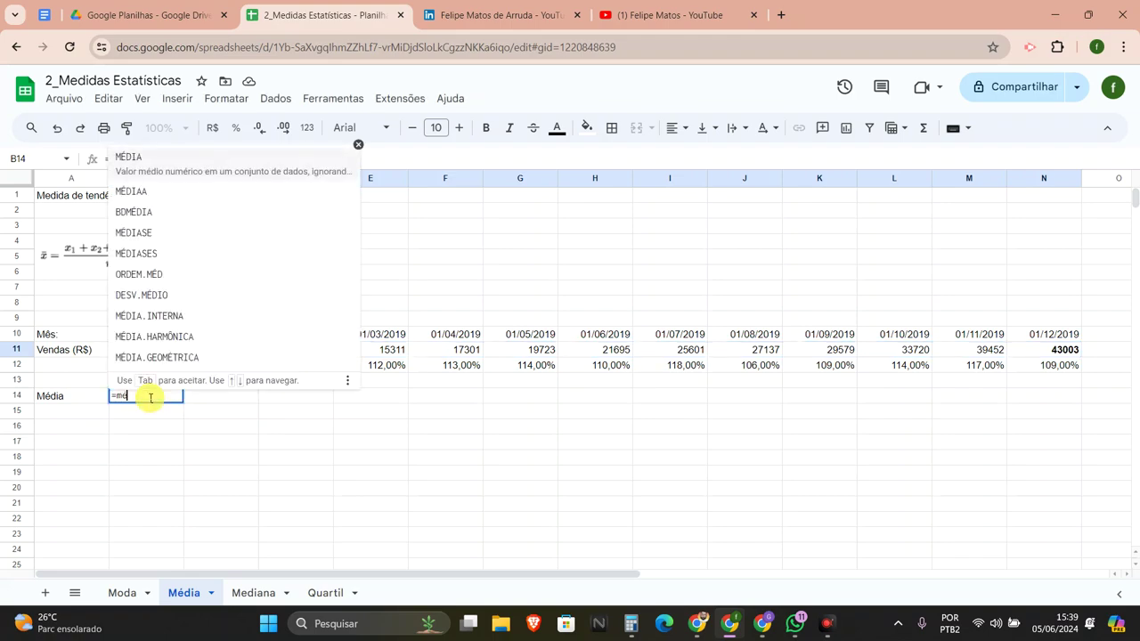
pyautogui.write('DIA(')
pyautogui.moveTo(140, 351); pyautogui.dragTo(1051, 350)
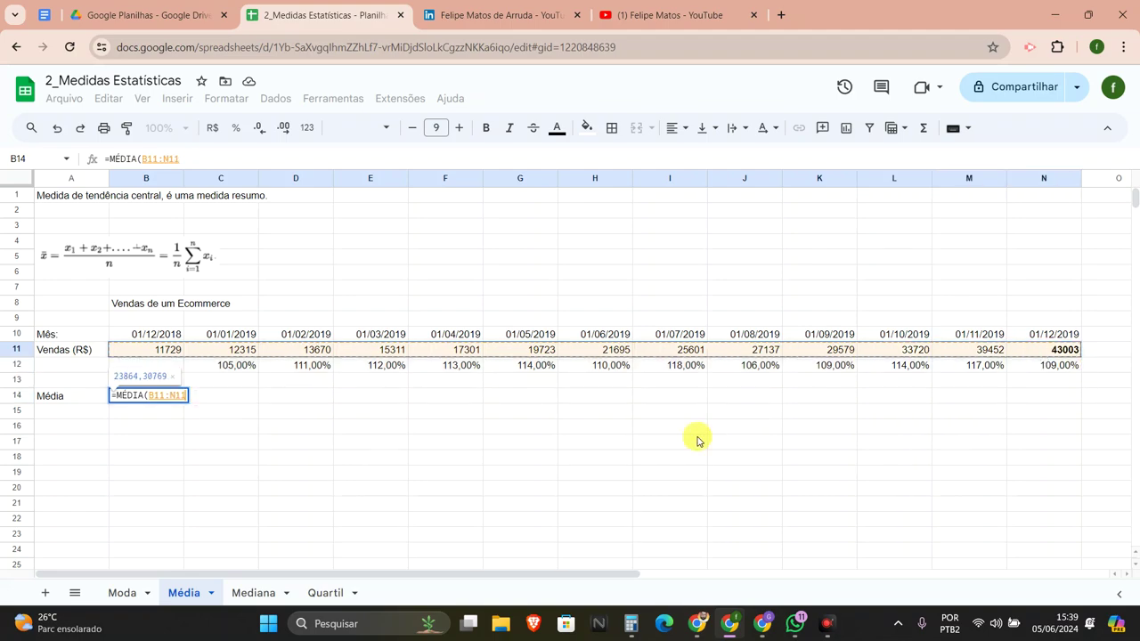
pyautogui.press('Return')
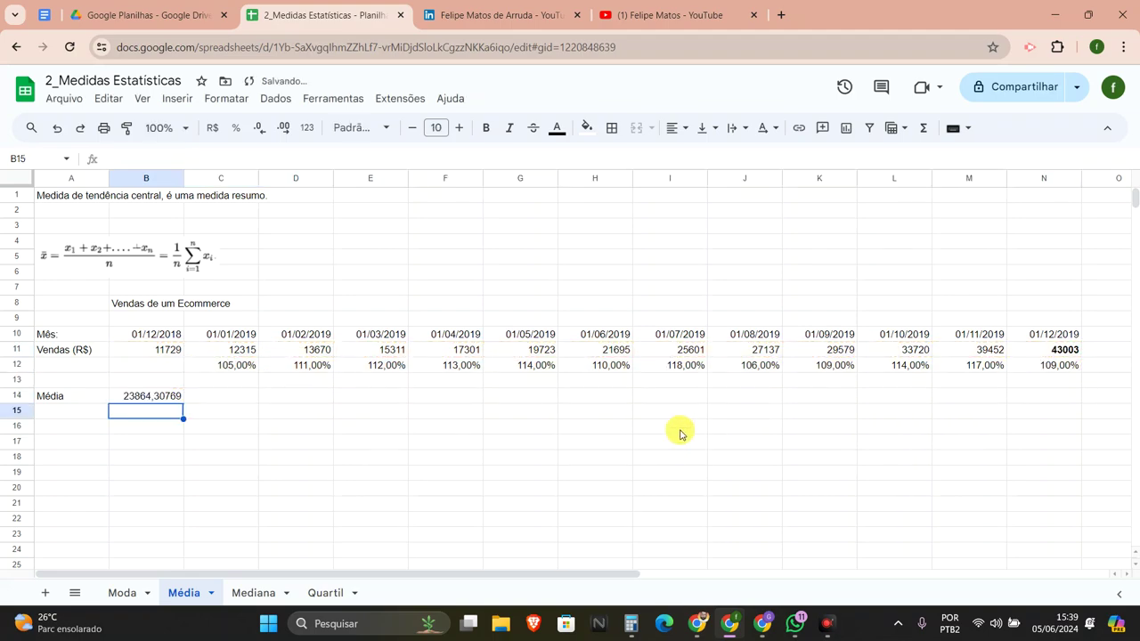
pyautogui.moveTo(160, 350); pyautogui.dragTo(1069, 353)
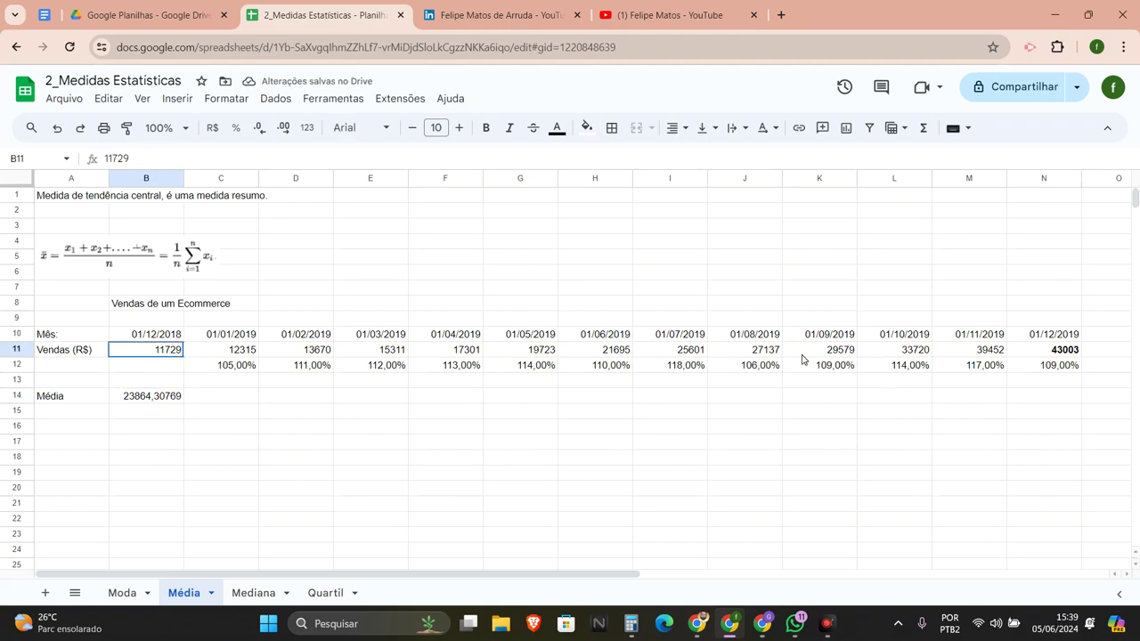
pyautogui.click(212, 127)
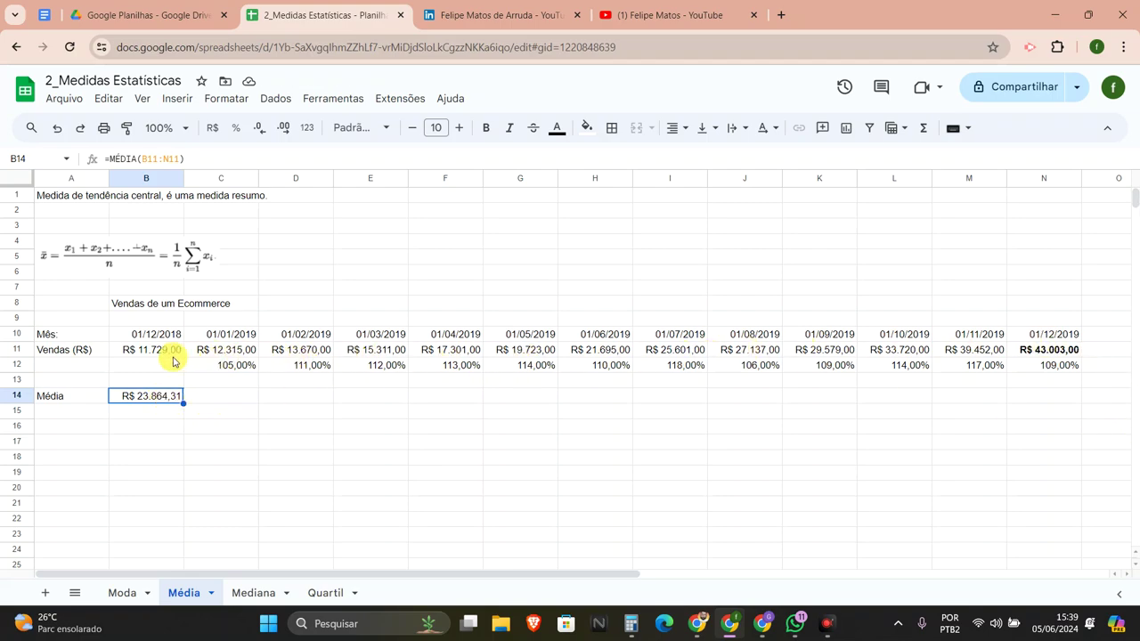
pyautogui.click(88, 356)
pyautogui.rightClick(473, 350)
pyautogui.press('Escape')
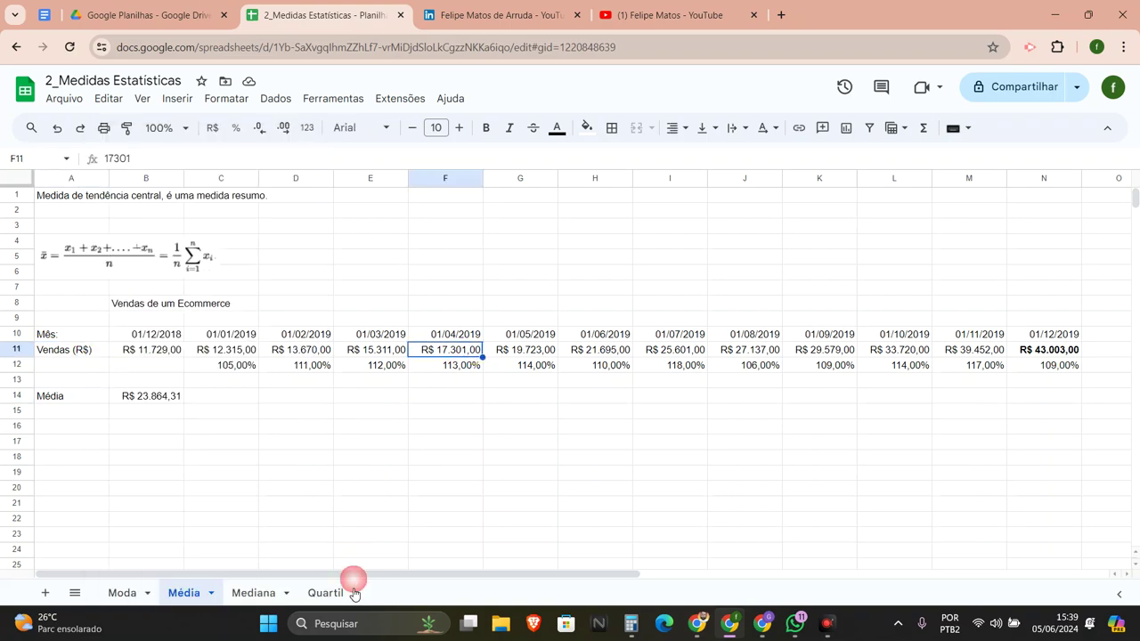
pyautogui.click(256, 591)
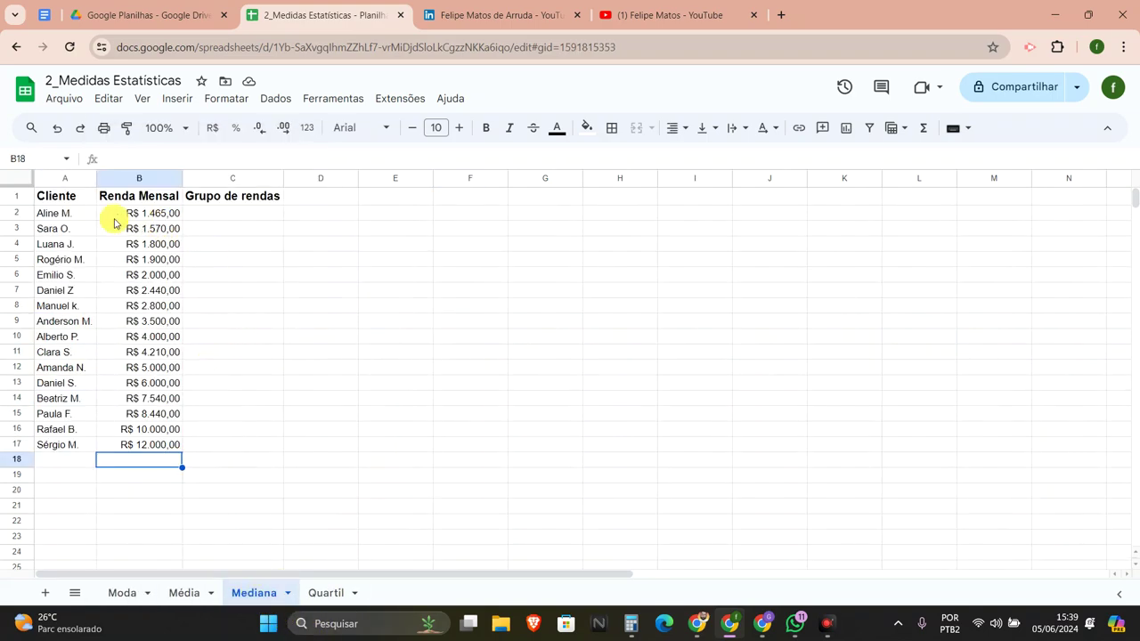
pyautogui.click(183, 592)
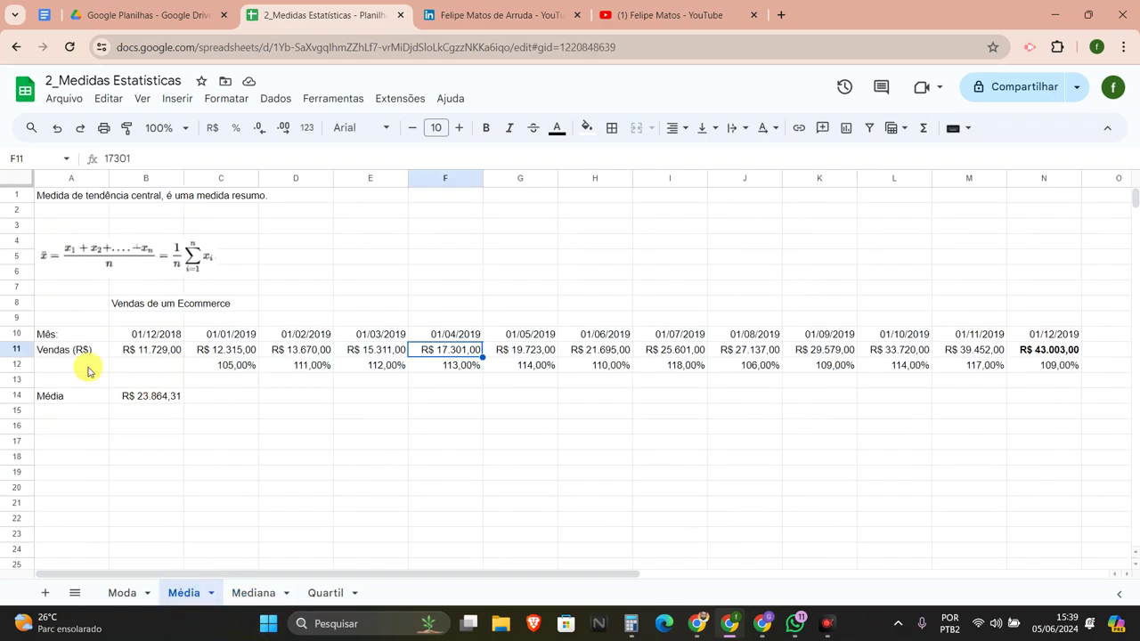
pyautogui.moveTo(90, 354); pyautogui.dragTo(1035, 349)
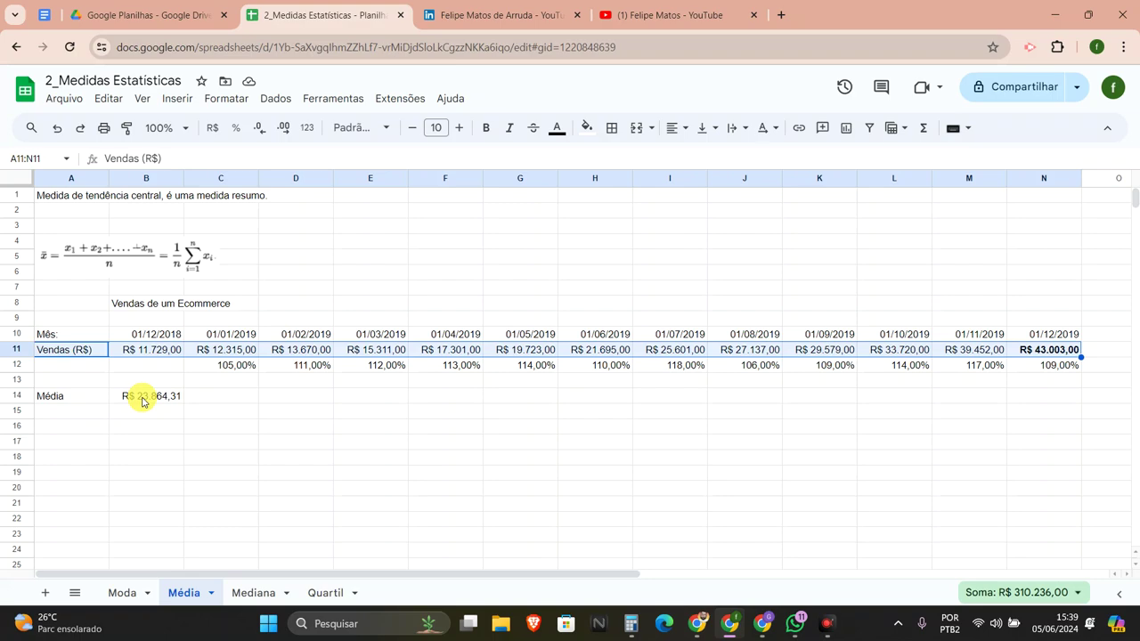
# - Switch to the Mediana sheet and review the Cliente and Renda Mensal columns
pyautogui.click(240, 596)
pyautogui.click(160, 459)
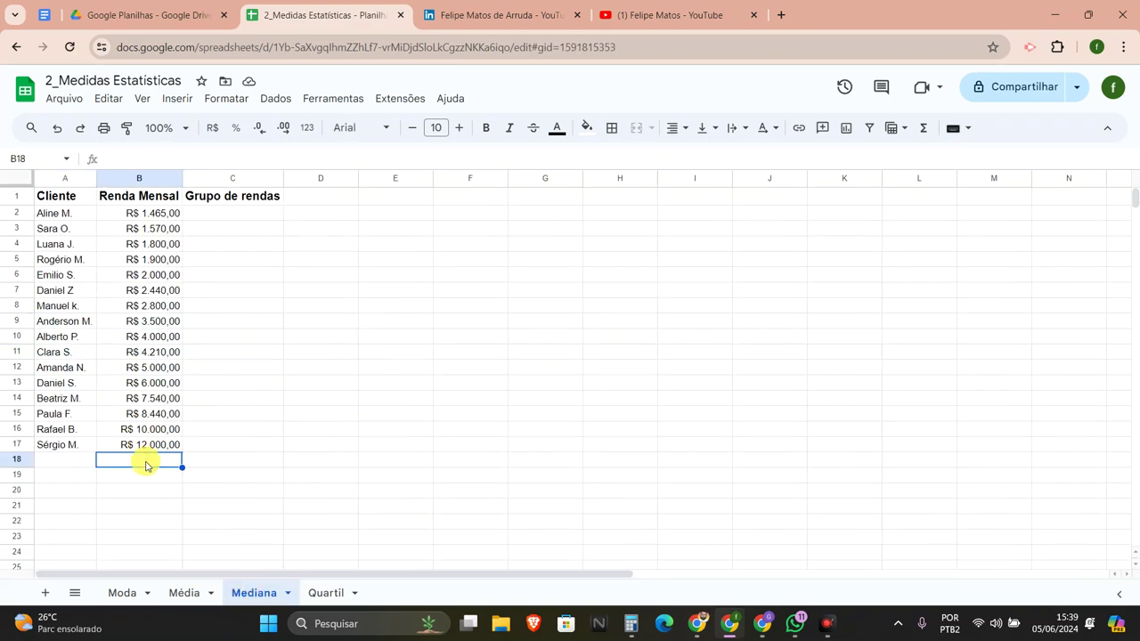
pyautogui.click(78, 461)
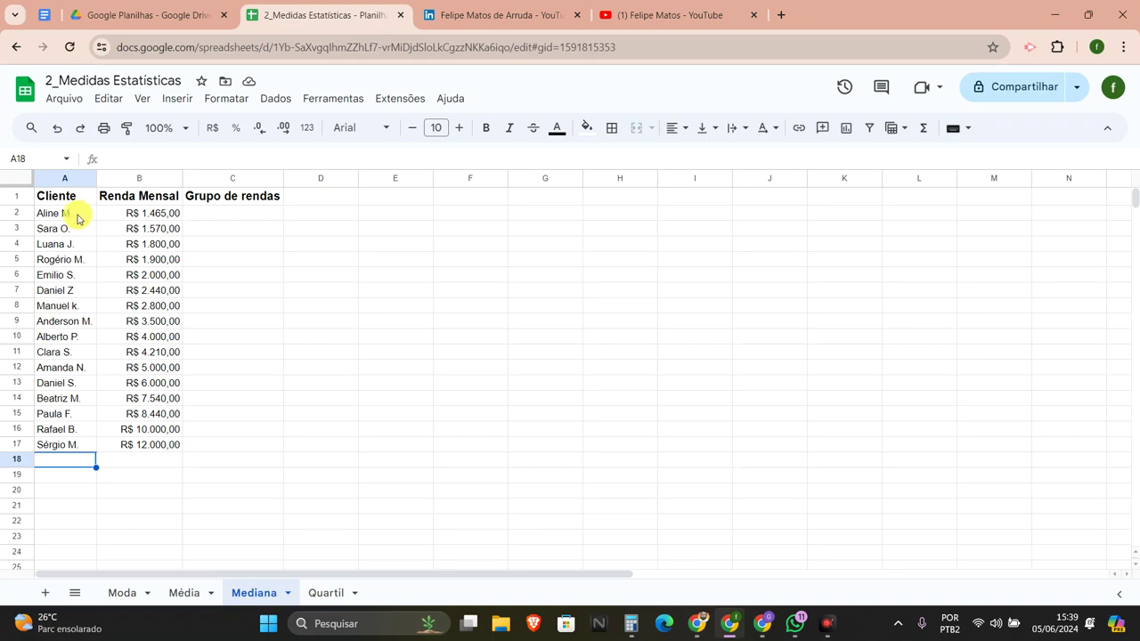
pyautogui.moveTo(64, 196); pyautogui.dragTo(69, 447)
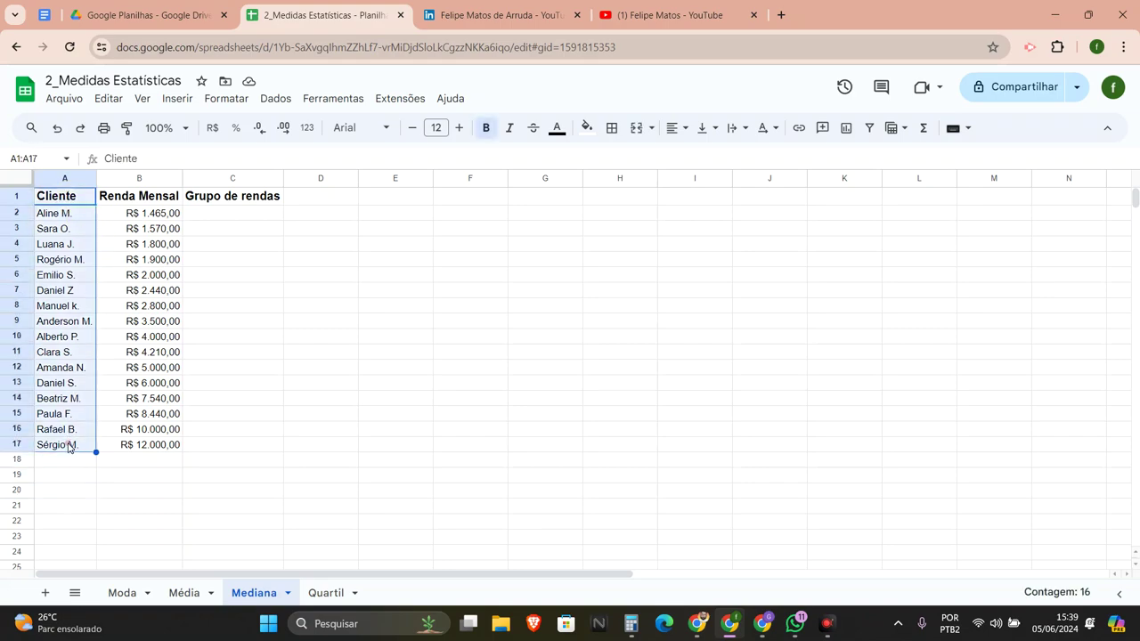
pyautogui.moveTo(163, 200); pyautogui.dragTo(152, 444)
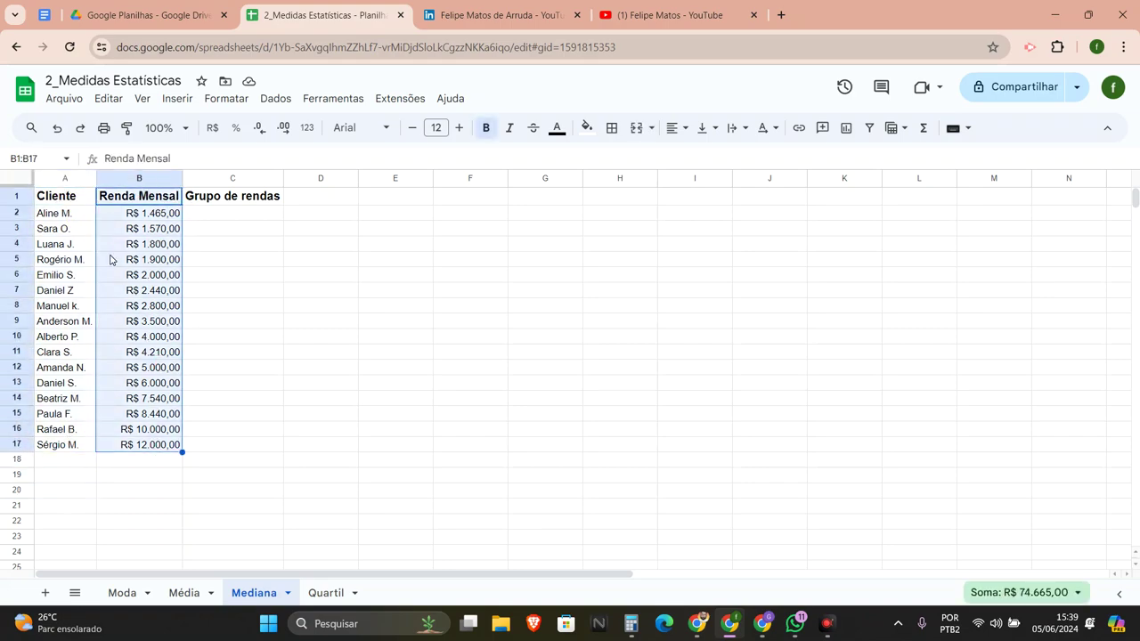
# - Add a new client's name in A18 with a monthly income of 100000 in B18
pyautogui.click(76, 463)
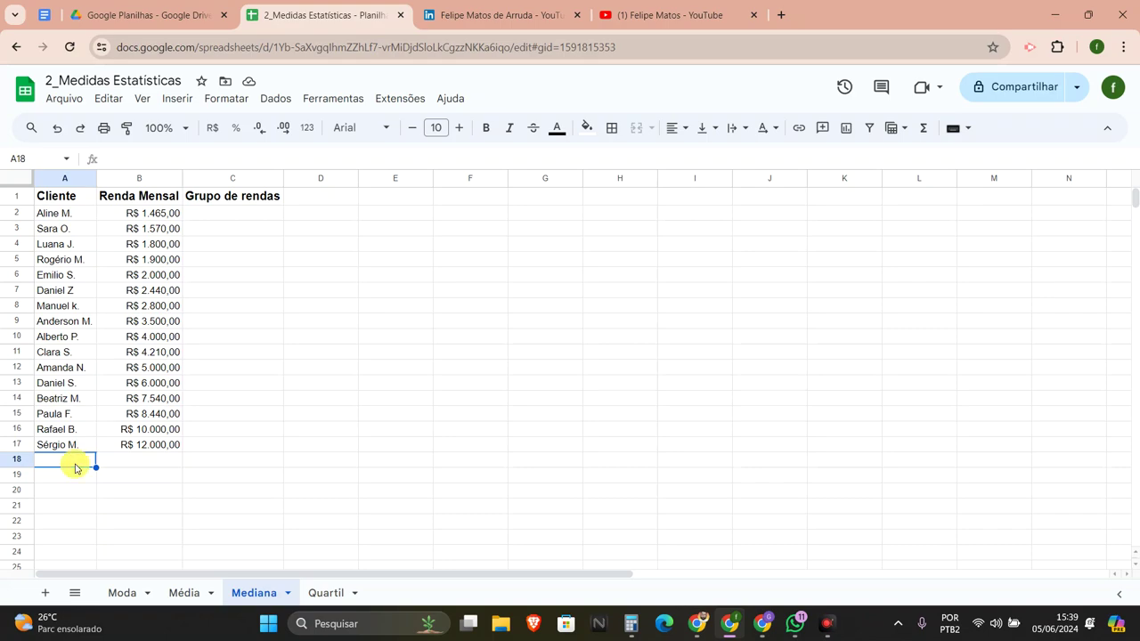
pyautogui.write('Marcos')
pyautogui.press('Tab')
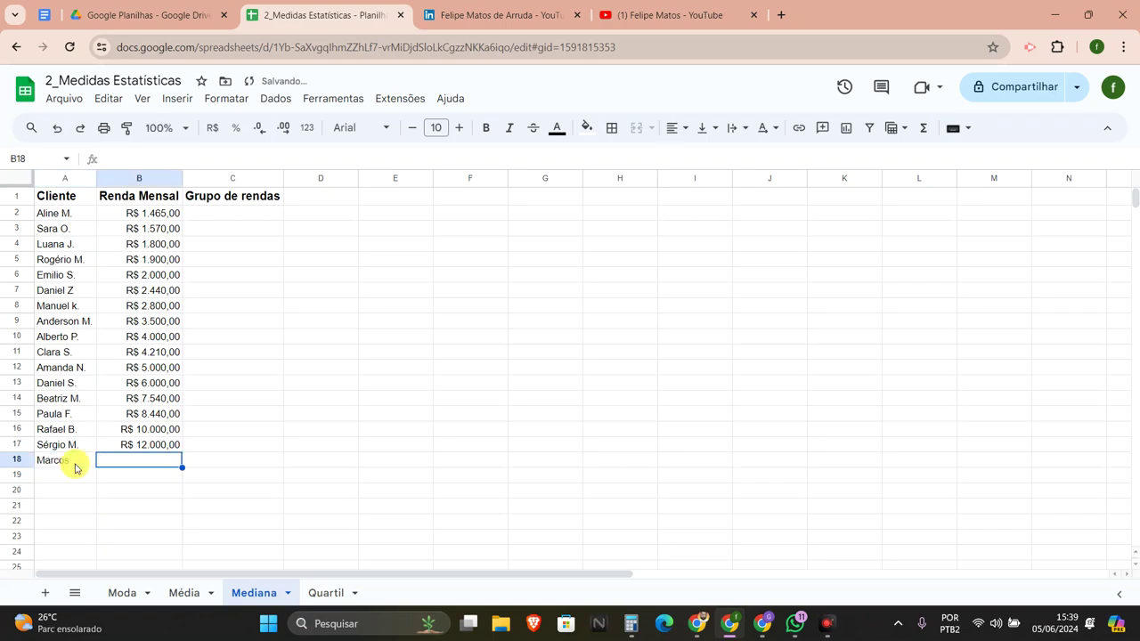
pyautogui.write('100000')
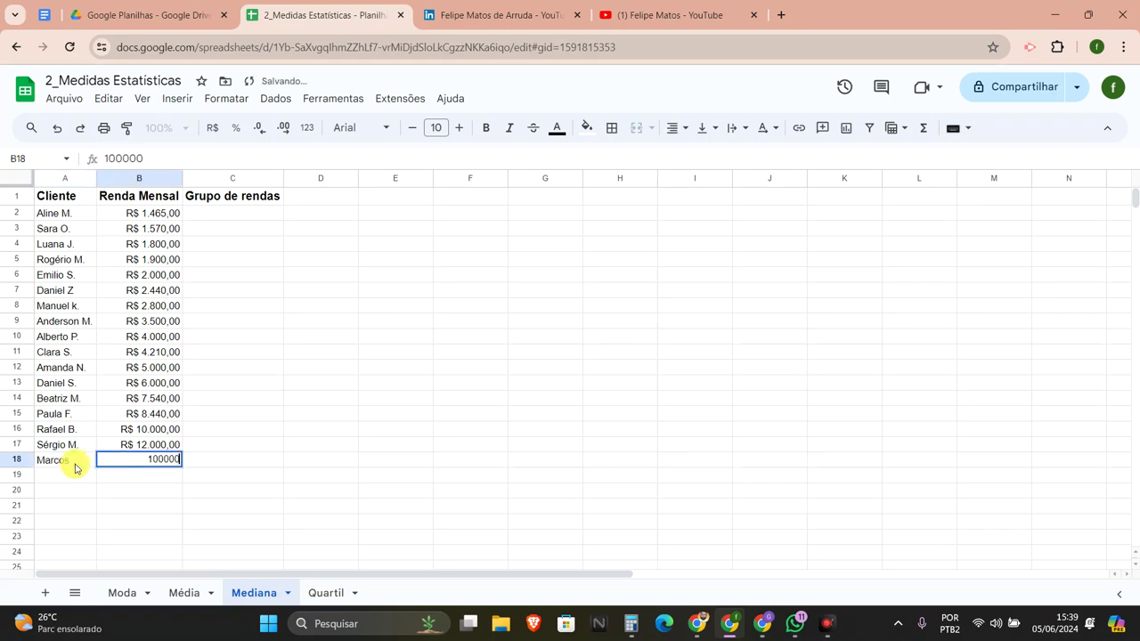
pyautogui.press('Return')
pyautogui.press('Up')
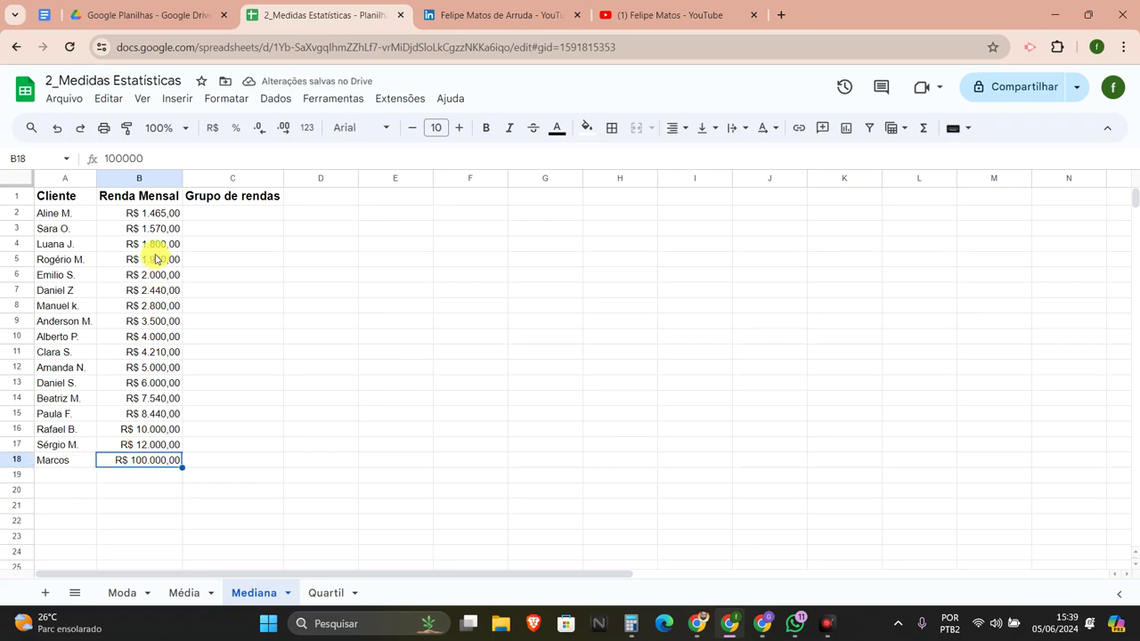
# - Compare the first, row 17 and new row 18 client name and income entries
pyautogui.moveTo(89, 214); pyautogui.dragTo(169, 217)
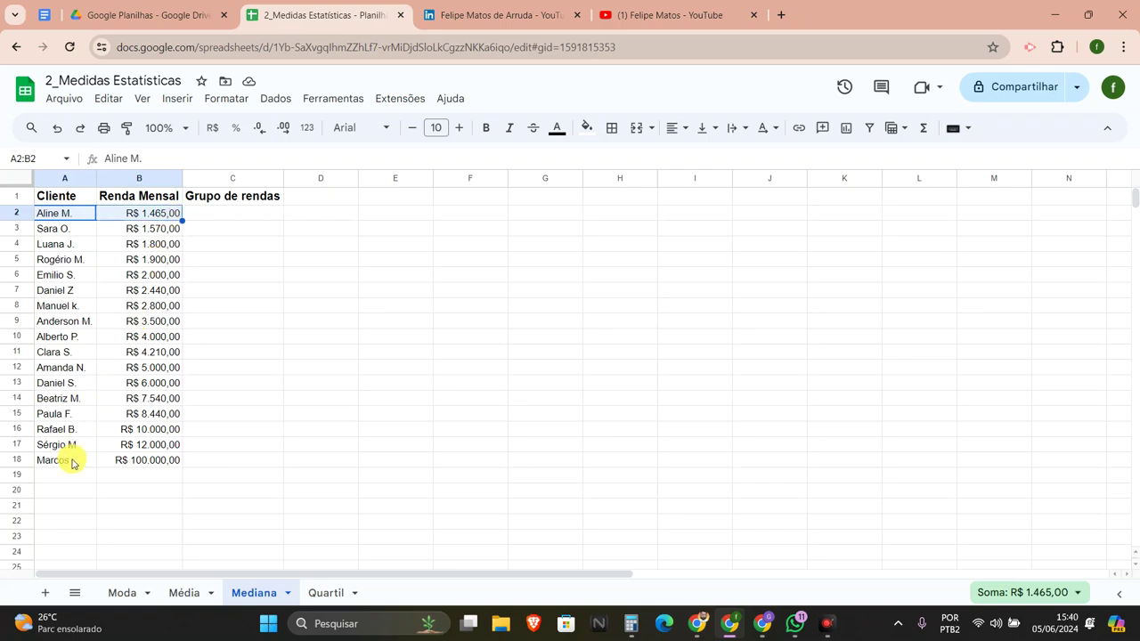
pyautogui.moveTo(59, 448); pyautogui.dragTo(157, 447)
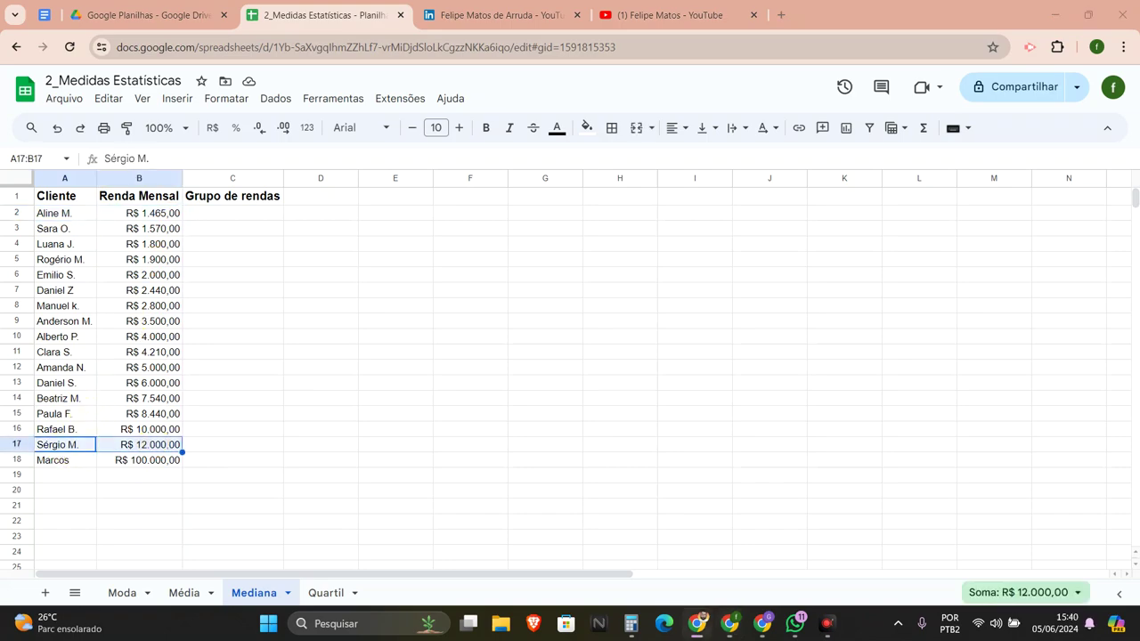
pyautogui.click(71, 464)
pyautogui.click(145, 464)
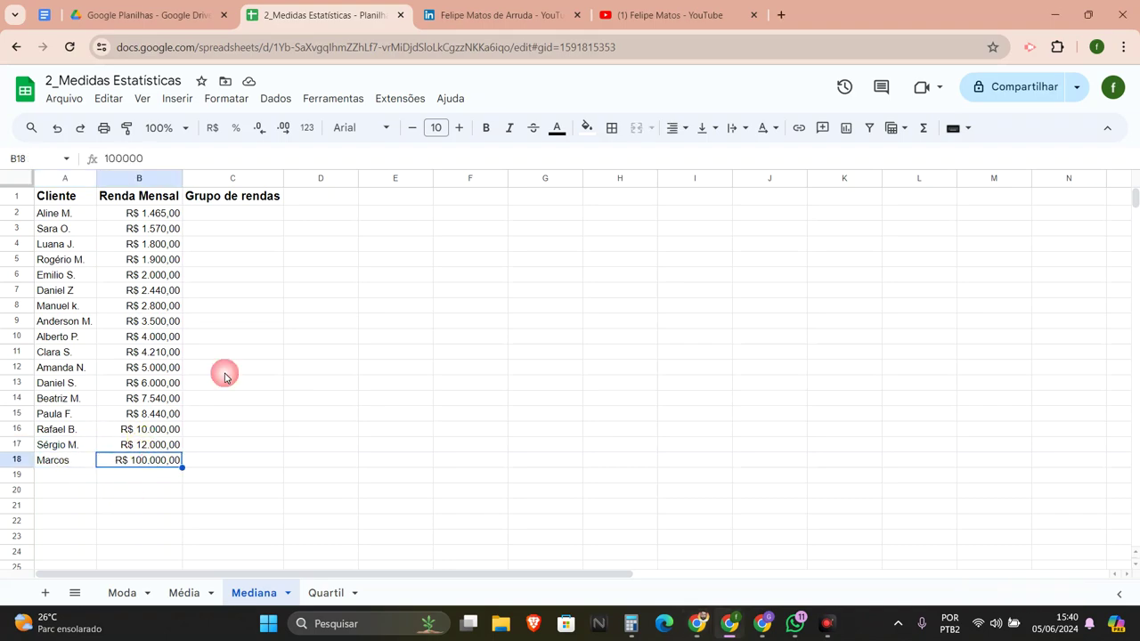
# - Label E2 'Média' and enter =MÉDIA(B2:B18) in F2 to average the incomes
pyautogui.click(385, 216)
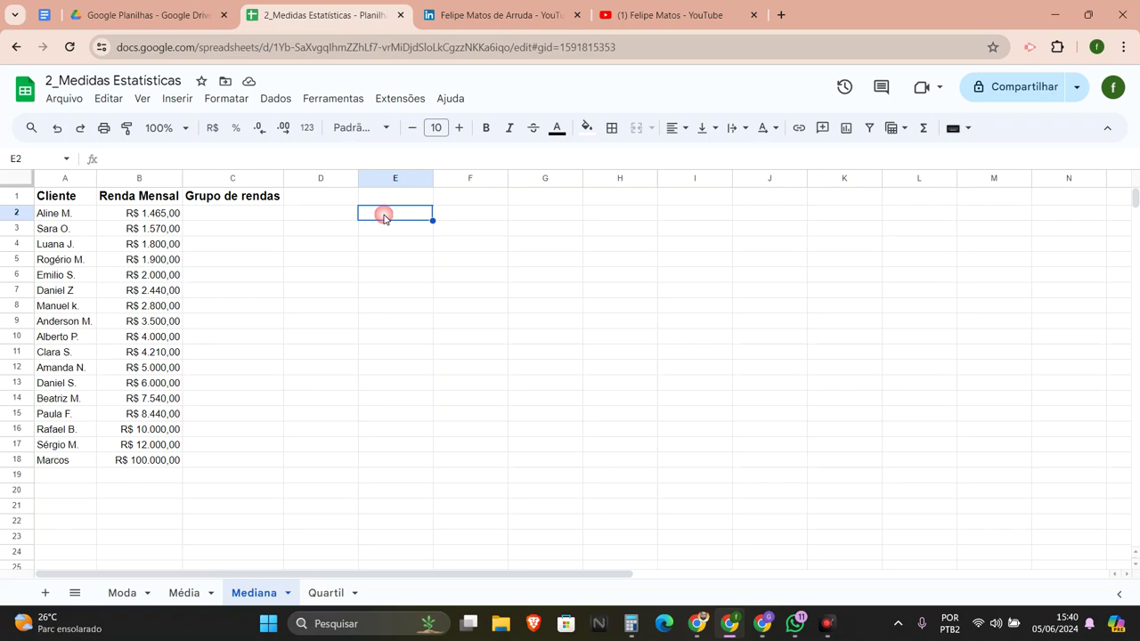
pyautogui.write('Média')
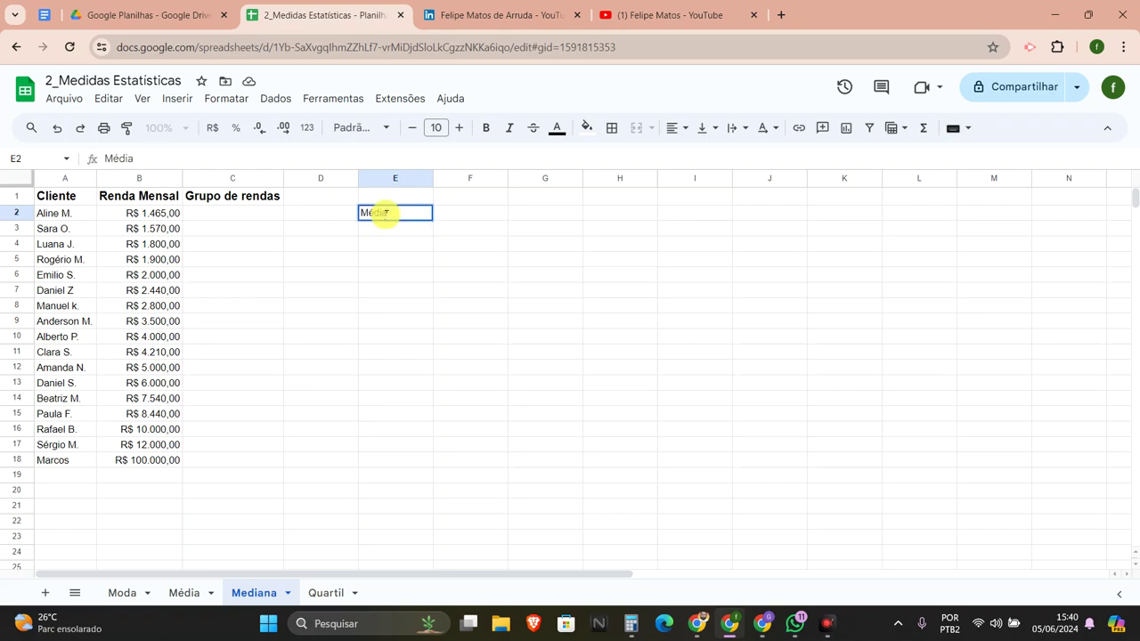
pyautogui.press('Tab')
pyautogui.write('=')
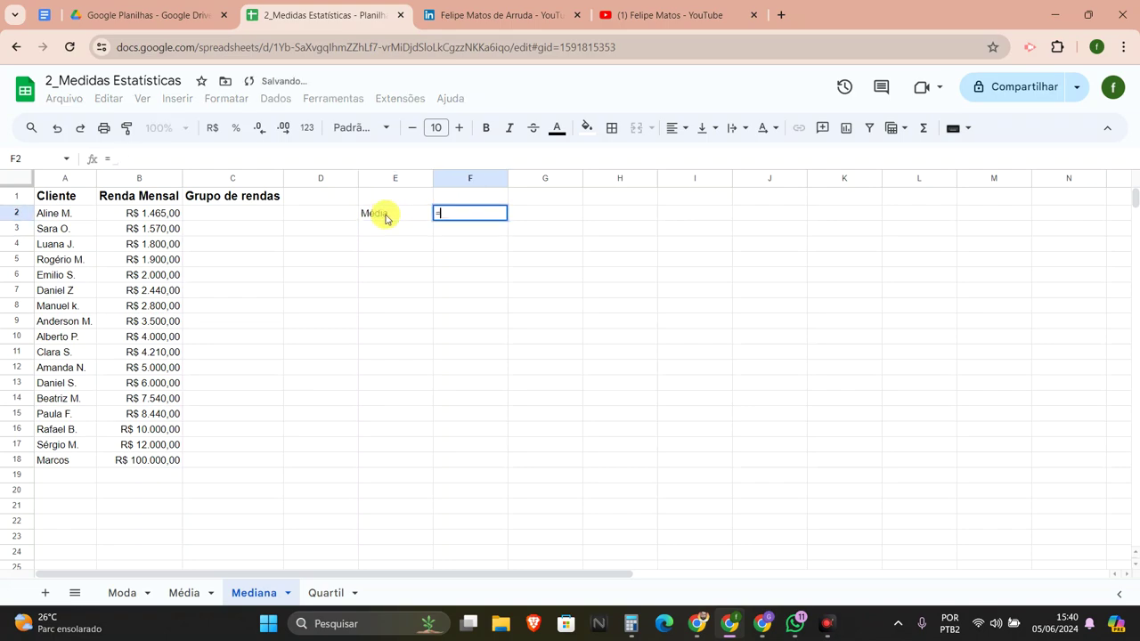
pyautogui.write('média')
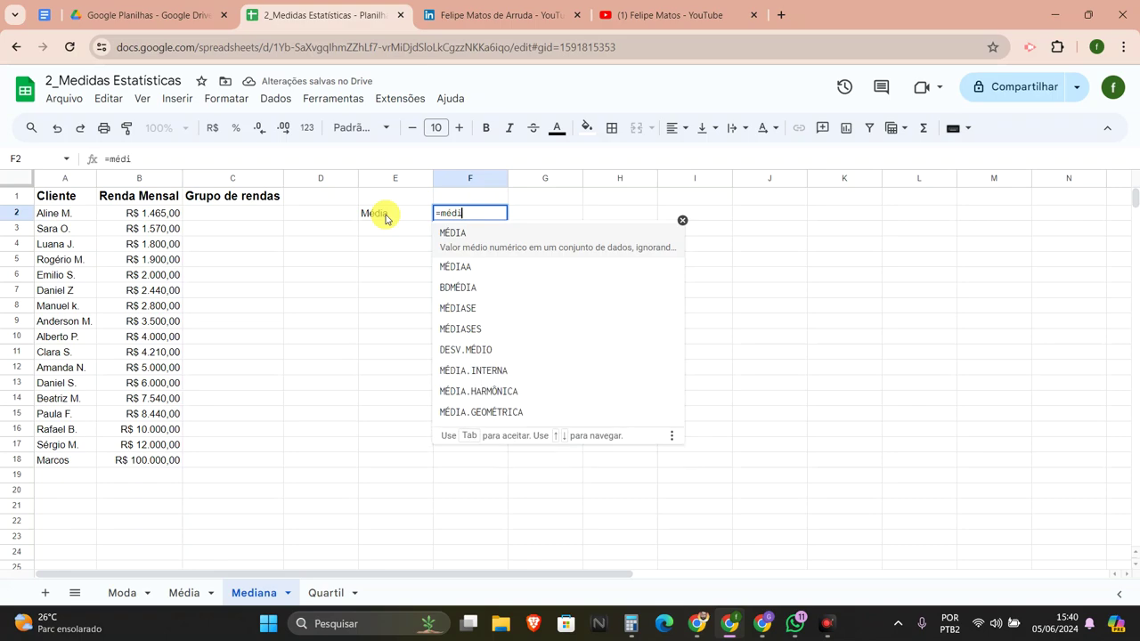
pyautogui.press('Tab')
pyautogui.moveTo(140, 213); pyautogui.dragTo(156, 469)
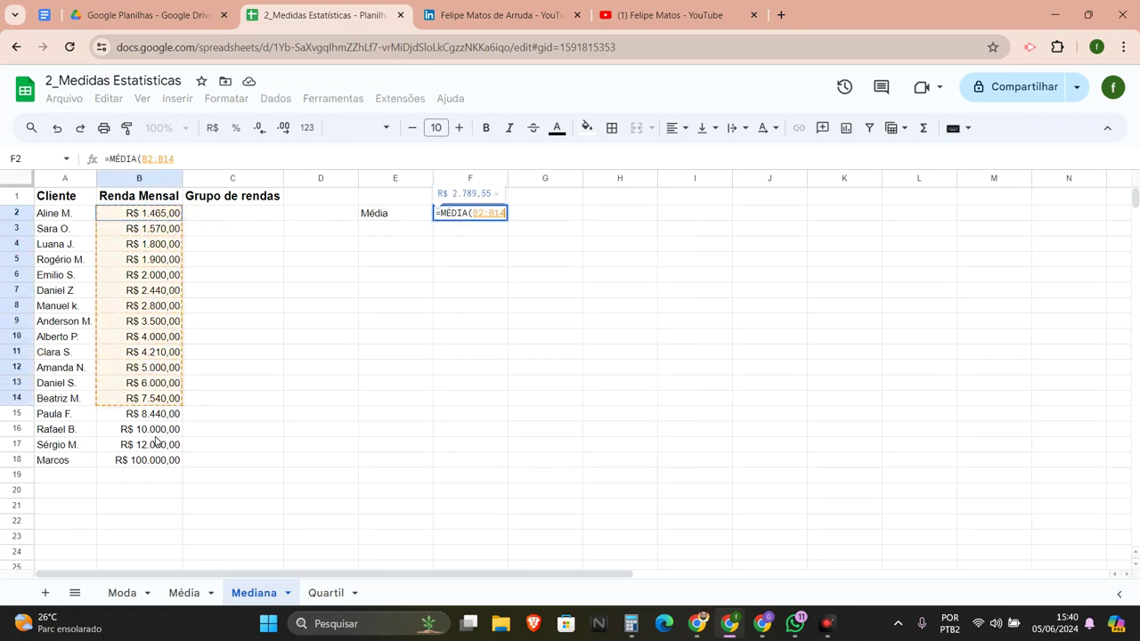
pyautogui.press('Return')
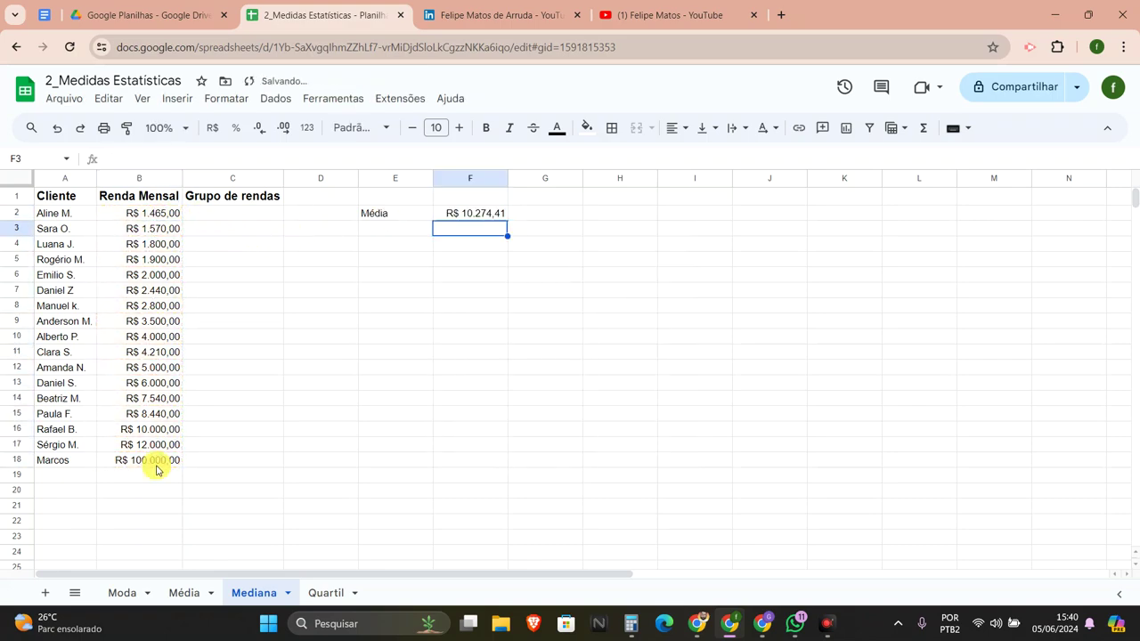
# - Re-check the F2 average formula against the income rows, keeping R$ 10.274,41
pyautogui.click(472, 216)
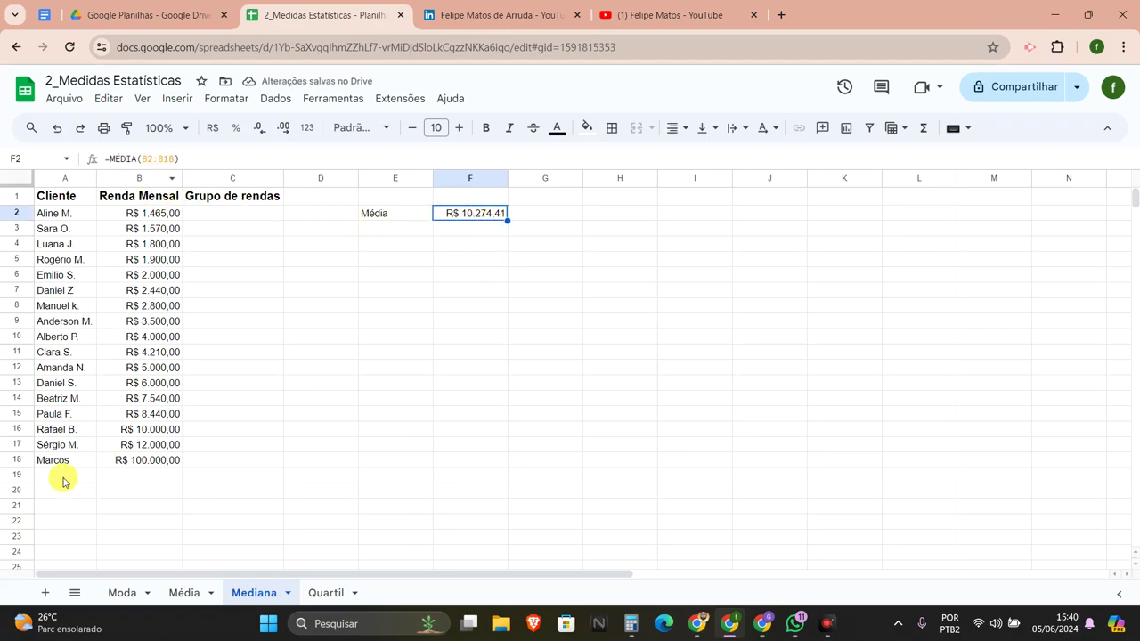
pyautogui.click(177, 158)
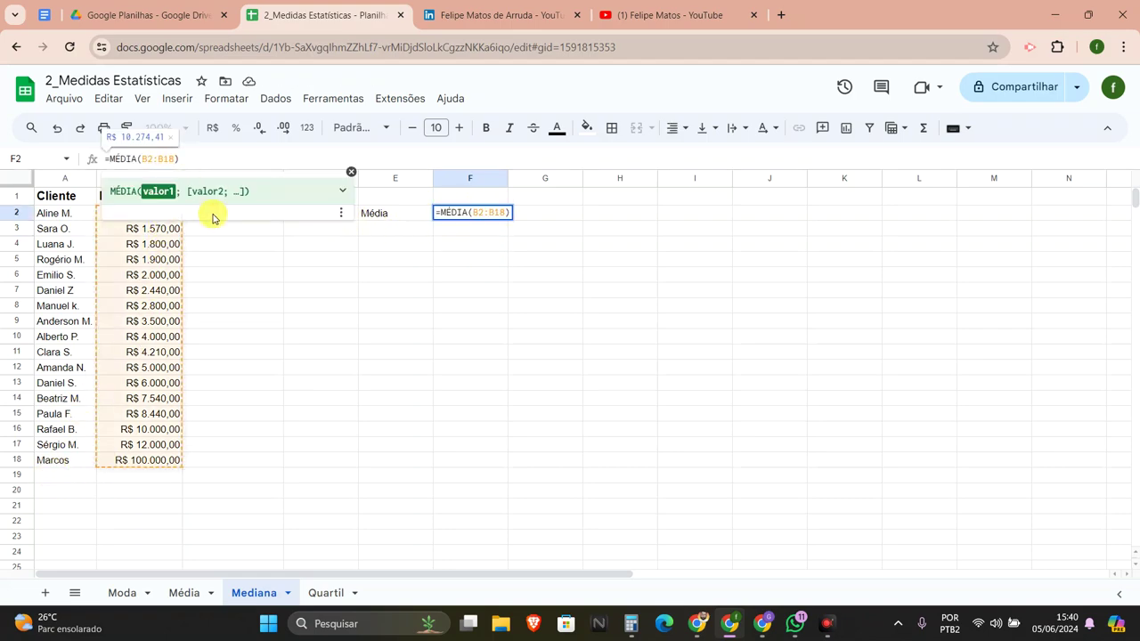
pyautogui.press('Return')
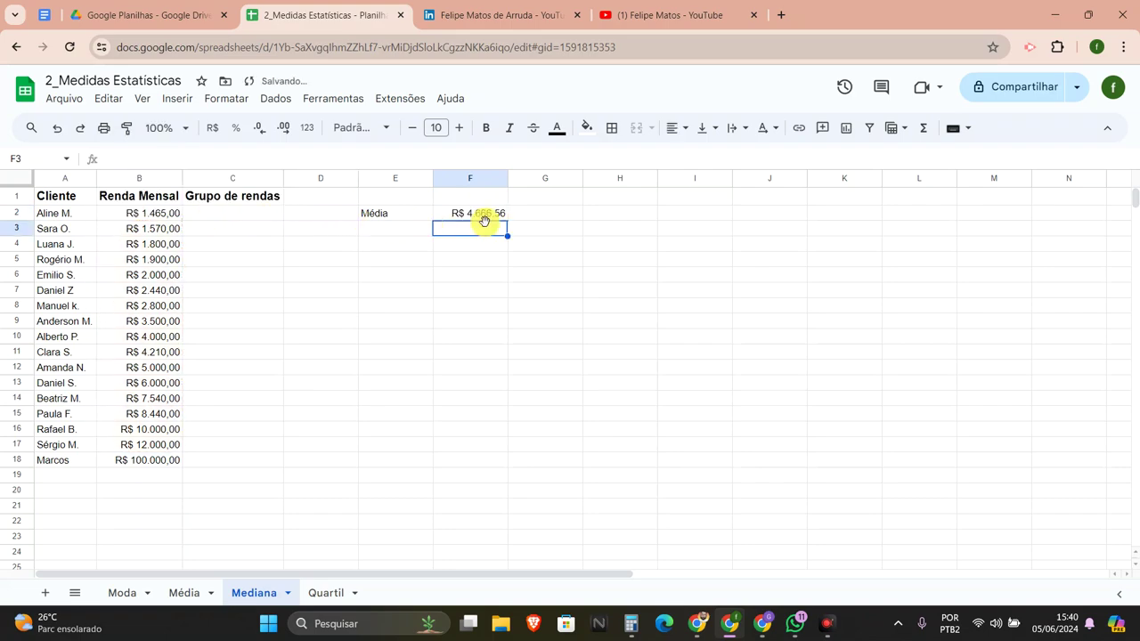
pyautogui.click(475, 213)
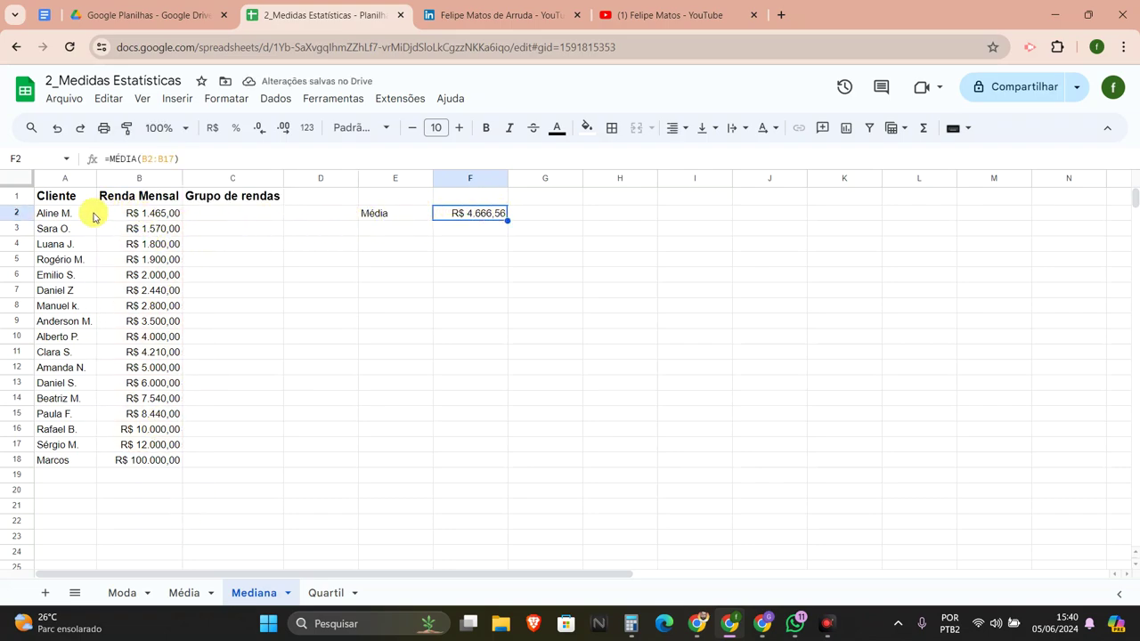
pyautogui.moveTo(86, 214); pyautogui.dragTo(129, 441)
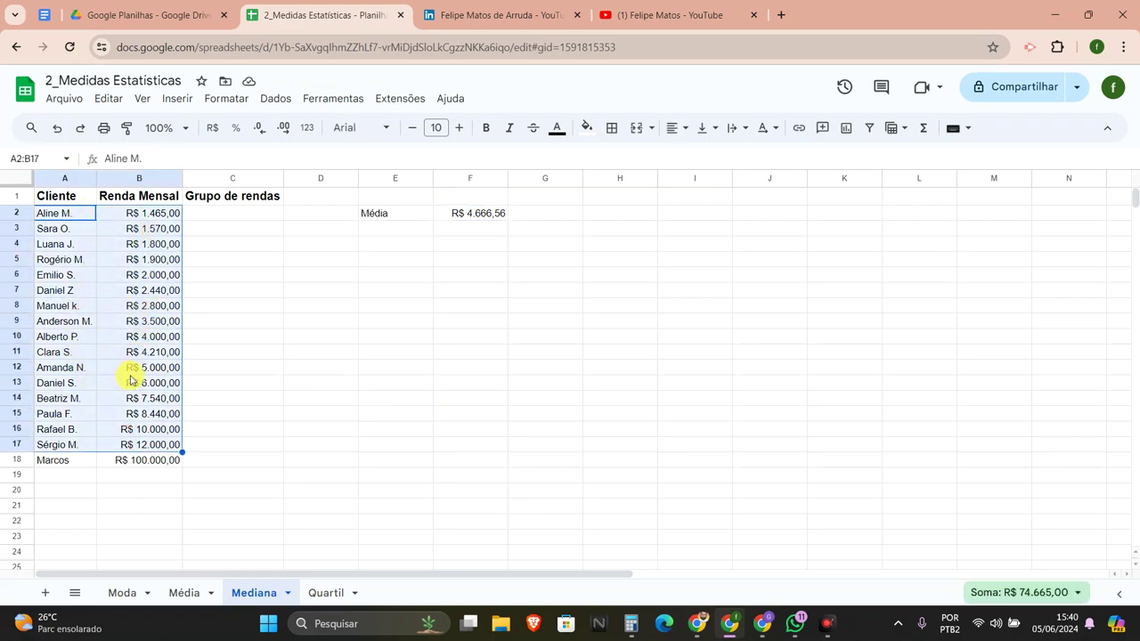
pyautogui.click(454, 214)
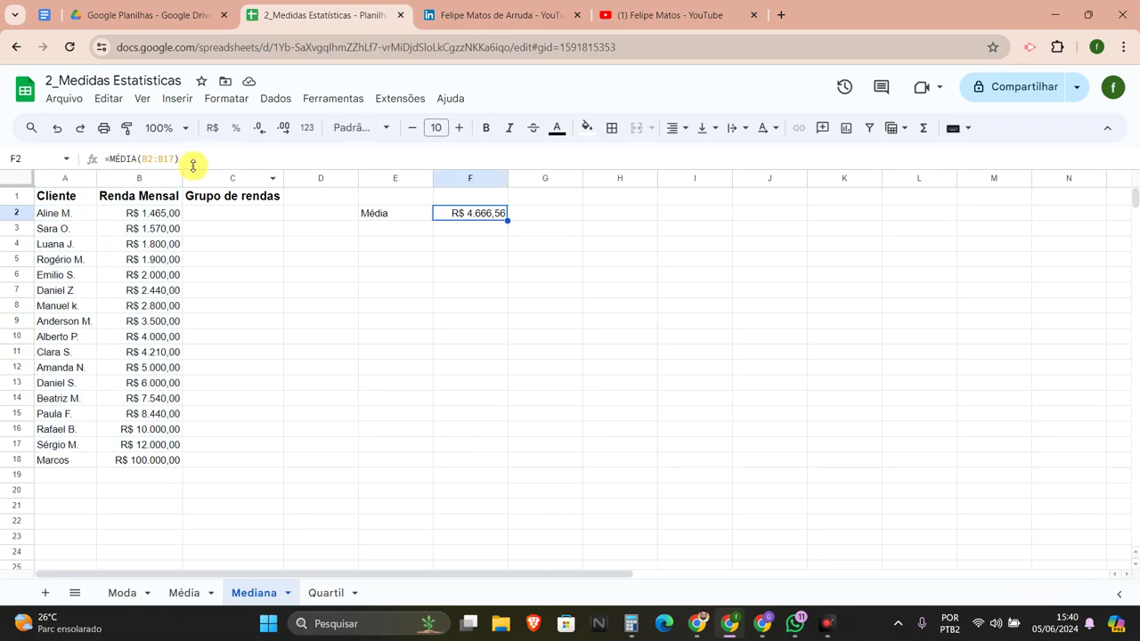
pyautogui.click(176, 158)
pyautogui.write('8')
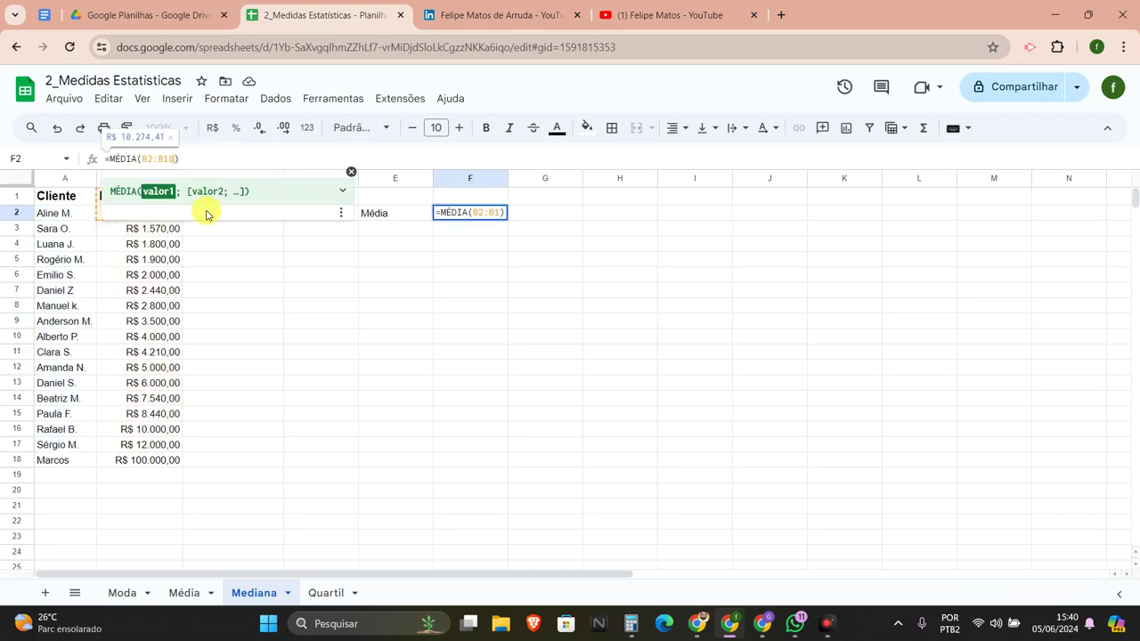
pyautogui.press('Return')
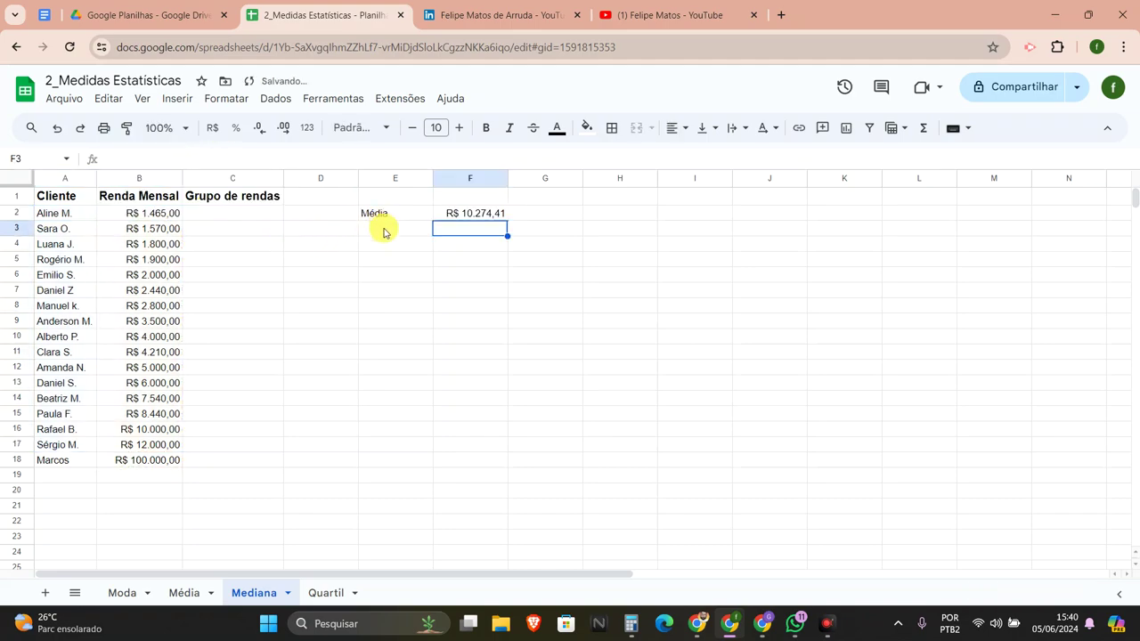
pyautogui.click(385, 234)
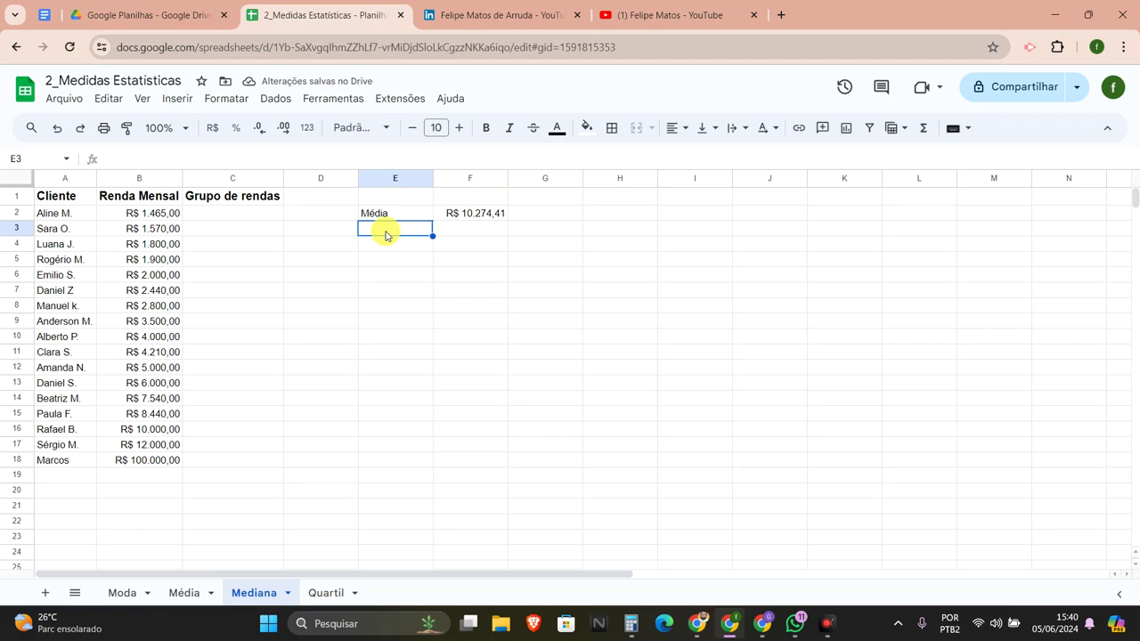
# - Label E3 'Mediana' and abandon the unfinished =MEDI formula in F3
pyautogui.write('Mediana')
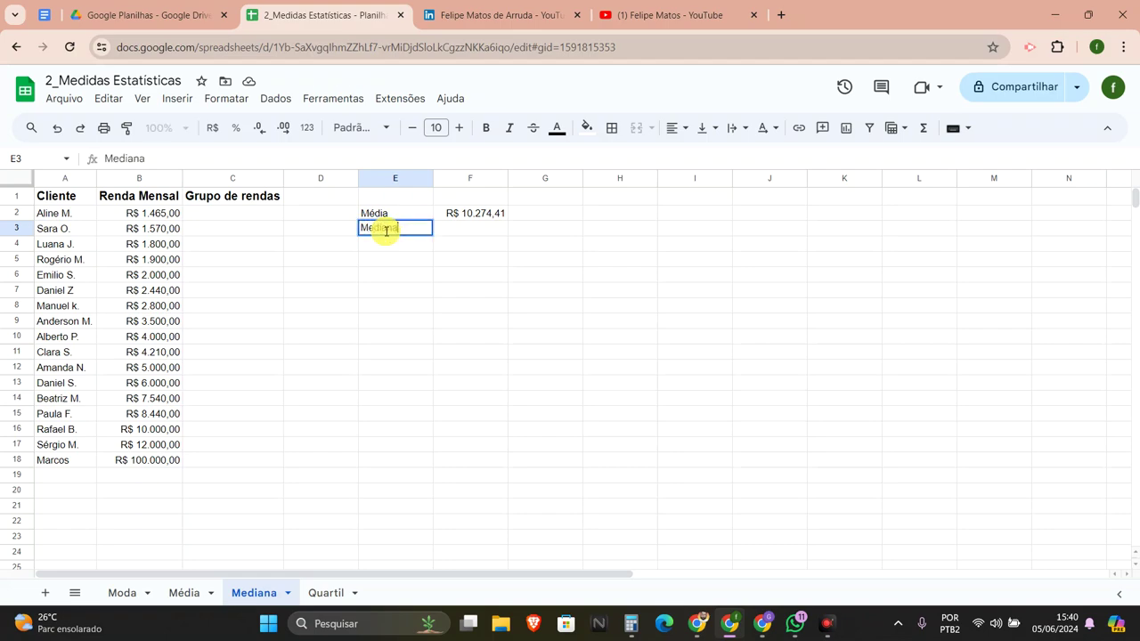
pyautogui.press('Tab')
pyautogui.write('=me')
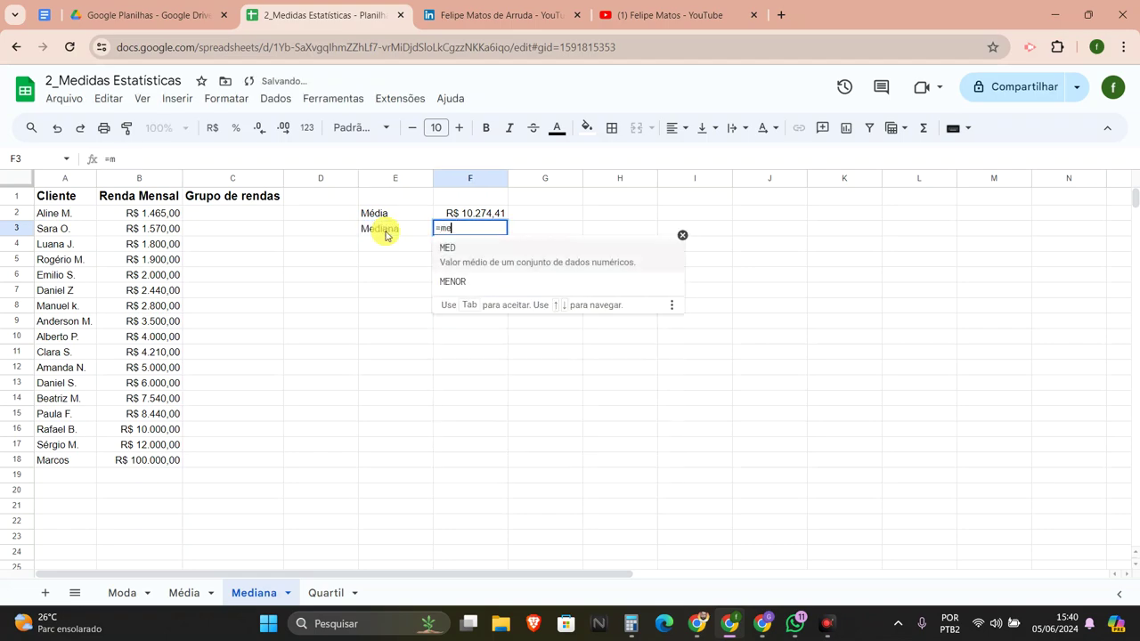
pyautogui.write('di')
pyautogui.press('BackSpace')
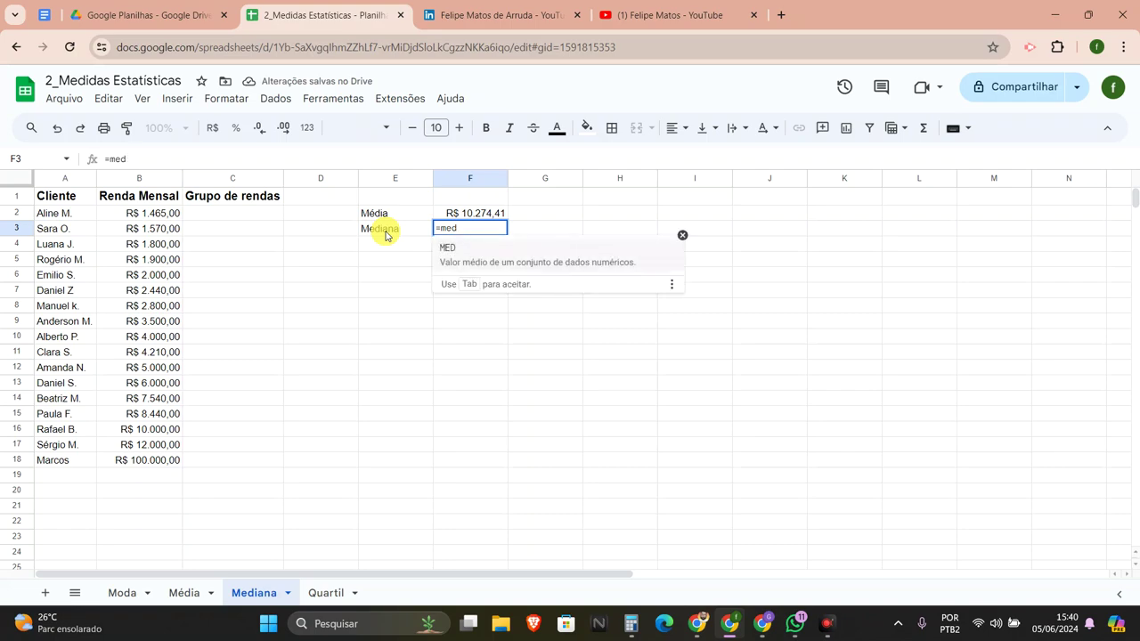
pyautogui.press('BackSpace')
pyautogui.press('BackSpace')
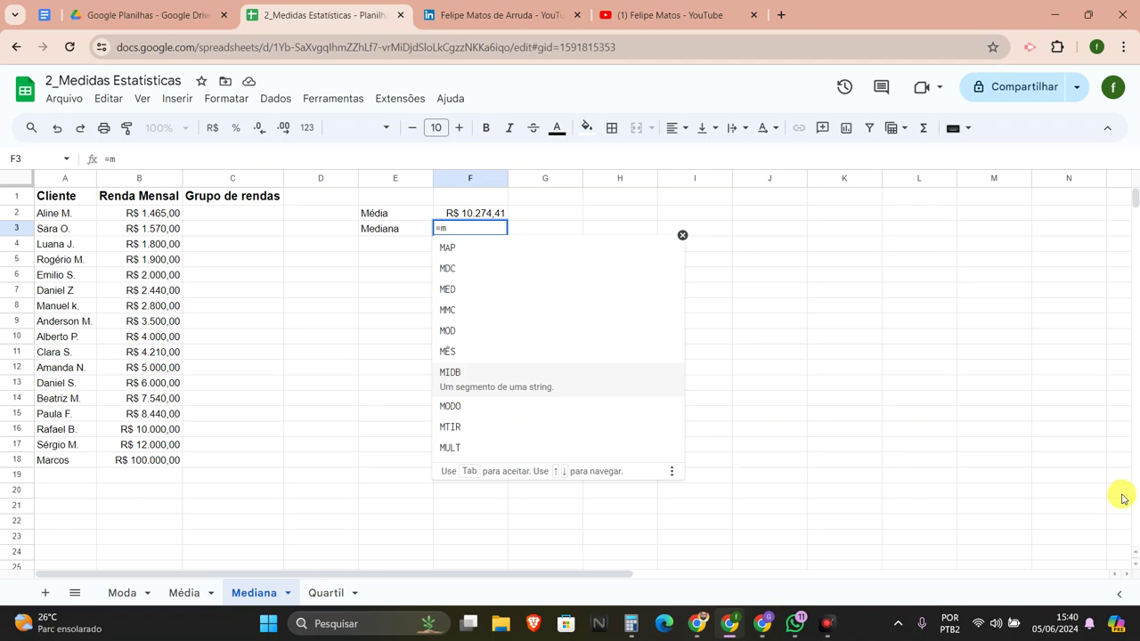
pyautogui.press('Escape')
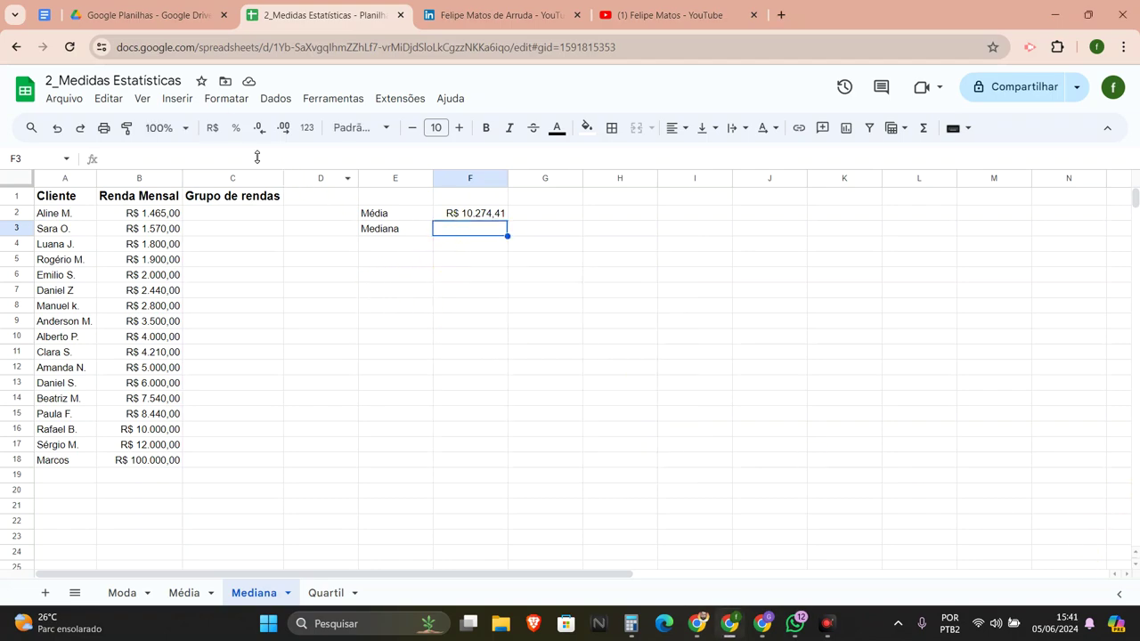
pyautogui.click(177, 99)
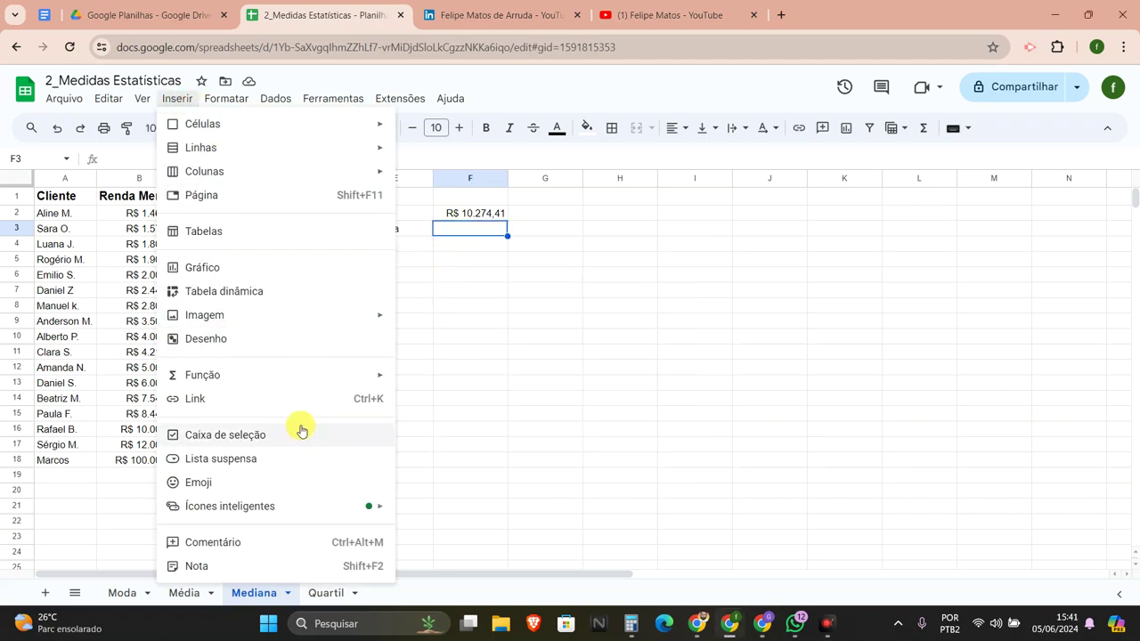
pyautogui.moveTo(310, 381)
pyautogui.moveTo(447, 389)
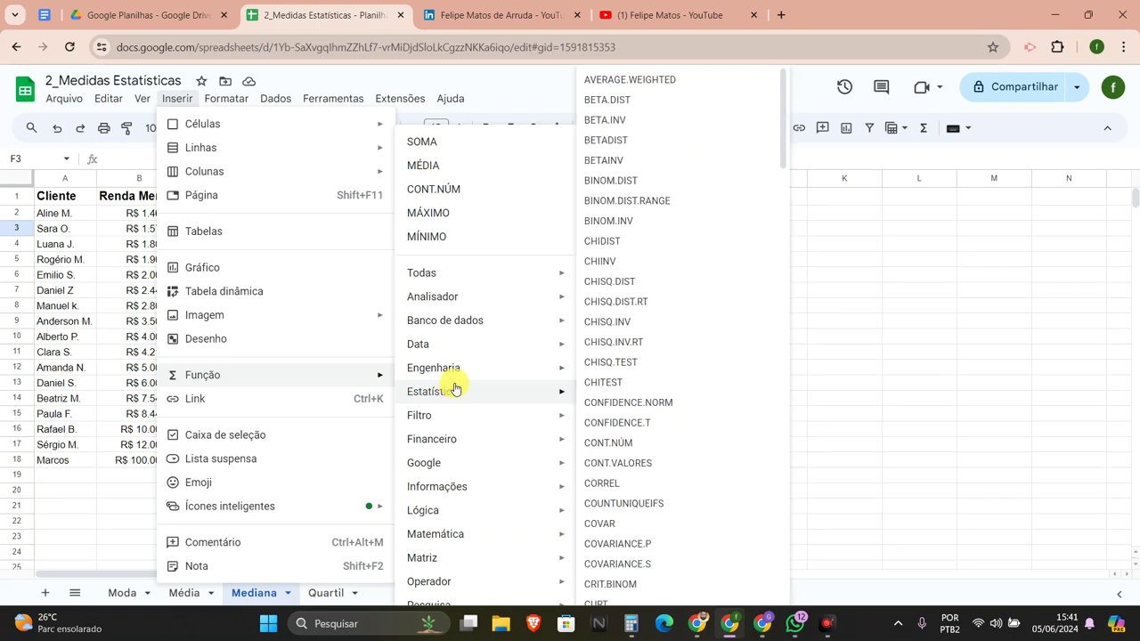
pyautogui.scroll(-3, 683, 196)
pyautogui.scroll(-4, 683, 196)
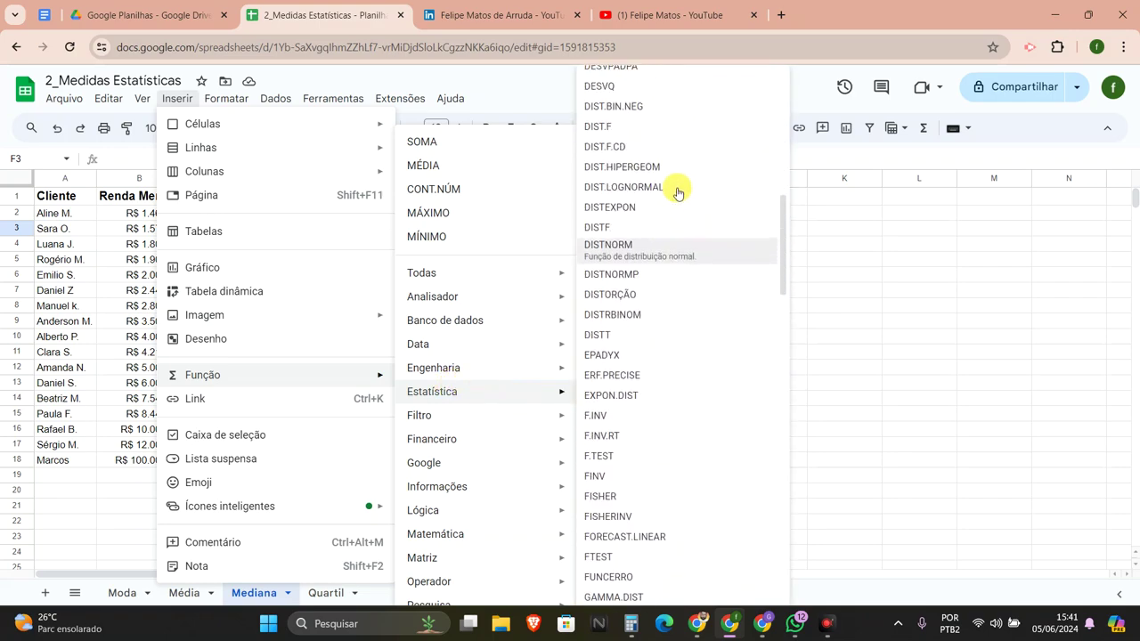
pyautogui.scroll(3, 668, 224)
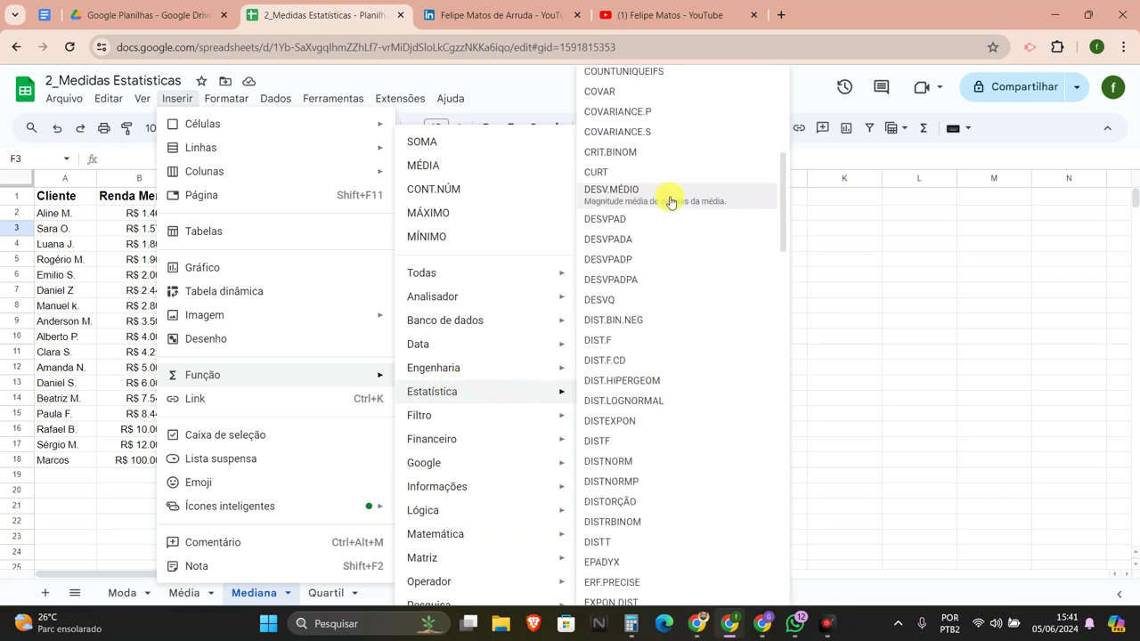
pyautogui.scroll(-5, 667, 223)
pyautogui.scroll(-5, 674, 231)
pyautogui.scroll(-5, 667, 241)
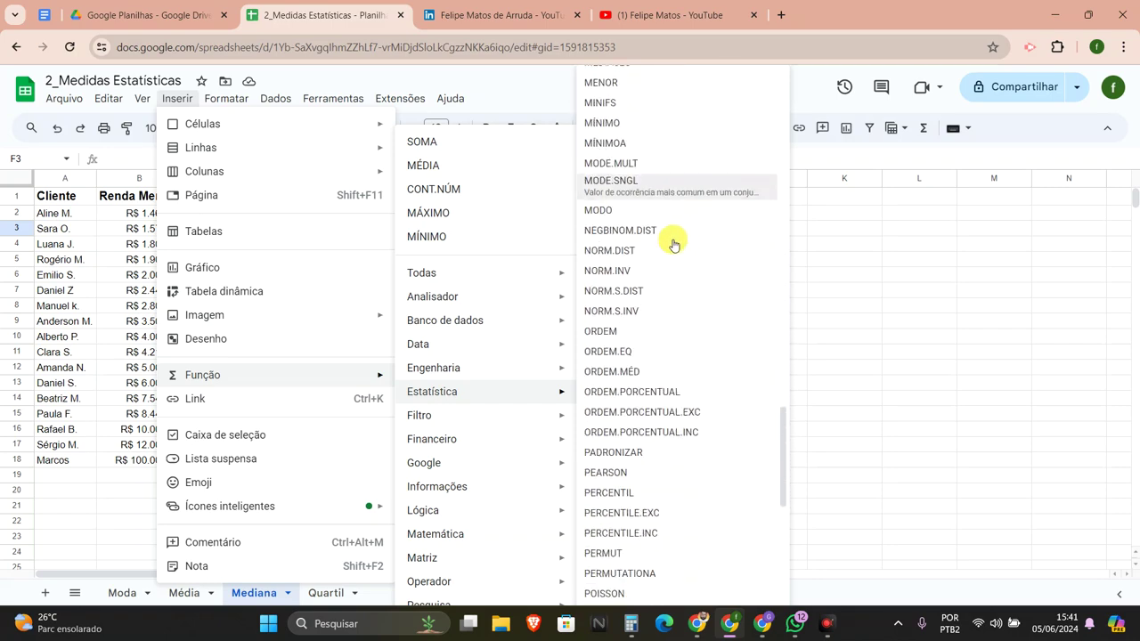
pyautogui.scroll(3, 674, 255)
pyautogui.scroll(3, 679, 261)
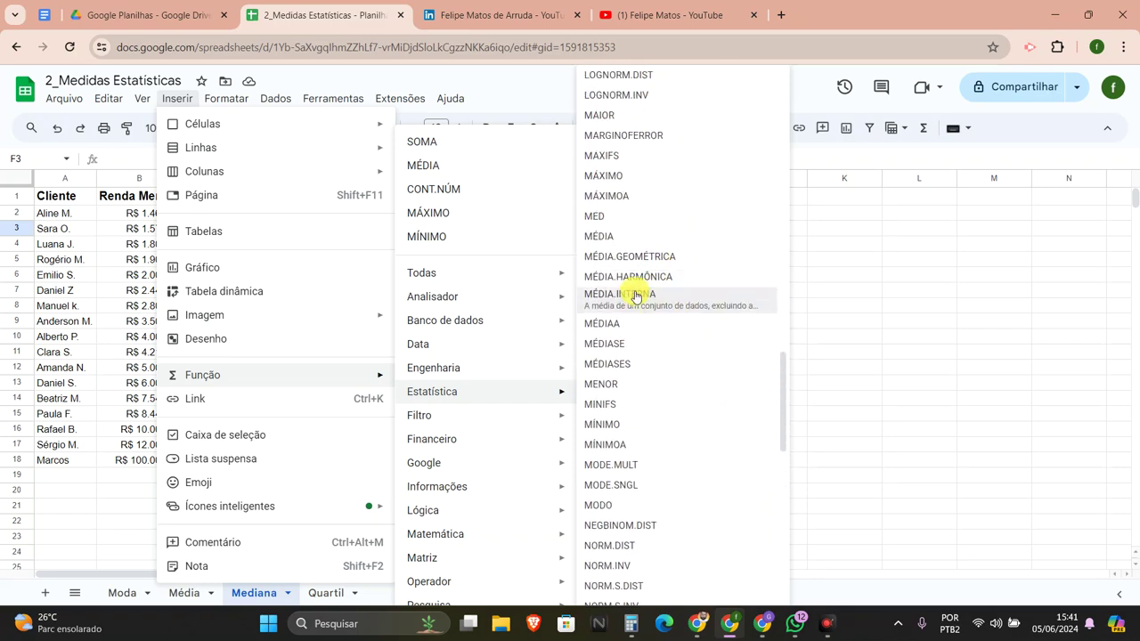
pyautogui.scroll(1, 649, 285)
pyautogui.scroll(1, 653, 289)
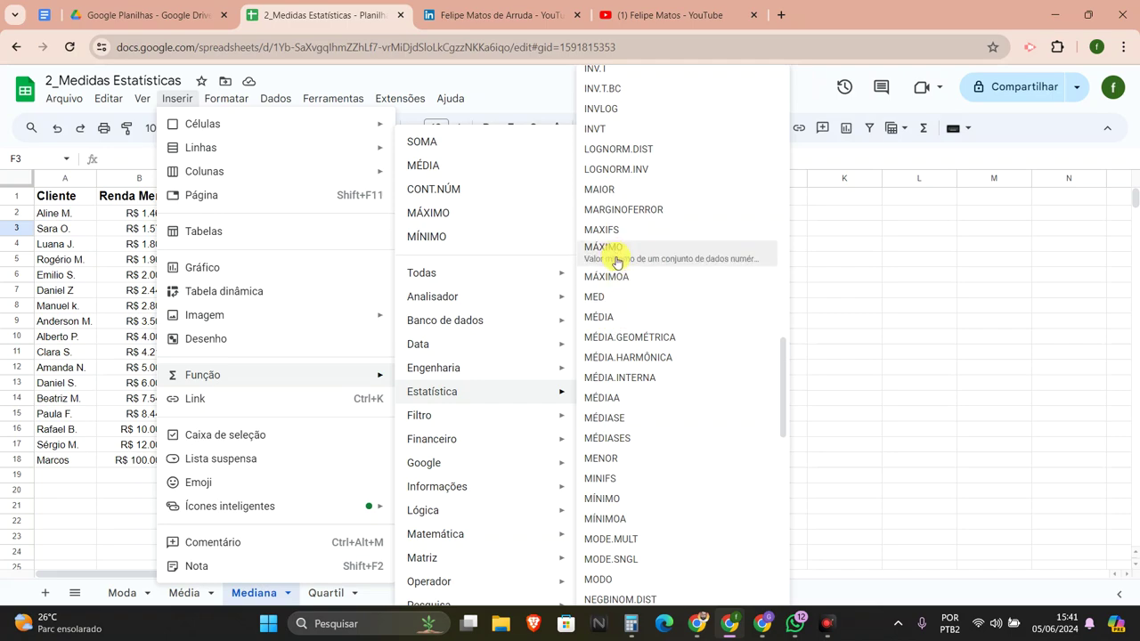
pyautogui.scroll(2, 616, 261)
pyautogui.scroll(3, 619, 260)
pyautogui.scroll(4, 628, 257)
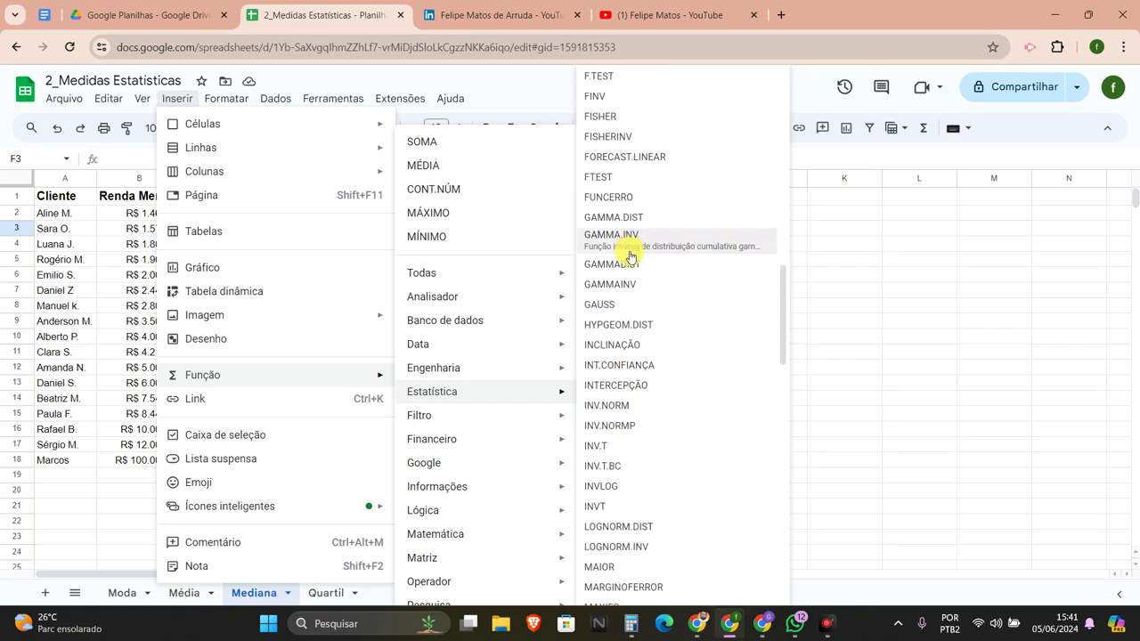
pyautogui.moveTo(140, 105)
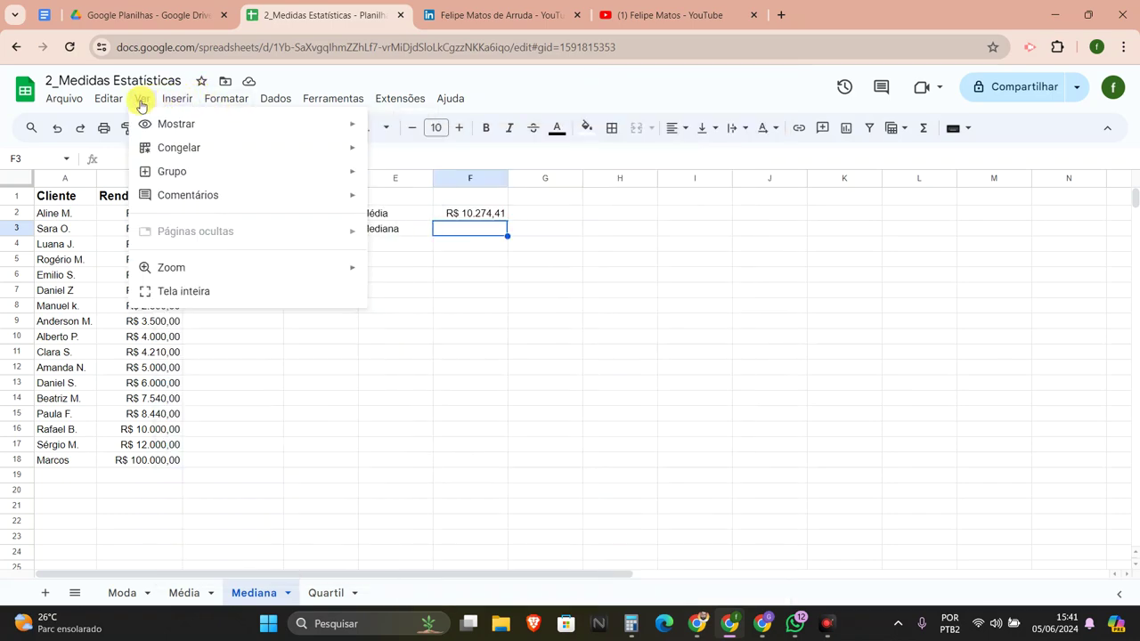
pyautogui.moveTo(217, 101)
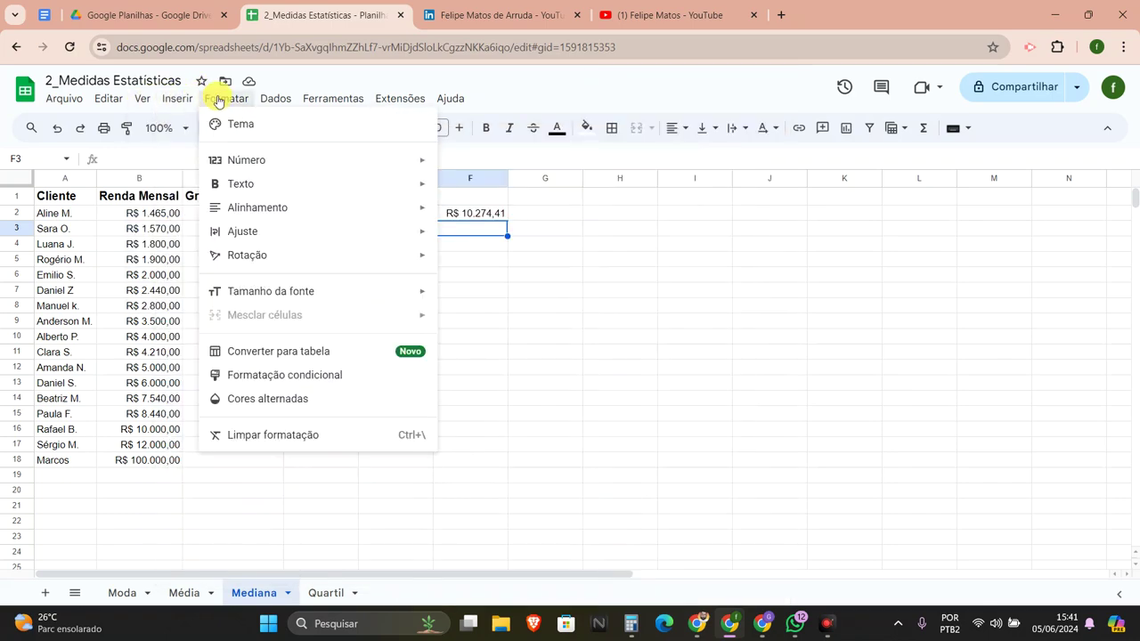
pyautogui.moveTo(258, 103)
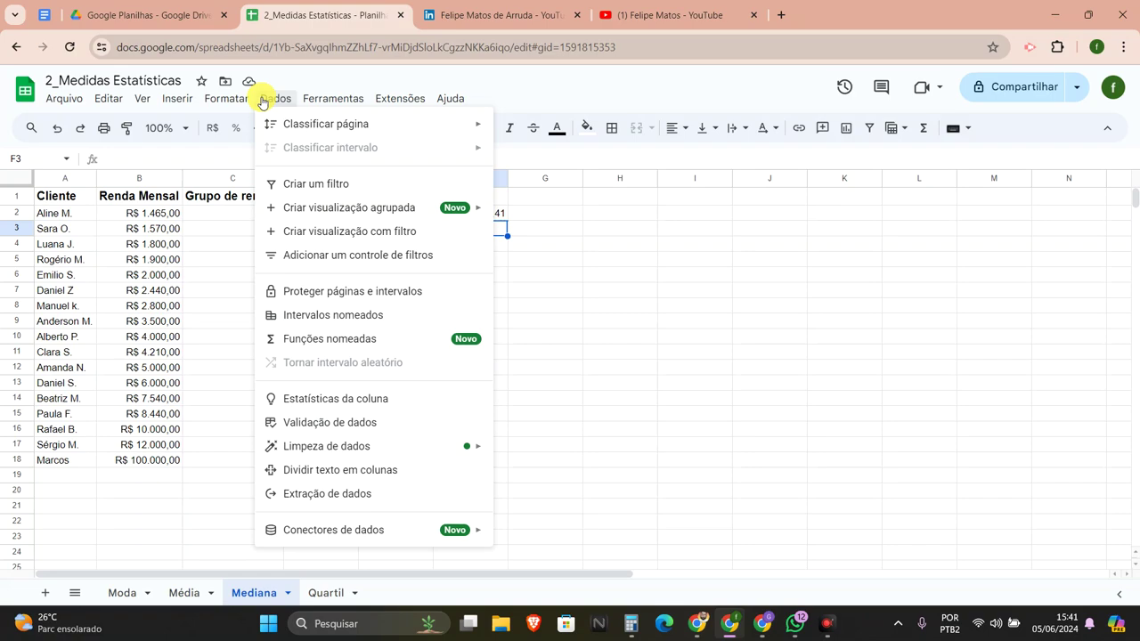
# - Show Dados > Estatísticas da coluna for Renda Mensal: sum R$ 174.665,00, median R$ 4.000,00
pyautogui.click(147, 178)
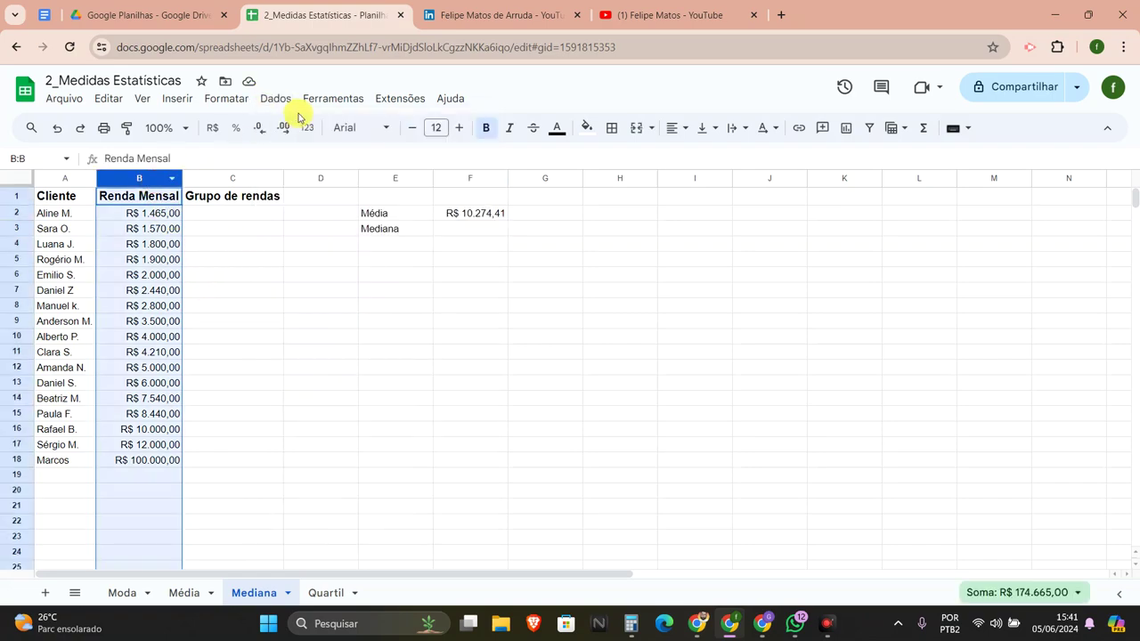
pyautogui.click(276, 99)
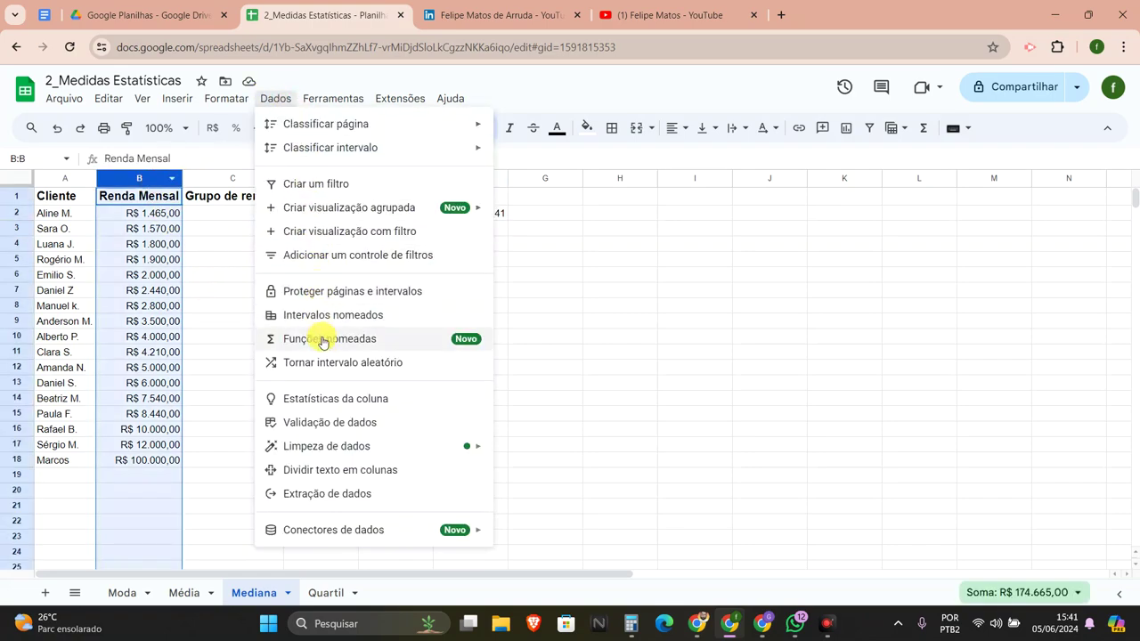
pyautogui.click(332, 399)
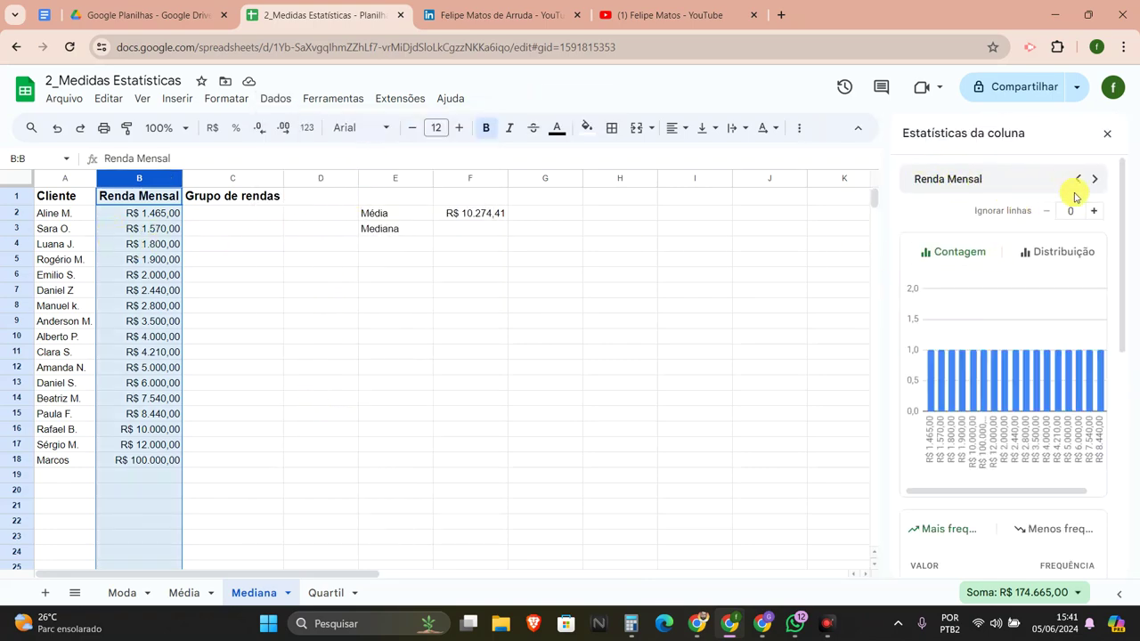
pyautogui.scroll(-5, 1007, 237)
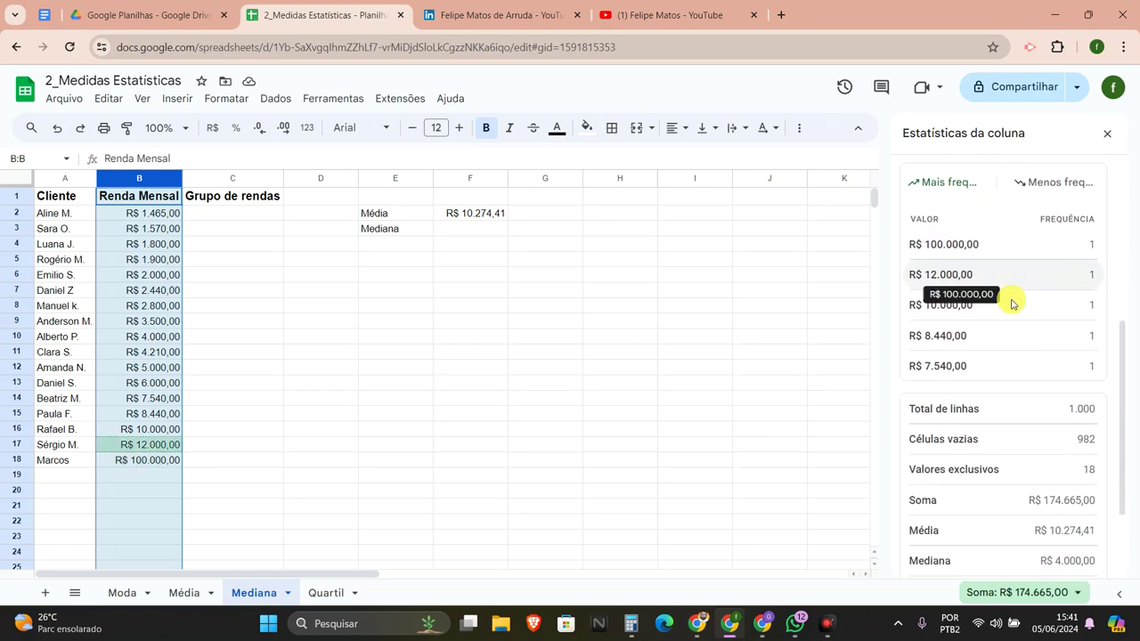
pyautogui.scroll(-1, 1011, 304)
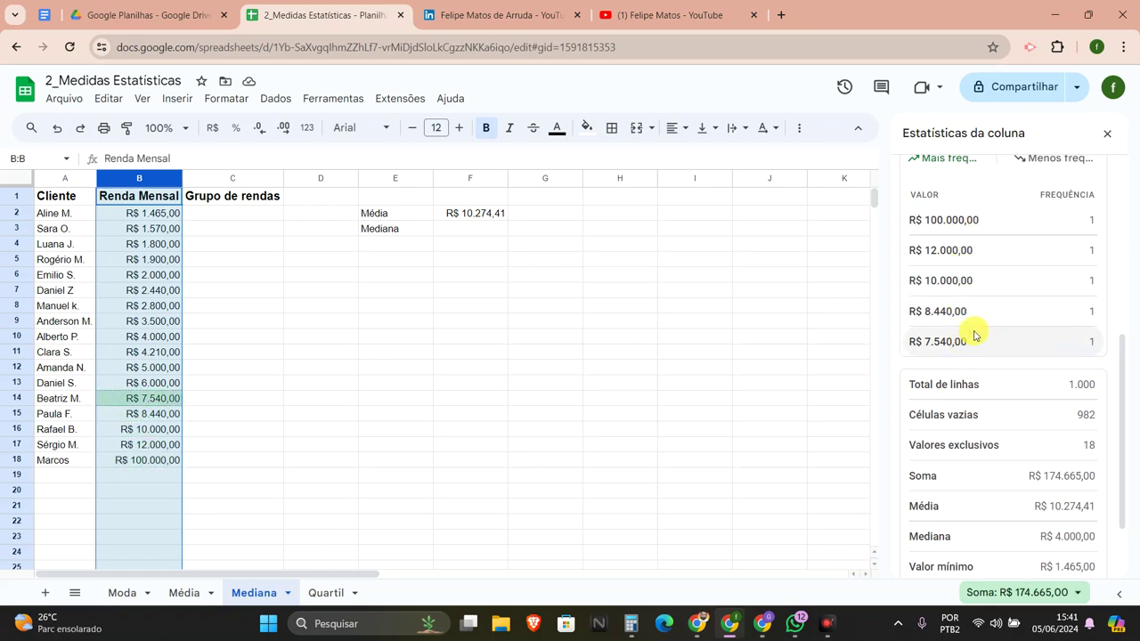
pyautogui.scroll(-2, 995, 289)
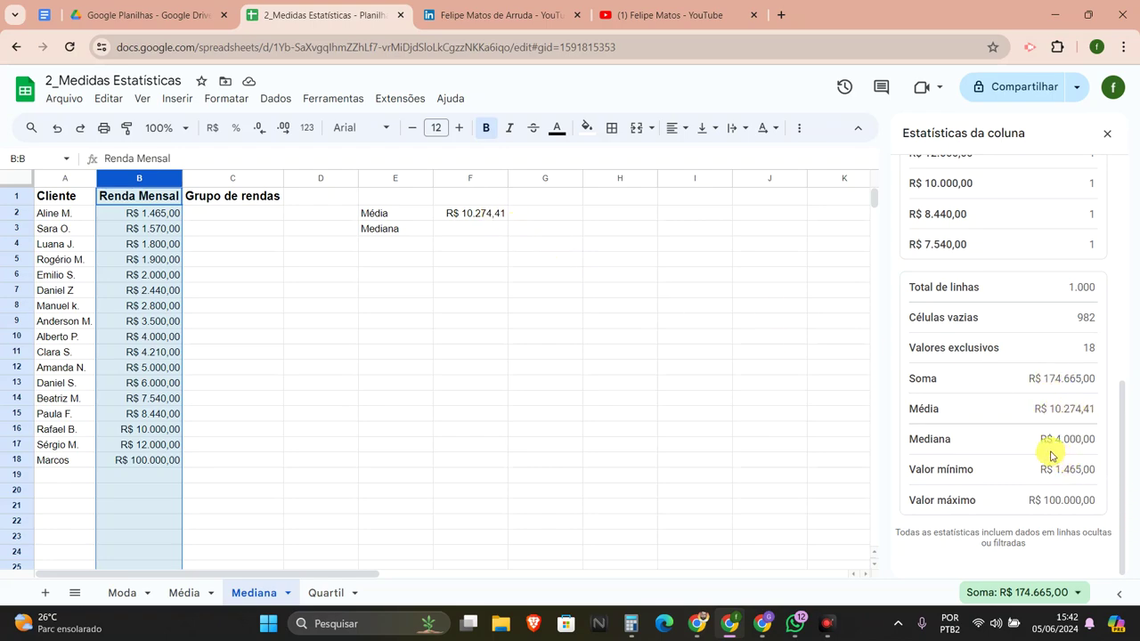
# - Enter the median 4000 in F3 and close the column statistics panel
pyautogui.click(463, 231)
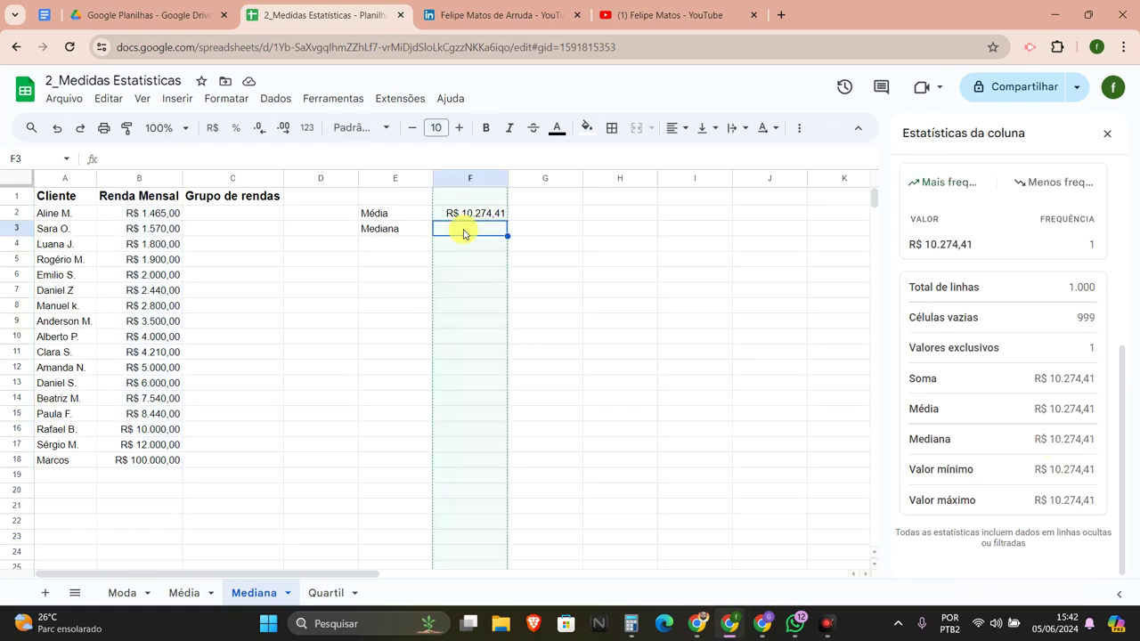
pyautogui.write('=')
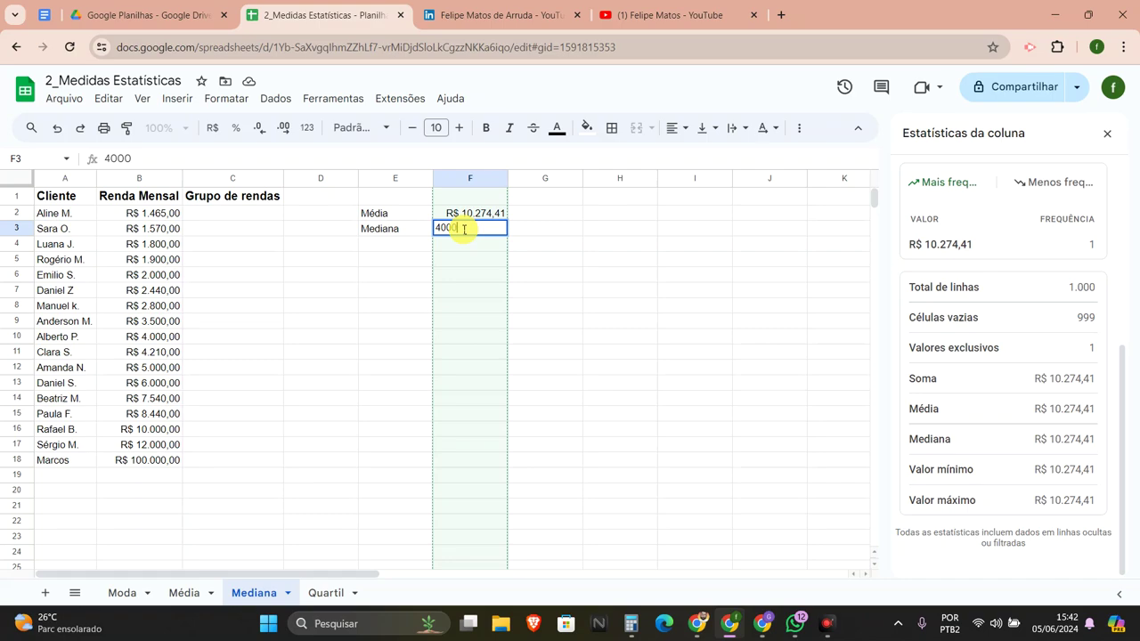
pyautogui.click(394, 273)
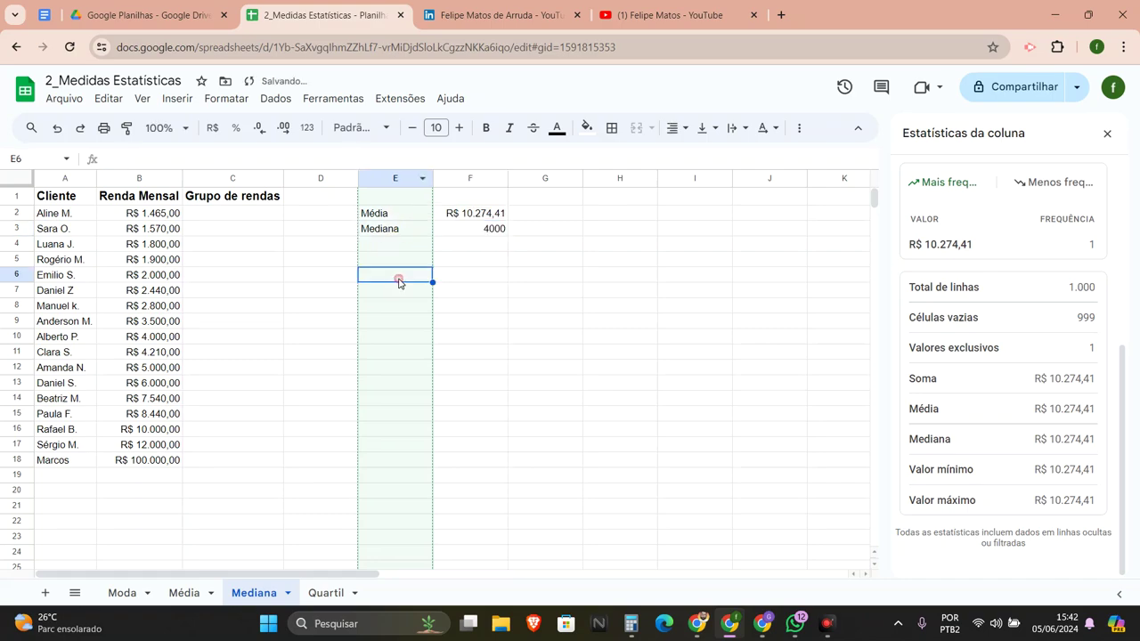
pyautogui.click(142, 180)
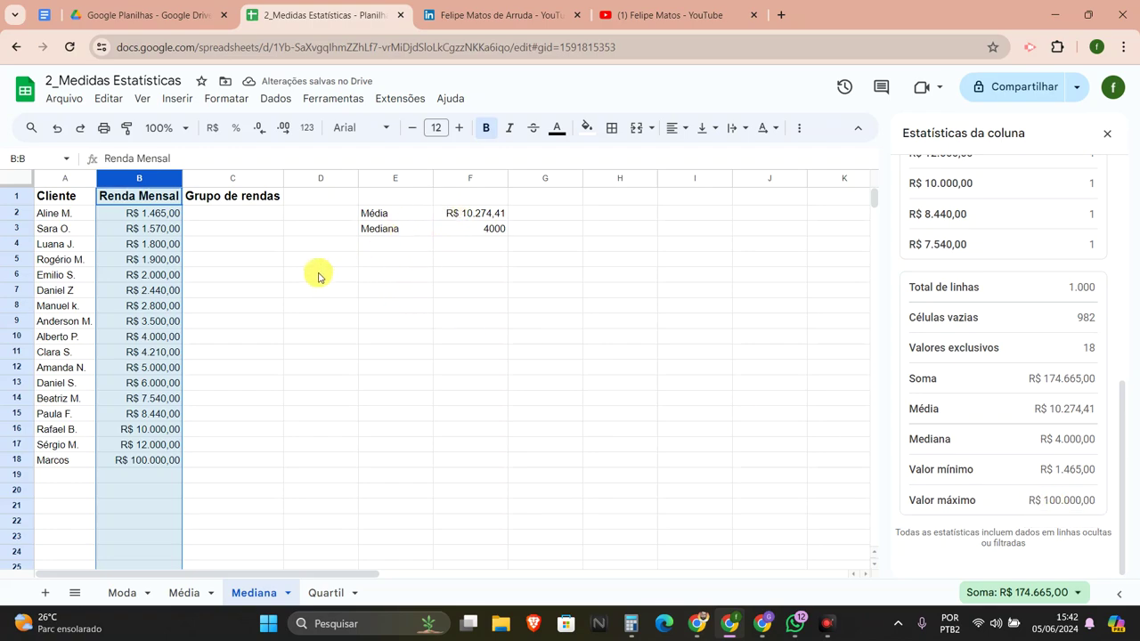
pyautogui.click(1105, 138)
pyautogui.click(494, 229)
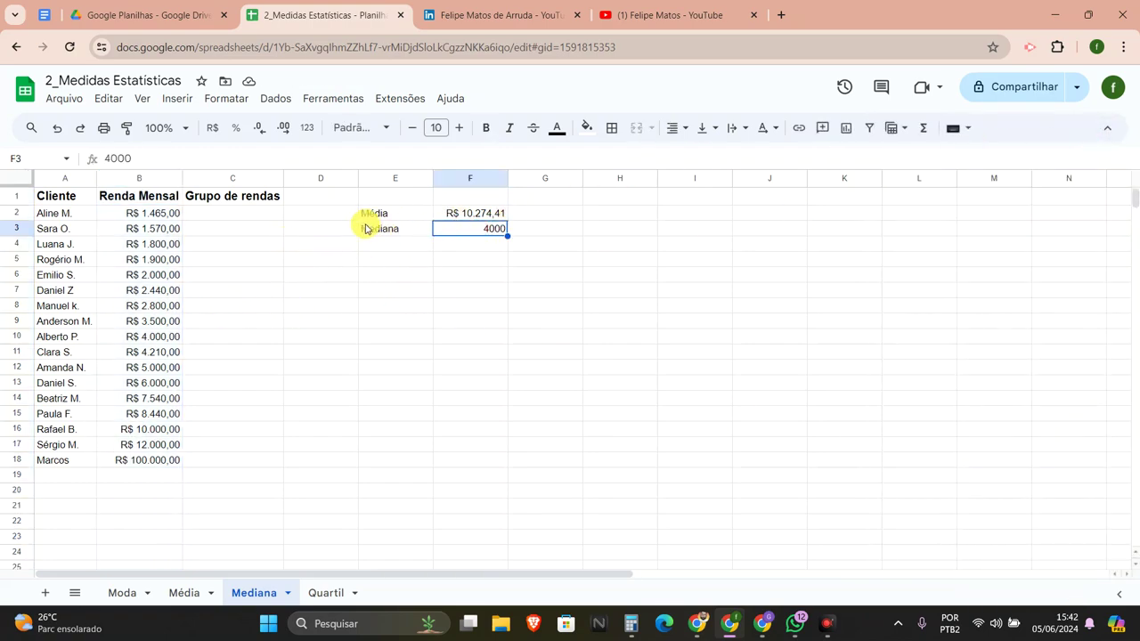
# - Highlight the income values B2:B18 and the row holding the 4000 median
pyautogui.rightClick(354, 242)
pyautogui.click(344, 232)
pyautogui.click(462, 233)
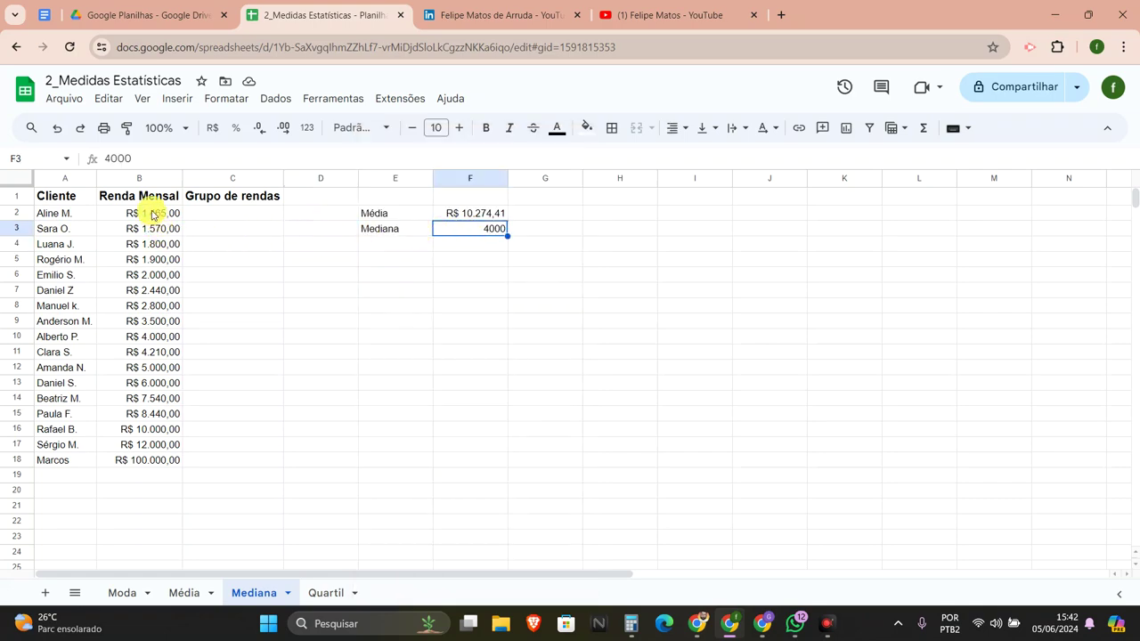
pyautogui.moveTo(146, 341); pyautogui.dragTo(42, 326)
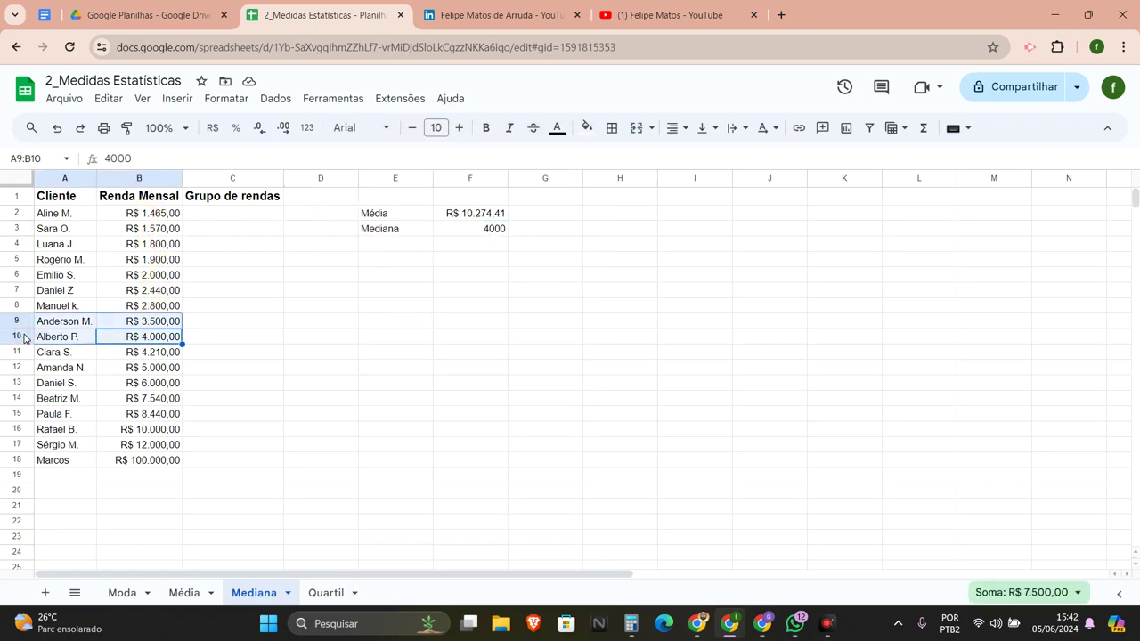
pyautogui.click(16, 337)
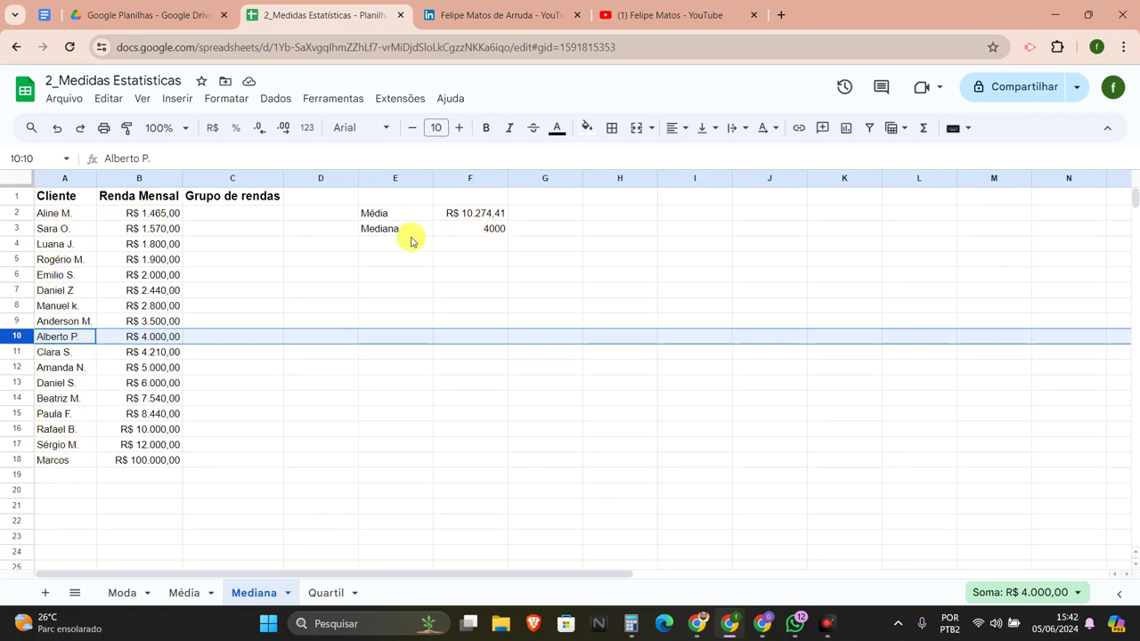
pyautogui.moveTo(49, 218); pyautogui.dragTo(53, 230)
pyautogui.moveTo(165, 216); pyautogui.dragTo(175, 469)
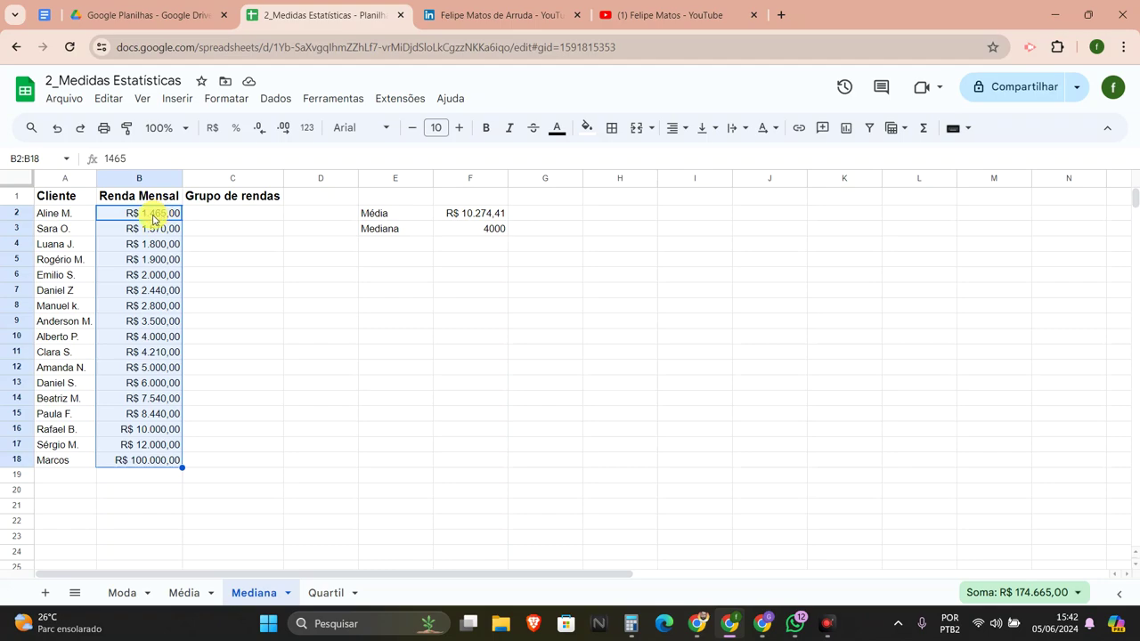
# - Select the client table down to row 19, then move to the Quartil sheet
pyautogui.click(250, 214)
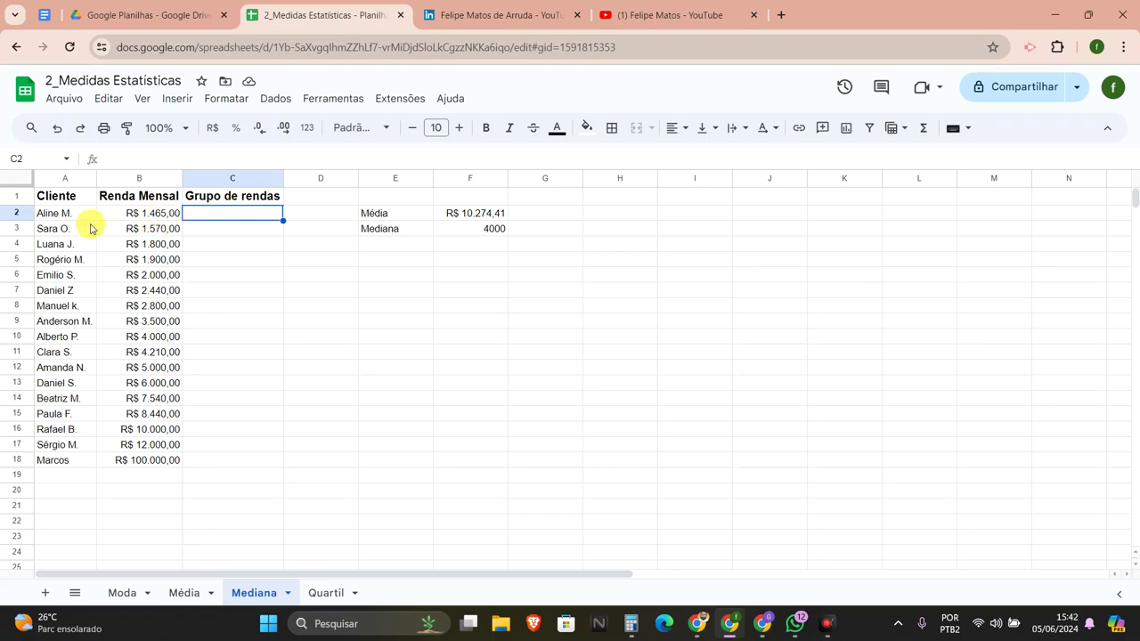
pyautogui.moveTo(64, 215)
pyautogui.mouseDown()
pyautogui.moveTo(217, 314)
pyautogui.moveTo(232, 474)
pyautogui.mouseUp()
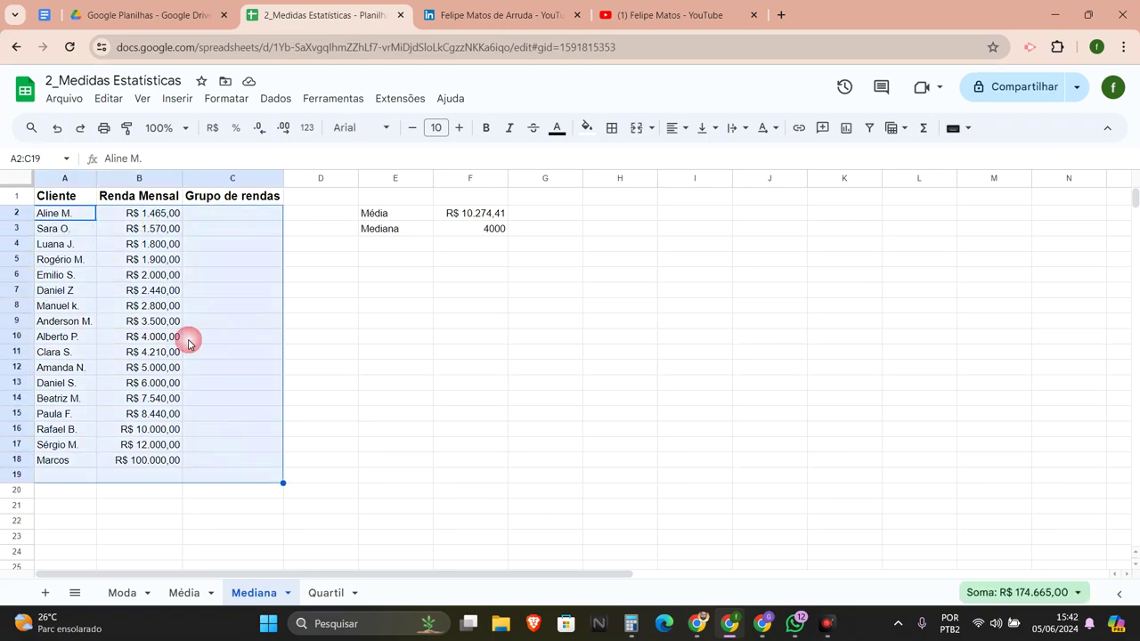
pyautogui.click(81, 214)
pyautogui.click(314, 589)
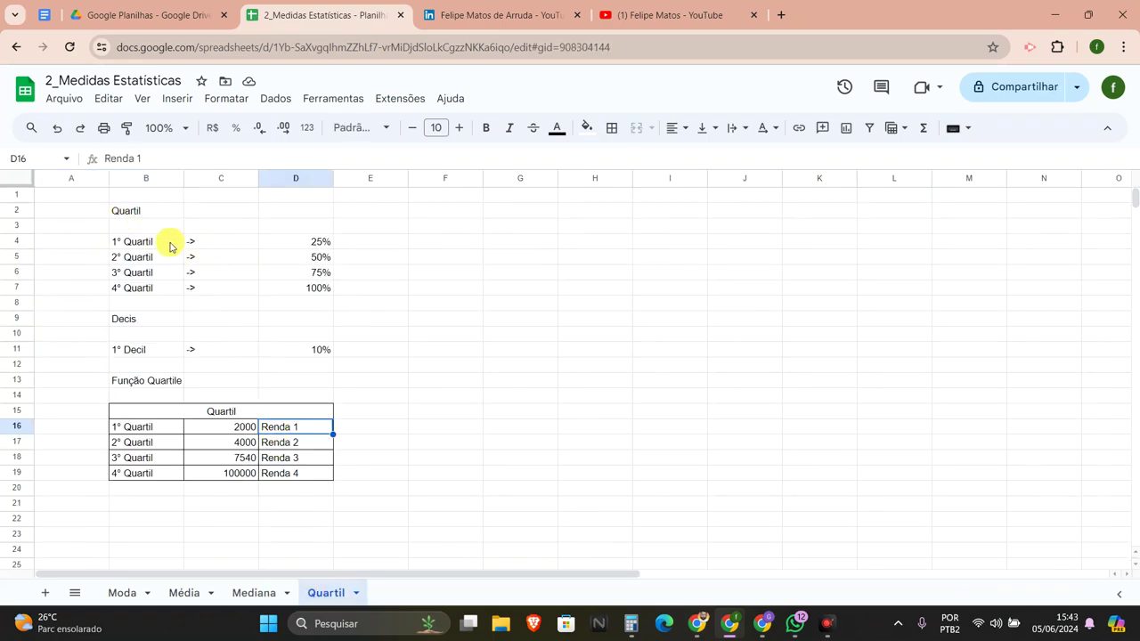
# - Review the 1°–4° Quartil rows mapped to 25%, 50%, 75% and 100%
pyautogui.moveTo(146, 244); pyautogui.dragTo(296, 242)
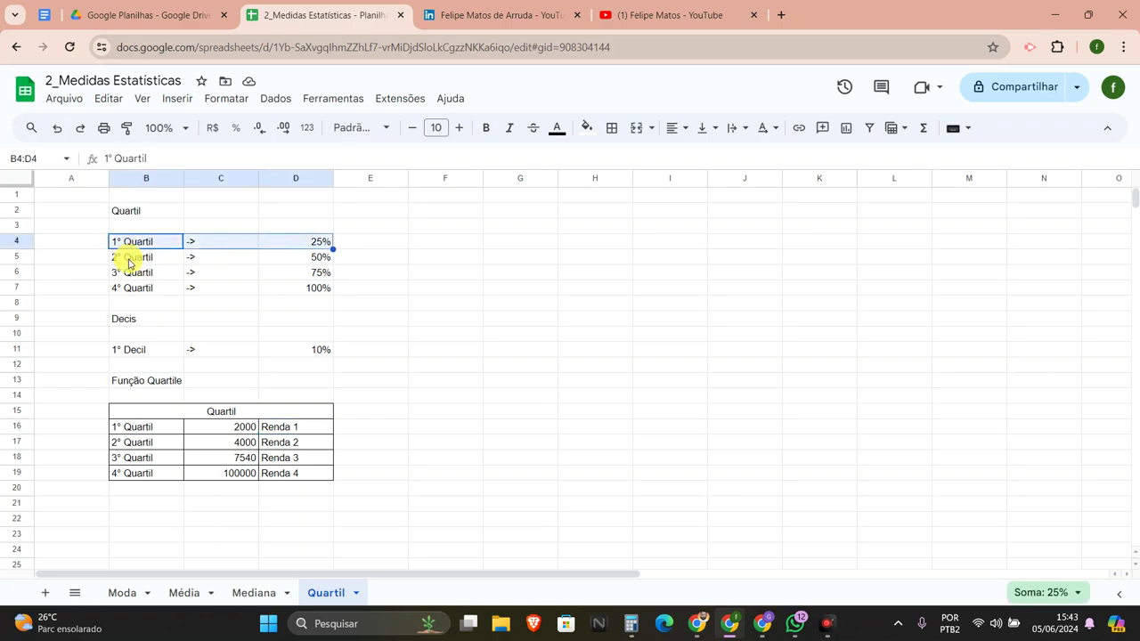
pyautogui.moveTo(129, 259); pyautogui.dragTo(298, 256)
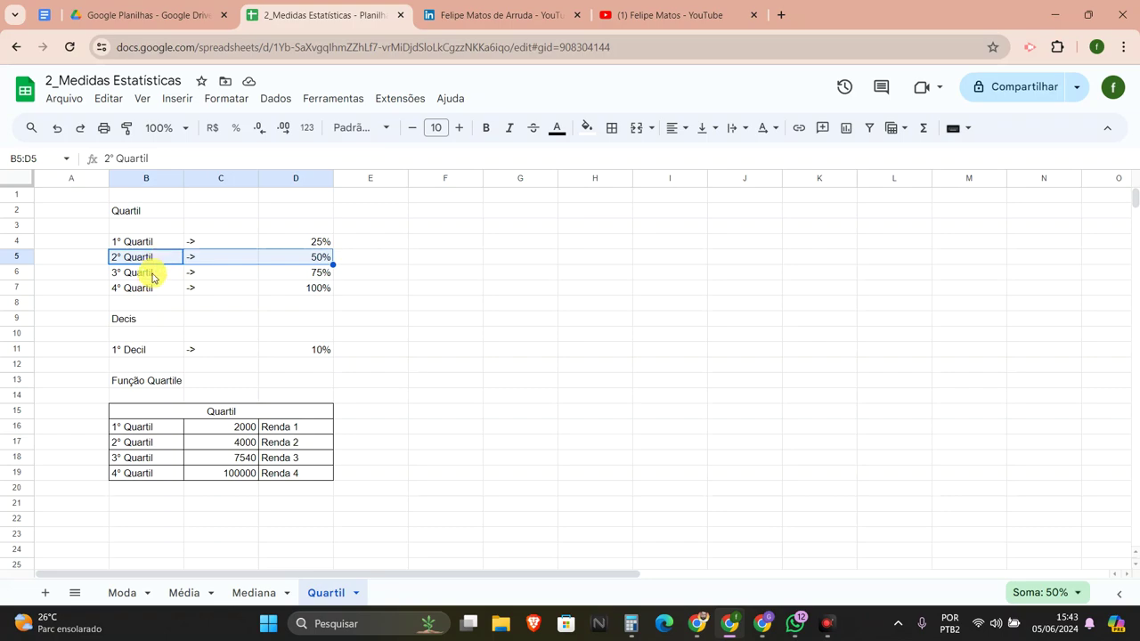
pyautogui.moveTo(149, 273); pyautogui.dragTo(318, 274)
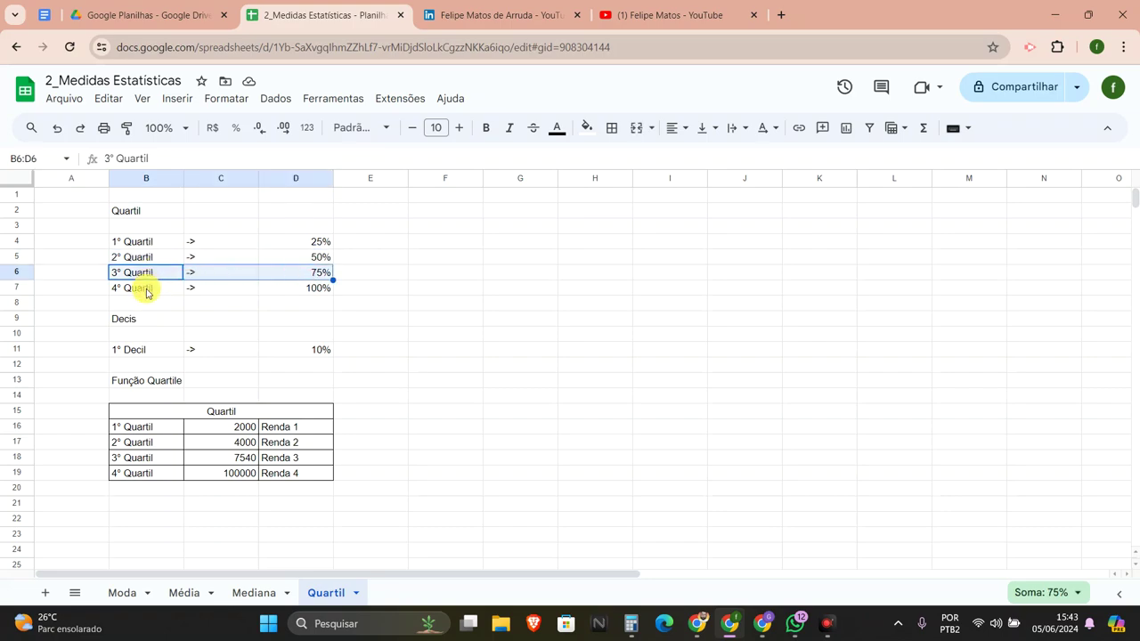
pyautogui.moveTo(147, 291); pyautogui.dragTo(300, 300)
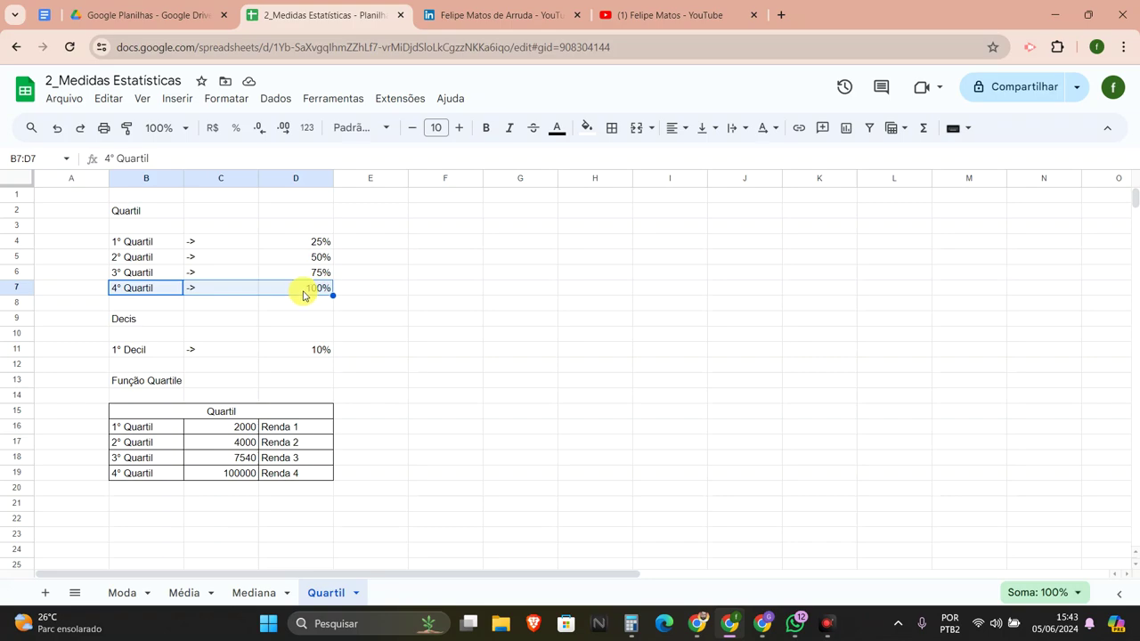
pyautogui.moveTo(153, 290); pyautogui.dragTo(297, 293)
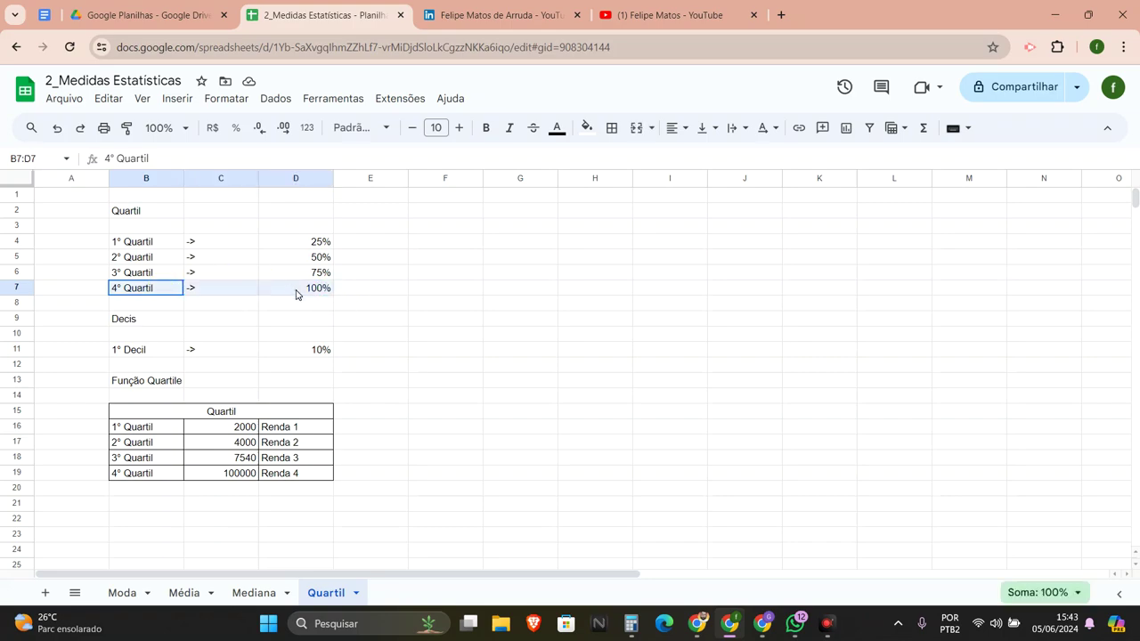
# - Enter =QUARTIL(Mediana!B2:B18;1) in C16, returning 2000 for the 1° Quartil
pyautogui.hotkey('ctrl', 'z')
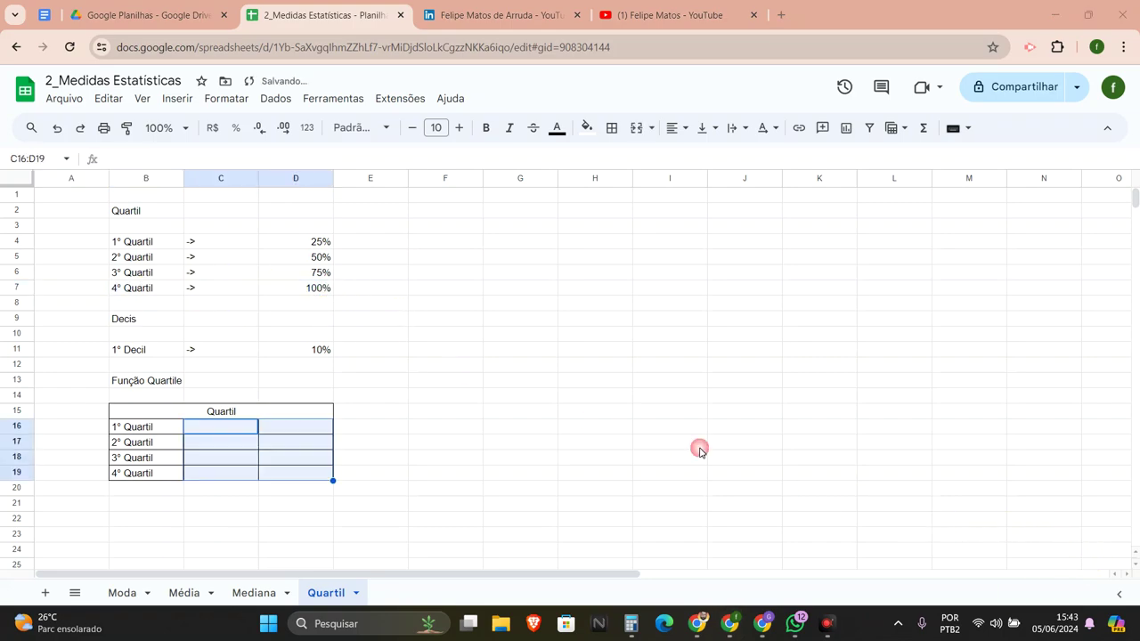
pyautogui.click(207, 429)
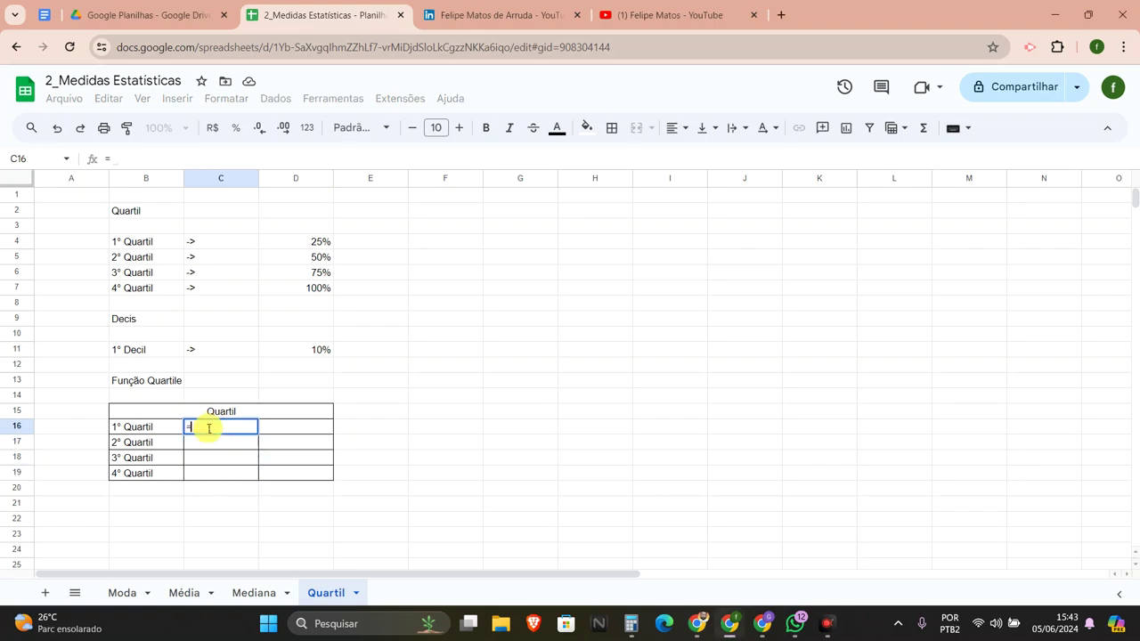
pyautogui.write('=QUARTIL(')
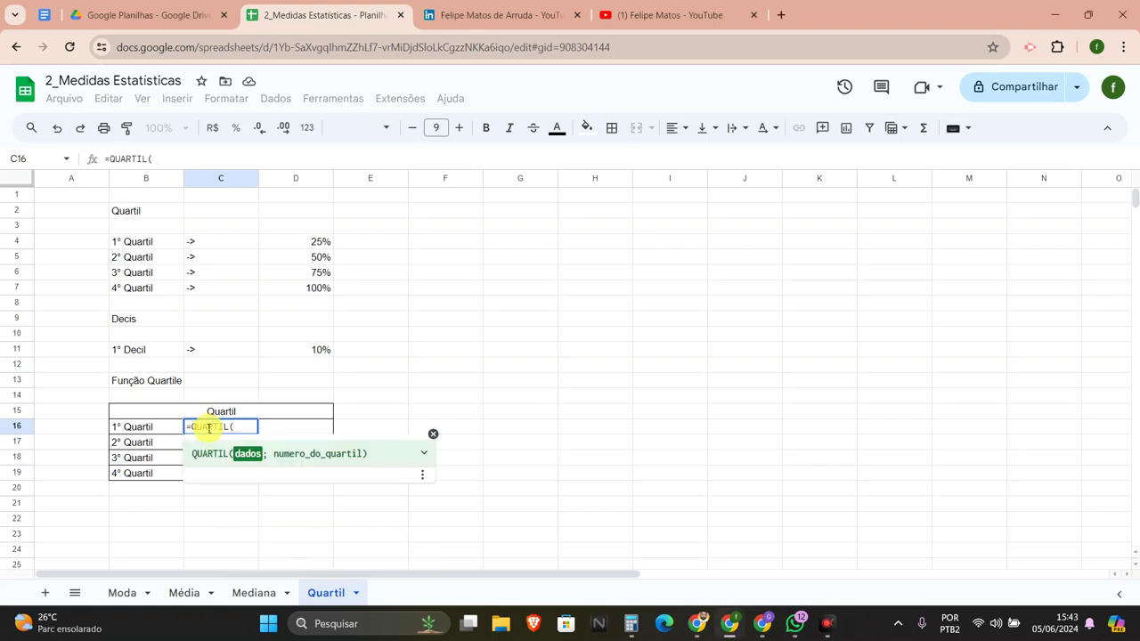
pyautogui.click(254, 592)
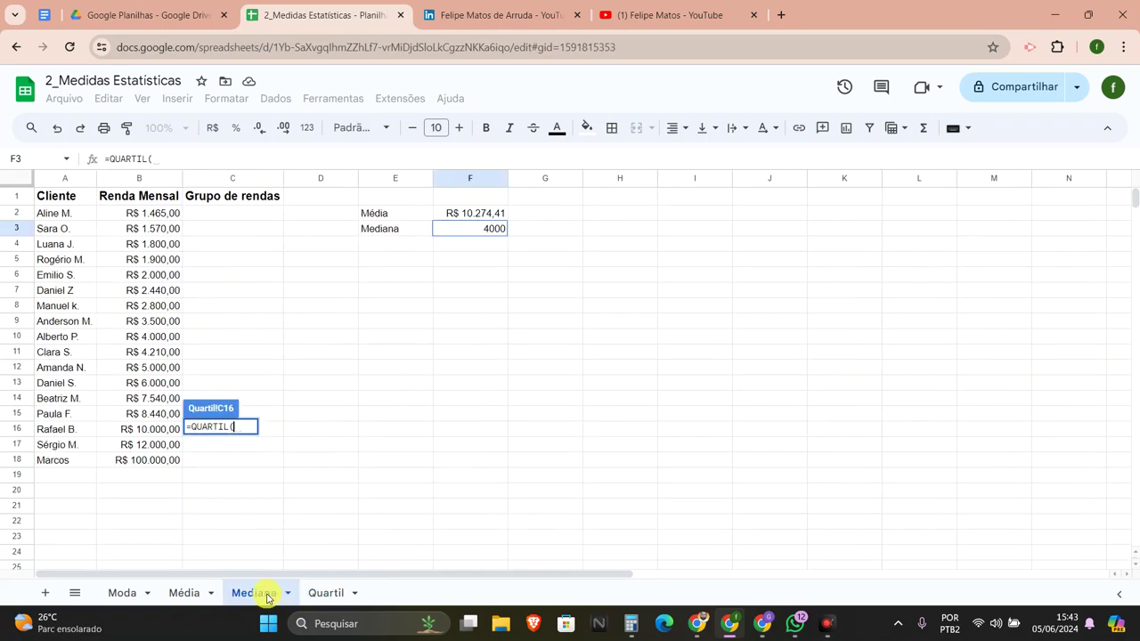
pyautogui.moveTo(120, 217); pyautogui.dragTo(138, 459)
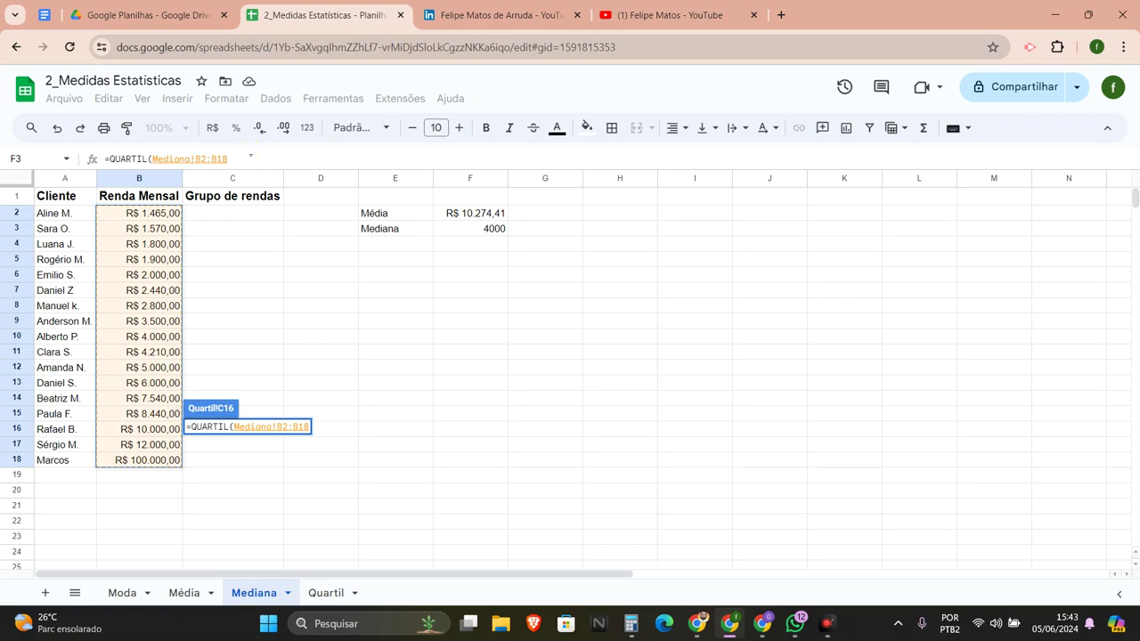
pyautogui.click(251, 158)
pyautogui.write(';')
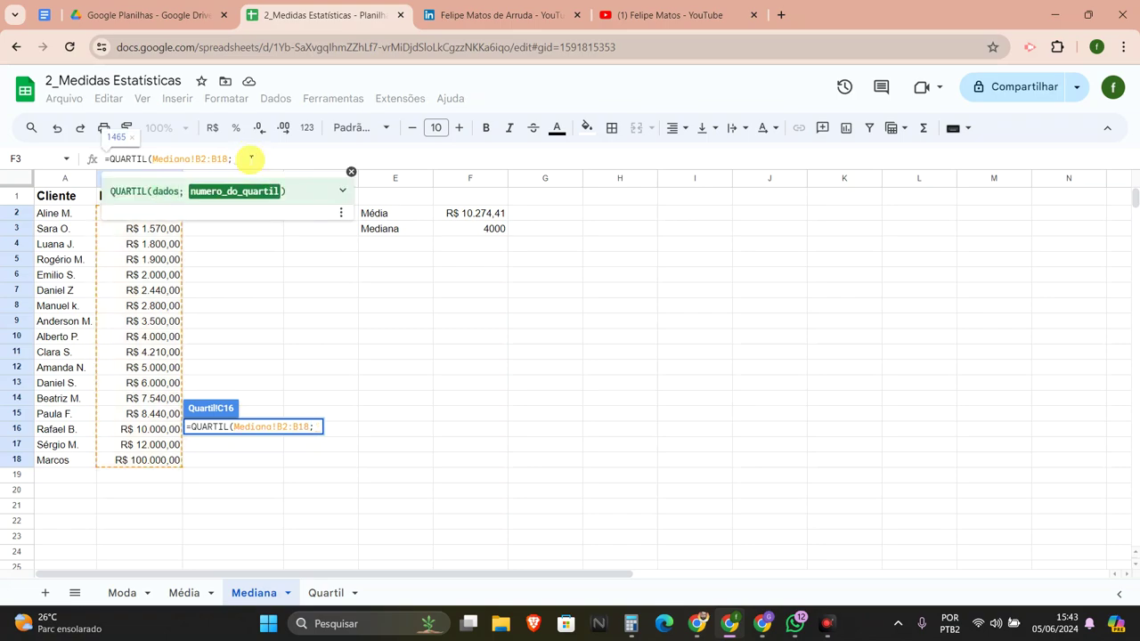
pyautogui.write('1')
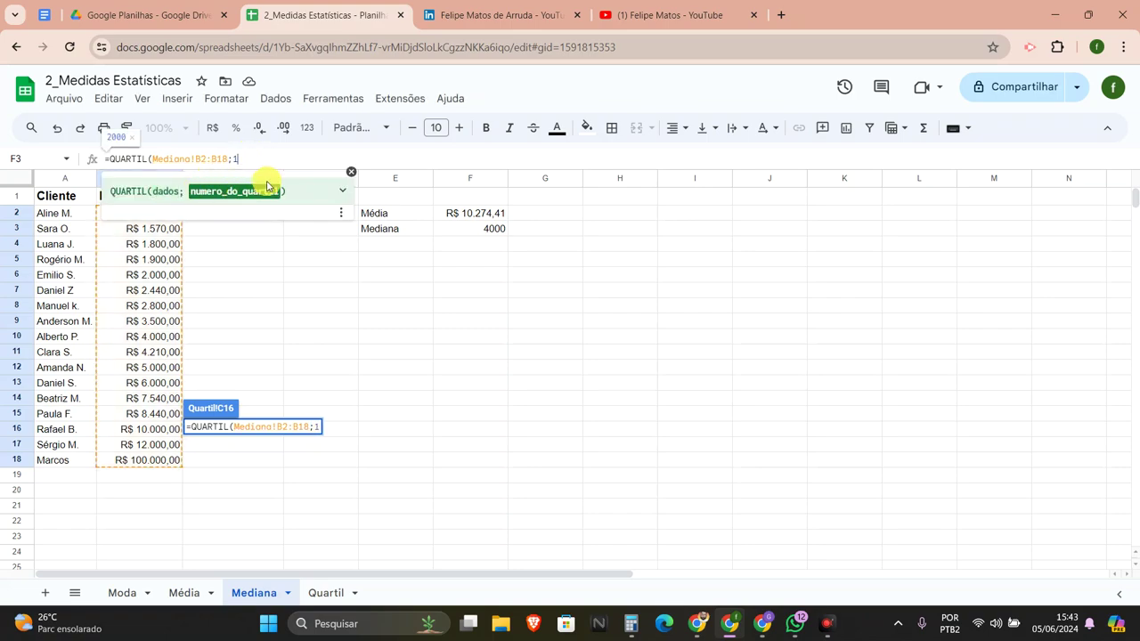
pyautogui.write(')')
pyautogui.press('Return')
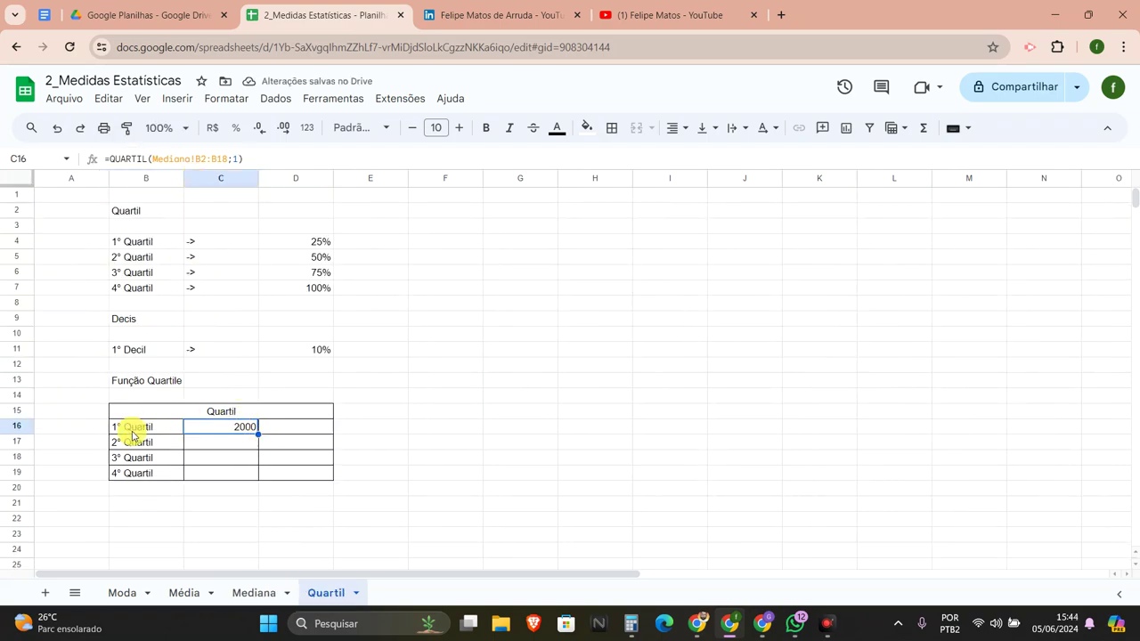
# - Make the C16 range absolute and fill the QUARTIL formula down to C19
pyautogui.moveTo(127, 427); pyautogui.dragTo(223, 428)
pyautogui.click(236, 435)
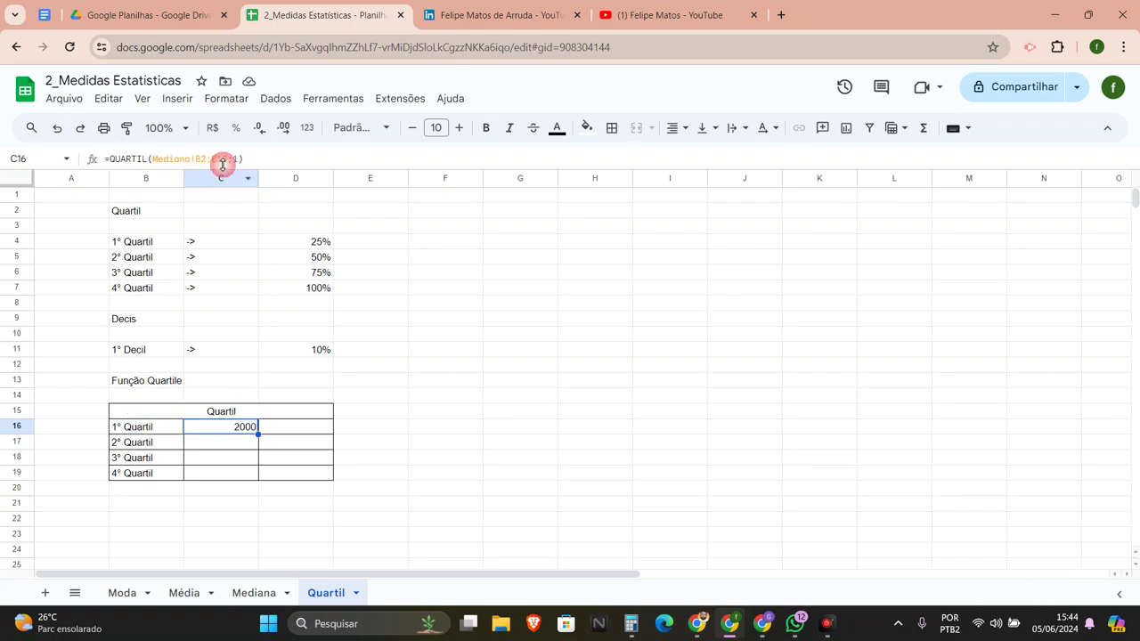
pyautogui.click(195, 158)
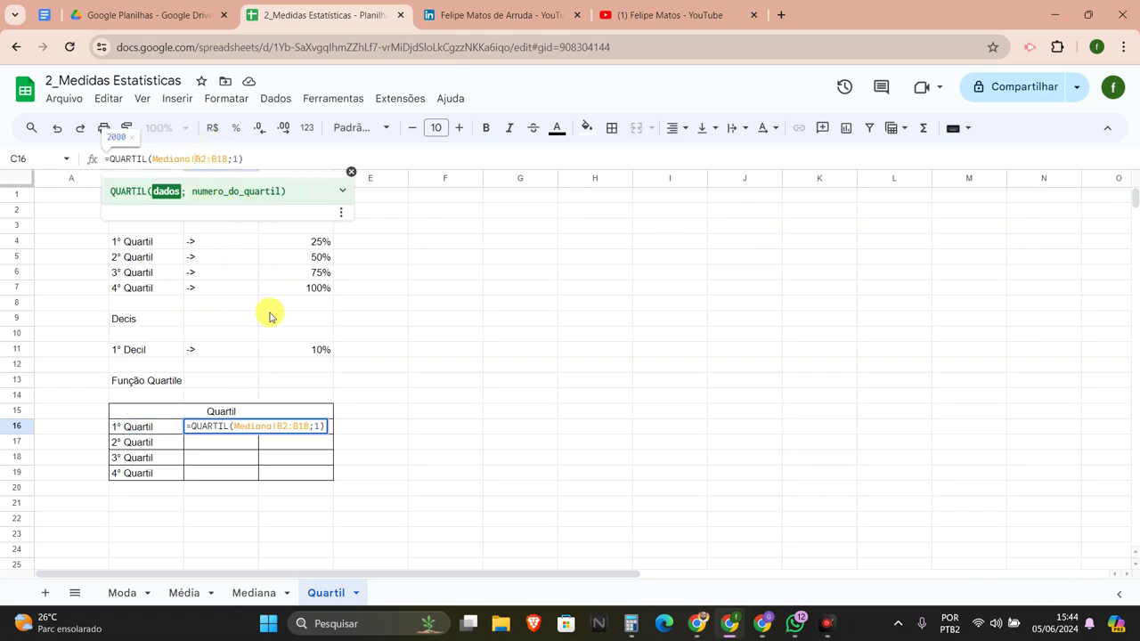
pyautogui.write('$B$')
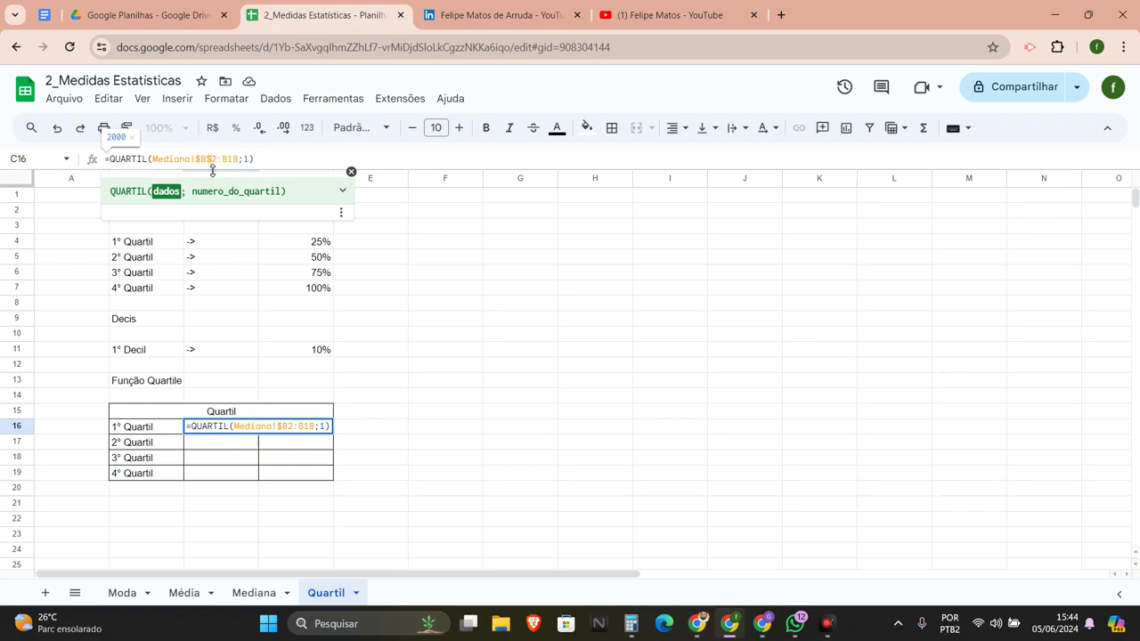
pyautogui.click(233, 159)
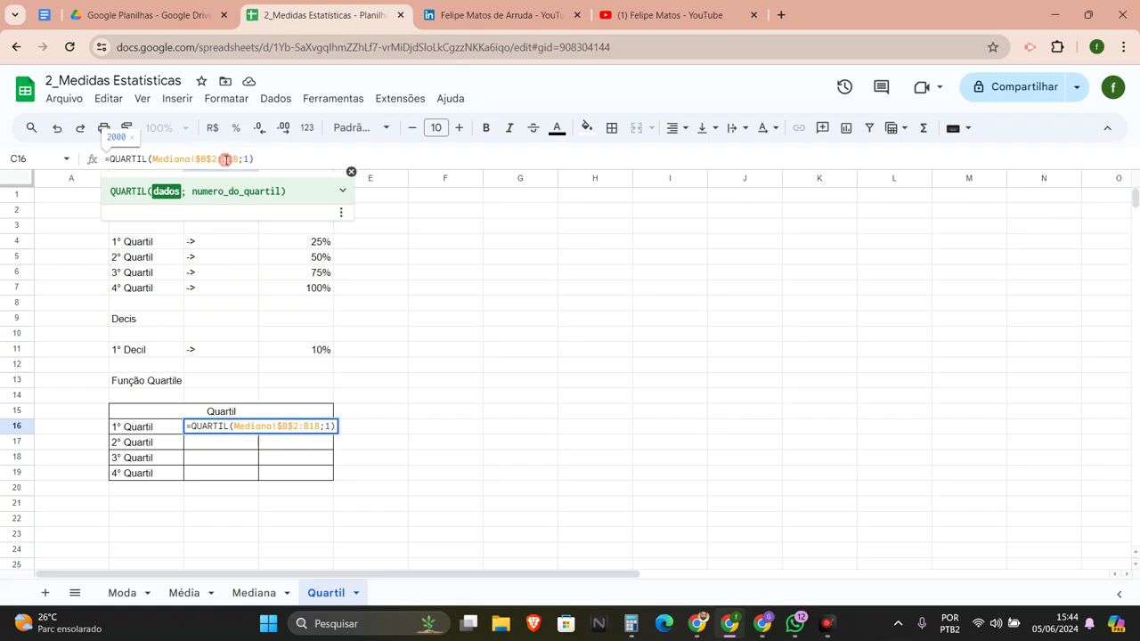
pyautogui.write('$B$')
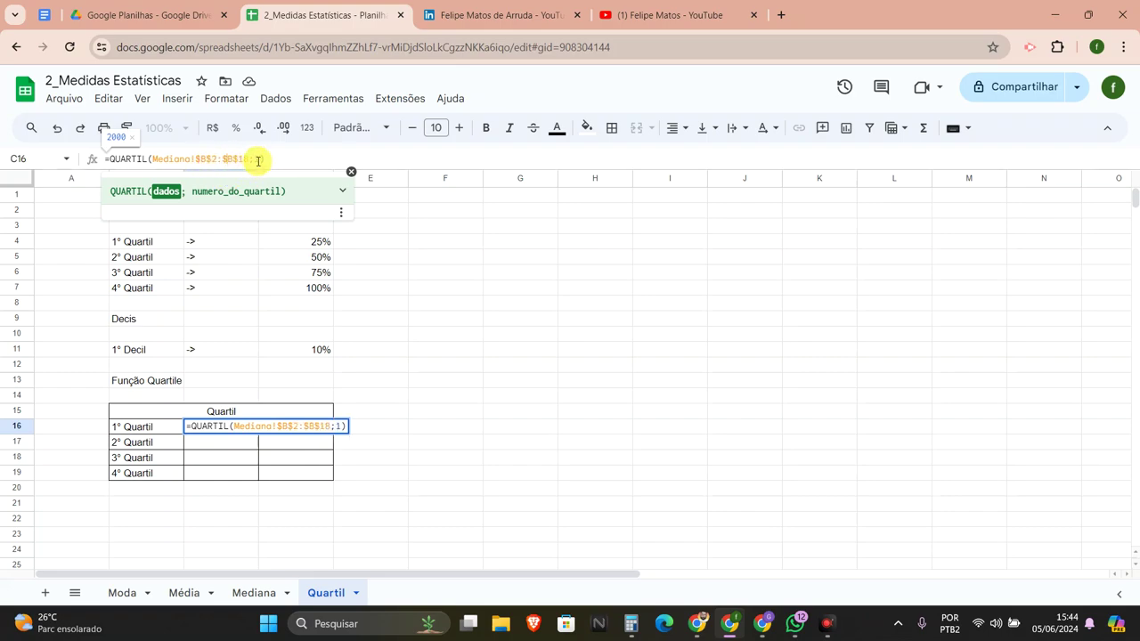
pyautogui.press('Return')
pyautogui.click(256, 427)
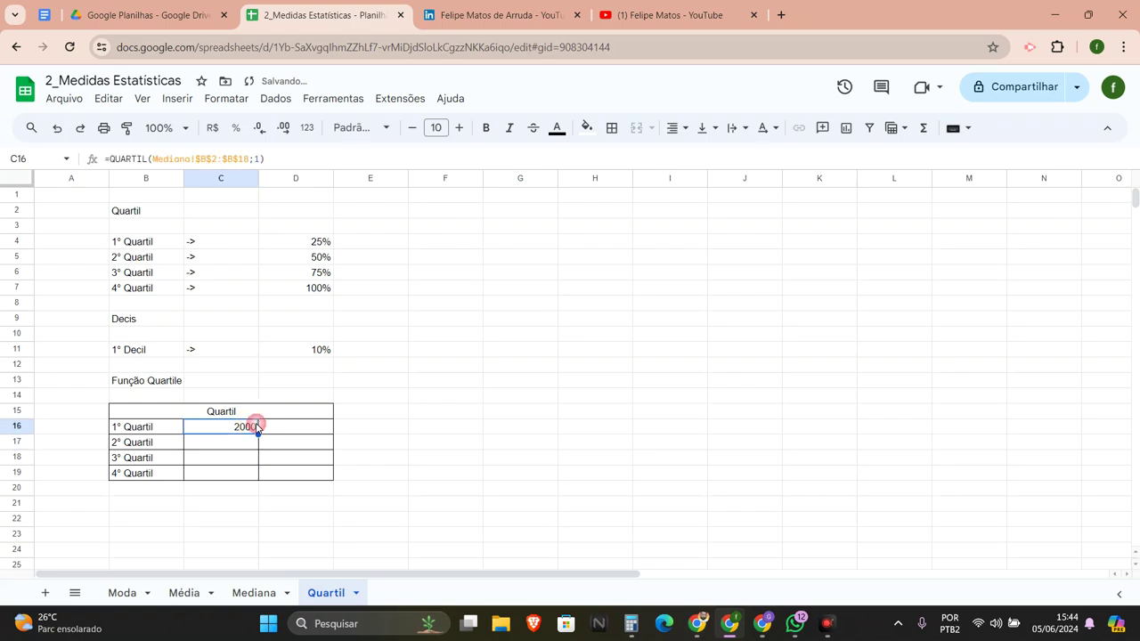
pyautogui.moveTo(257, 444); pyautogui.dragTo(248, 473)
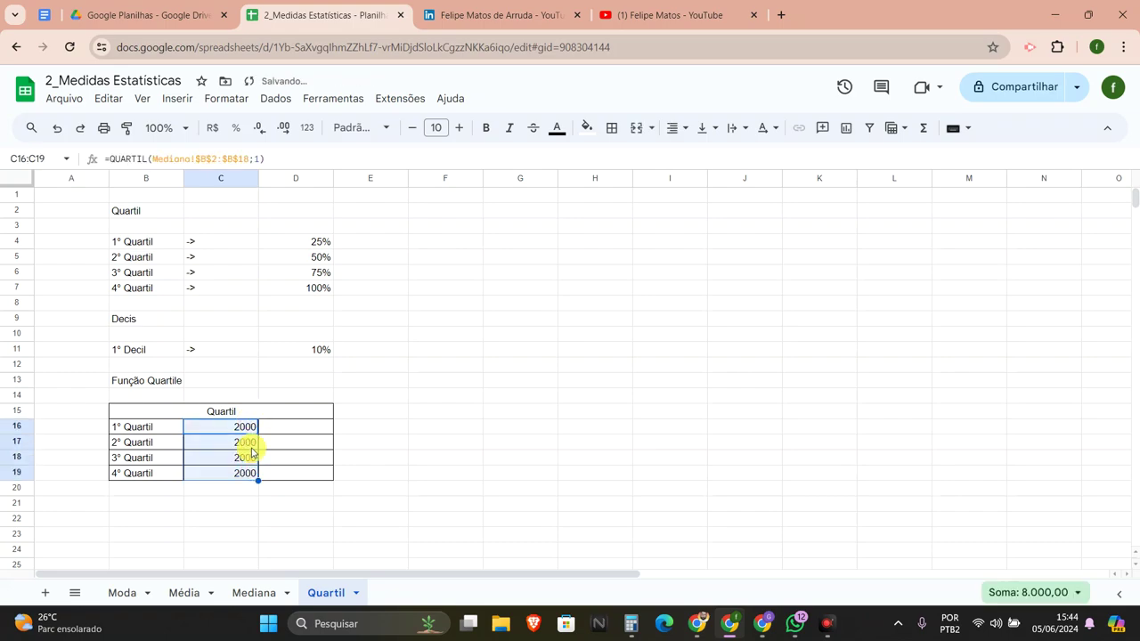
# - Change the quartile arguments in C17:C19 to 2, 3 and 4, giving 4000, 7540 and 100000
pyautogui.click(254, 445)
pyautogui.click(261, 159)
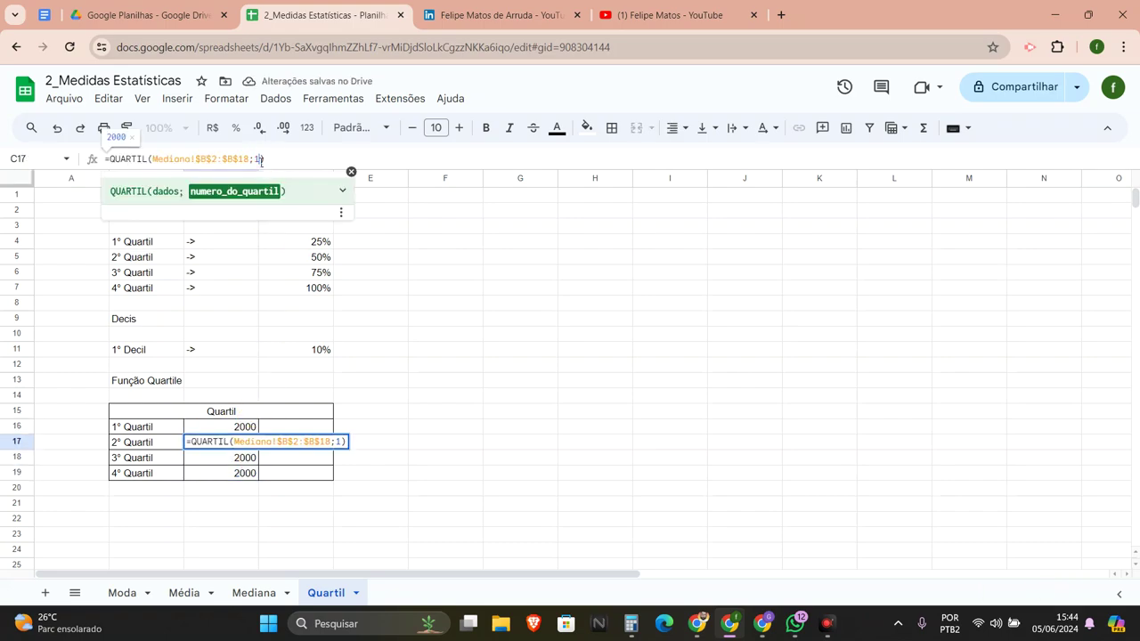
pyautogui.press('BackSpace')
pyautogui.write('2')
pyautogui.press('Return')
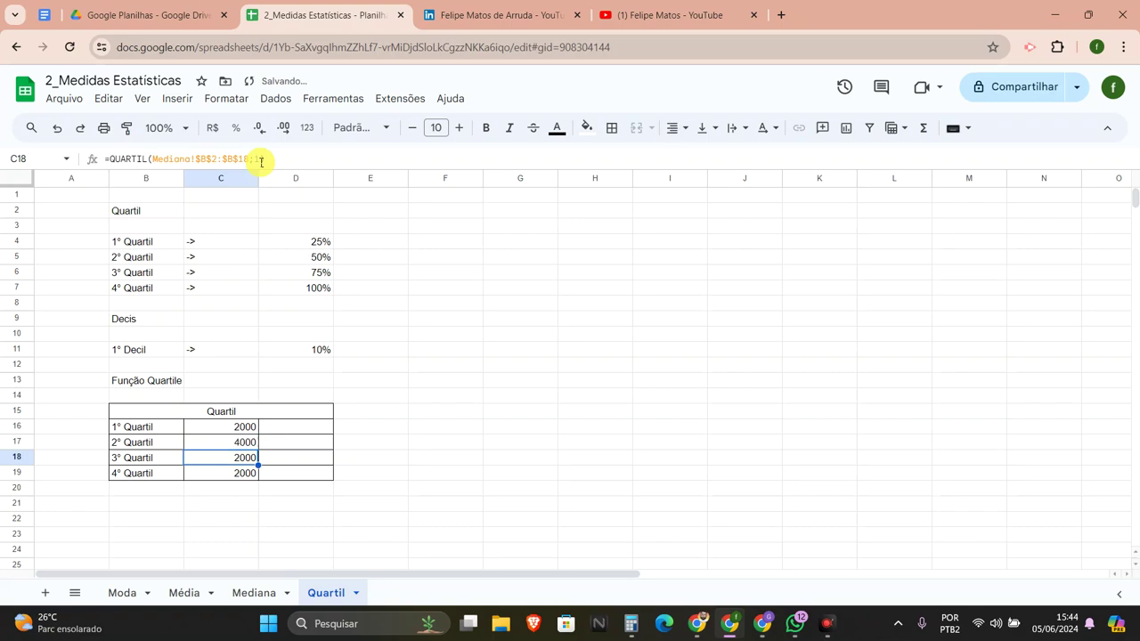
pyautogui.click(261, 158)
pyautogui.press('BackSpace')
pyautogui.write('3')
pyautogui.press('Return')
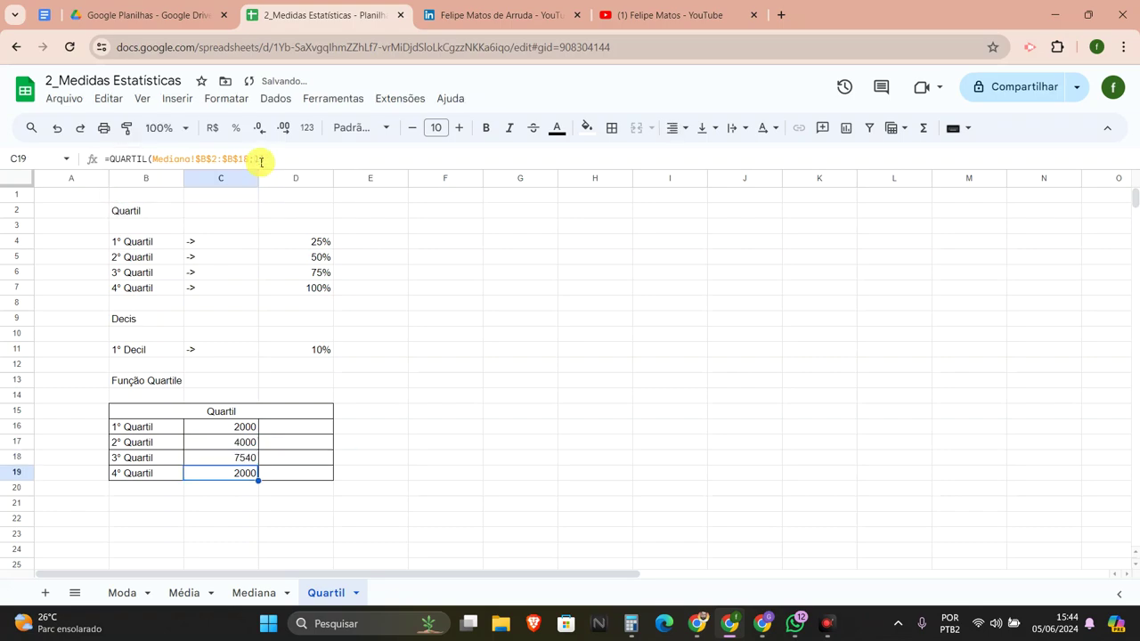
pyautogui.click(260, 159)
pyautogui.press('BackSpace')
pyautogui.write('4')
pyautogui.press('Return')
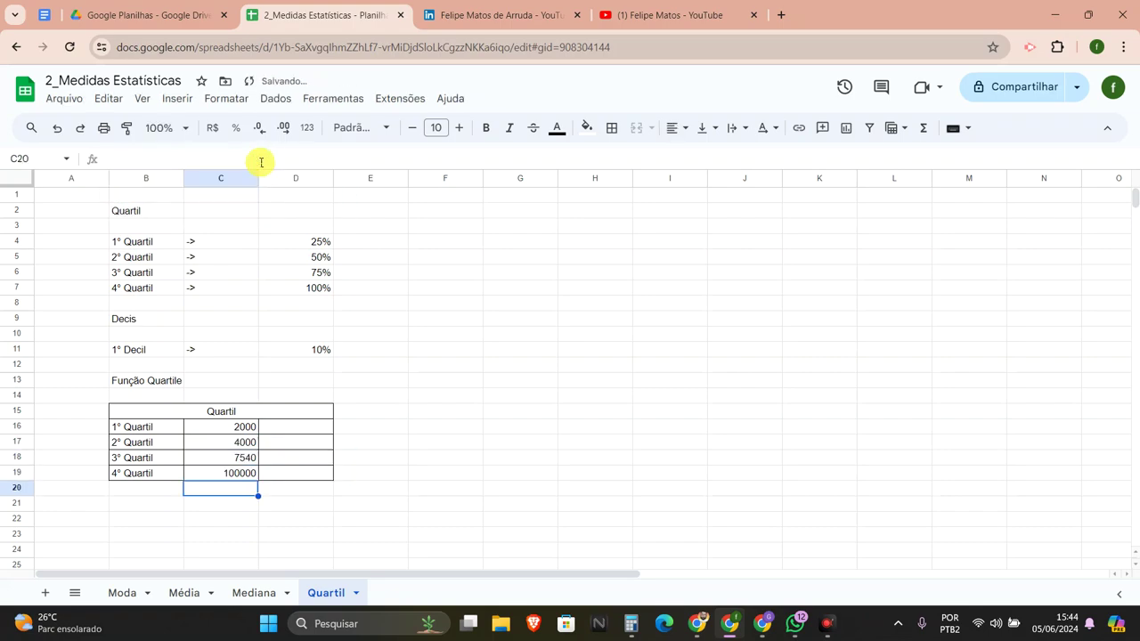
# - Begin labelling D16 as Renda 1
pyautogui.click(240, 473)
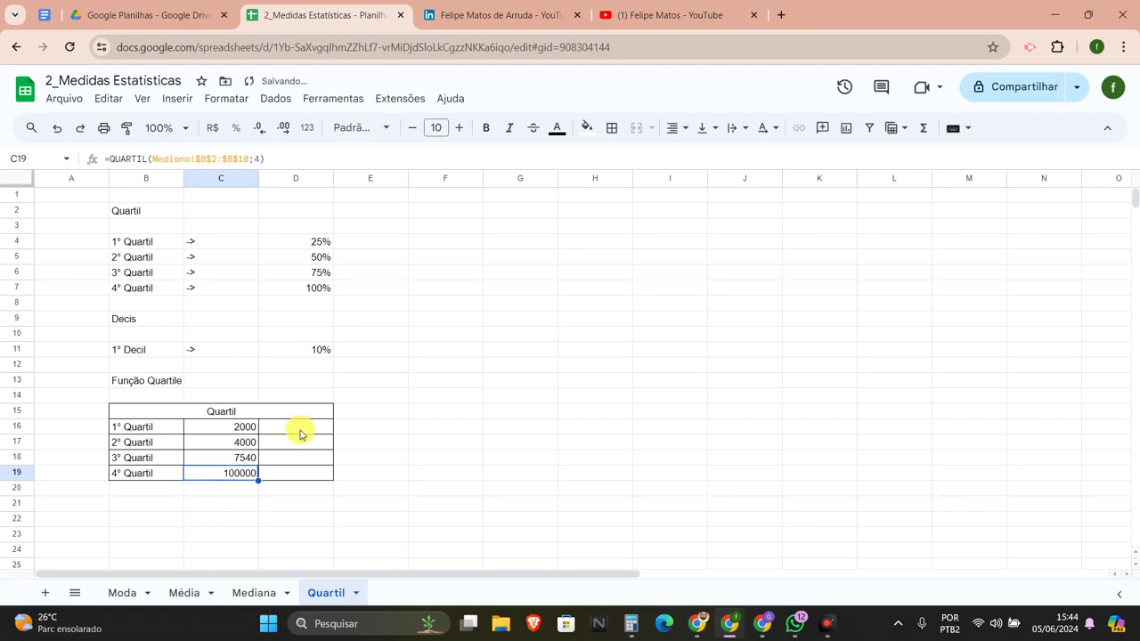
pyautogui.click(301, 431)
pyautogui.write('Renda 1')
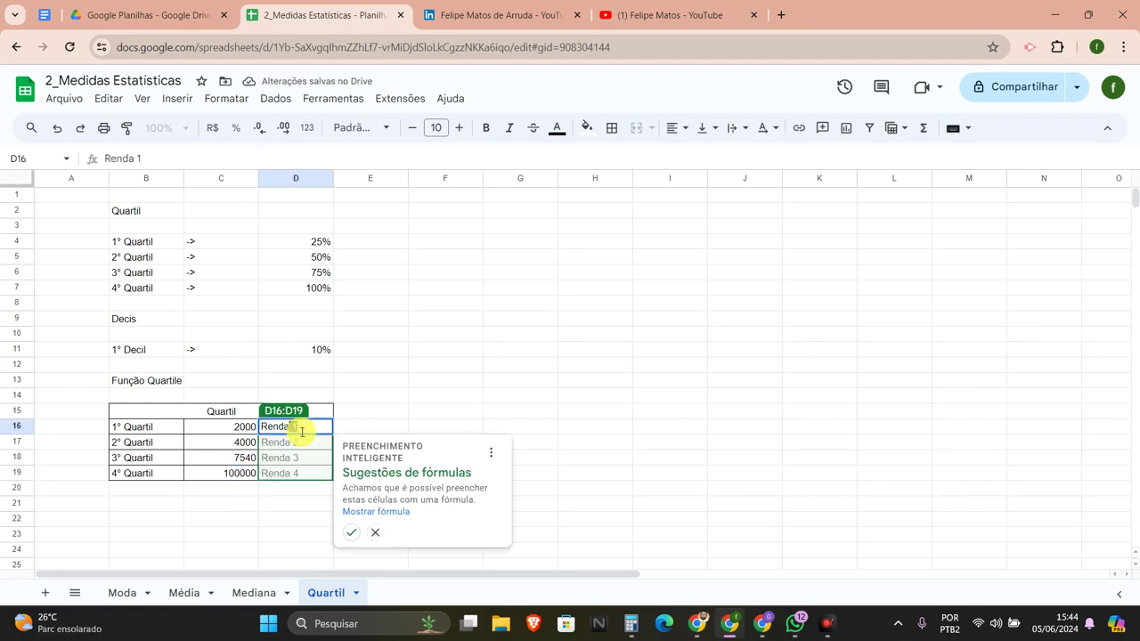
# - Accept the Renda 1–4 labels in D16:D19 and review each quartile value and label
pyautogui.click(350, 531)
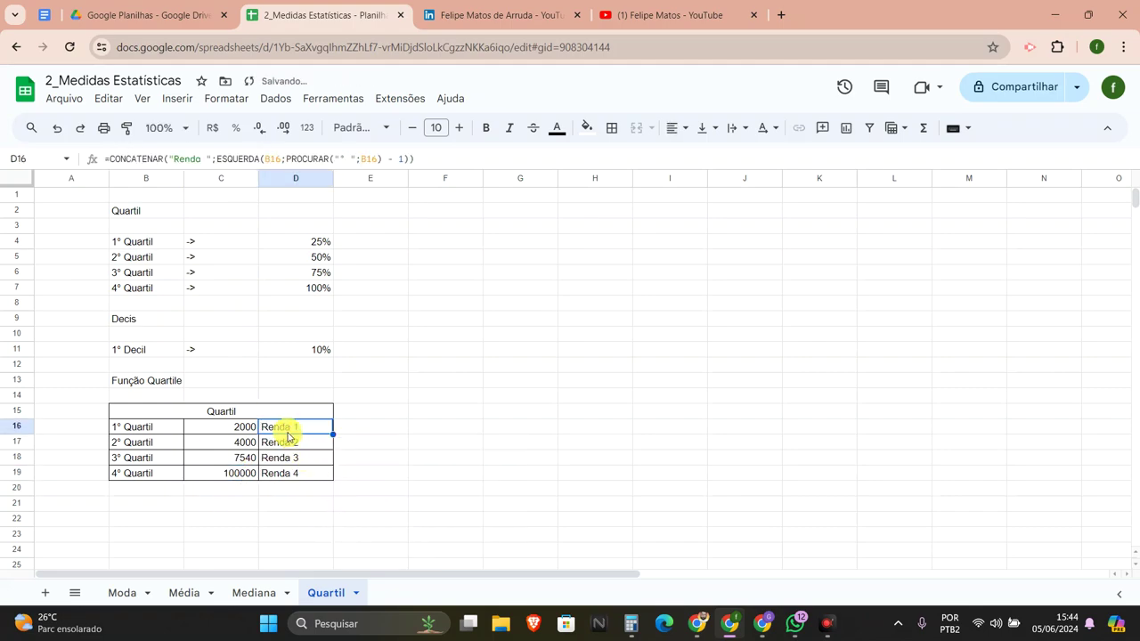
pyautogui.click(171, 434)
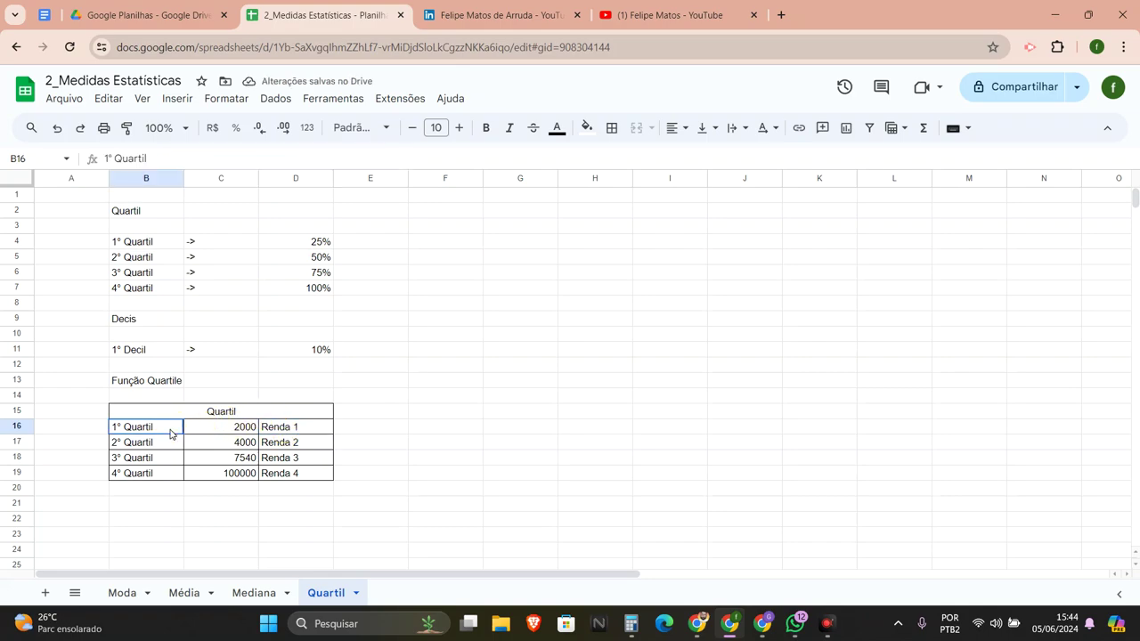
pyautogui.moveTo(180, 432); pyautogui.dragTo(214, 429)
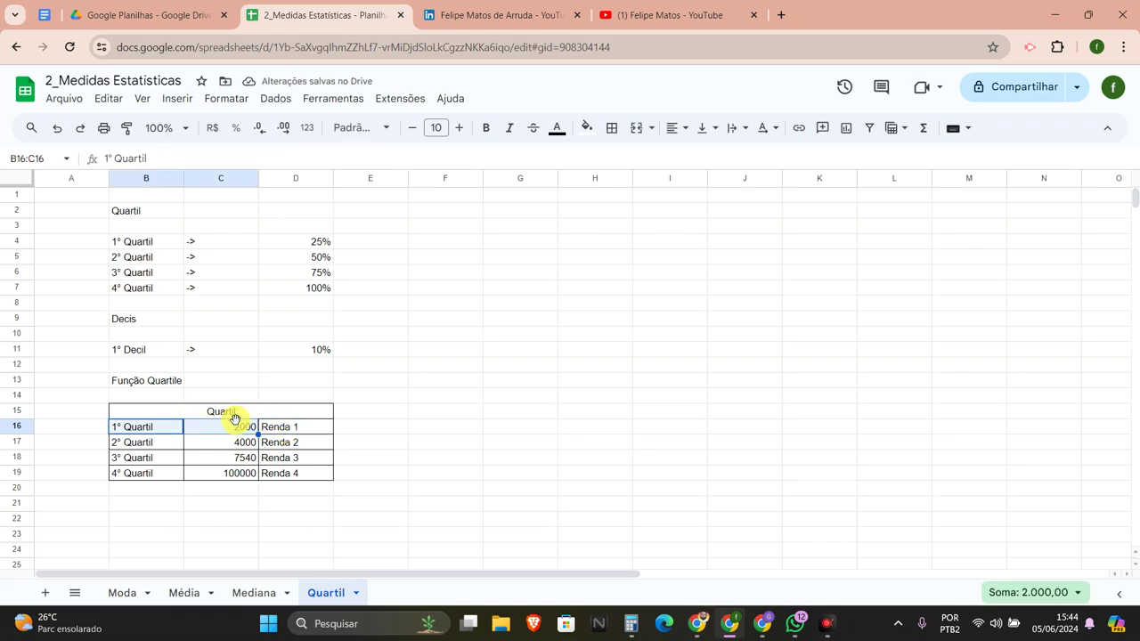
pyautogui.click(283, 426)
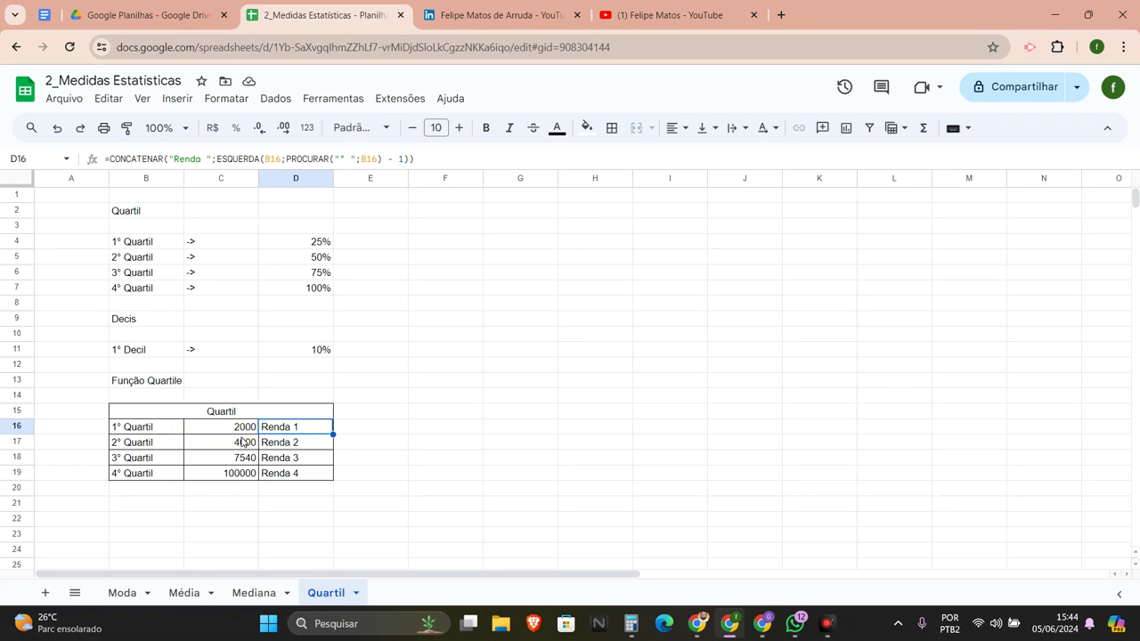
pyautogui.click(242, 441)
pyautogui.click(272, 441)
pyautogui.click(247, 458)
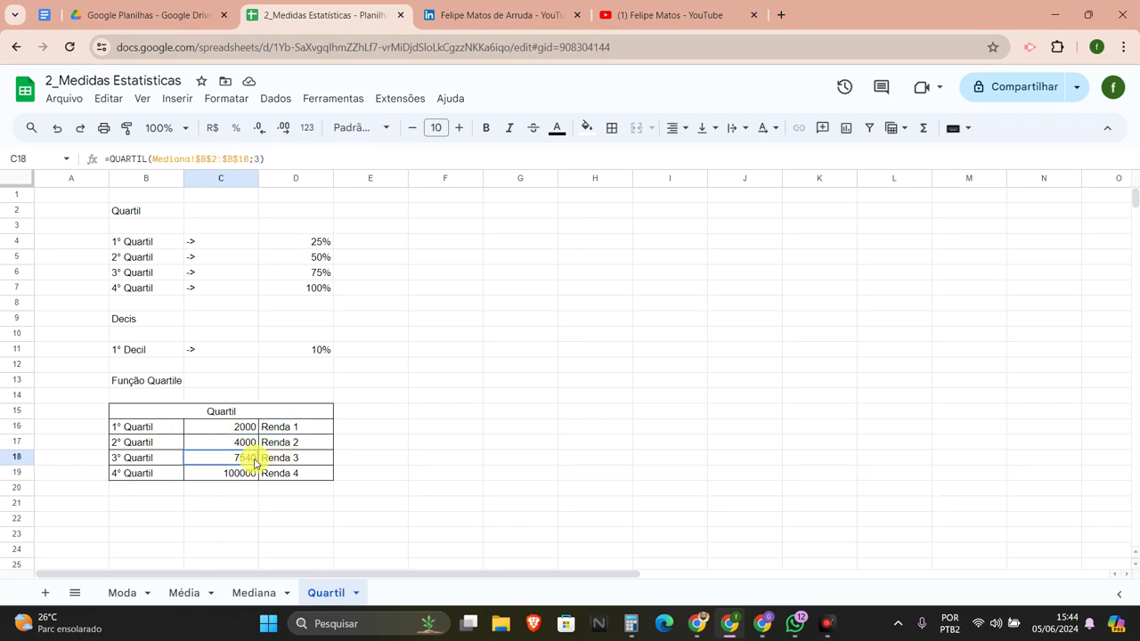
pyautogui.click(267, 459)
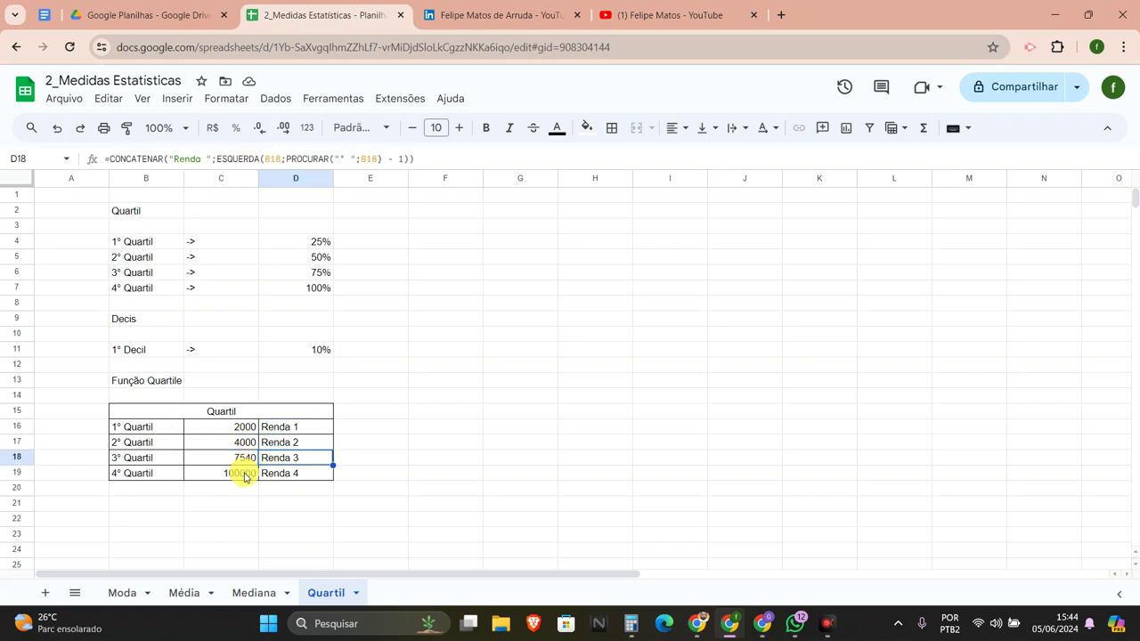
pyautogui.click(245, 475)
pyautogui.click(276, 477)
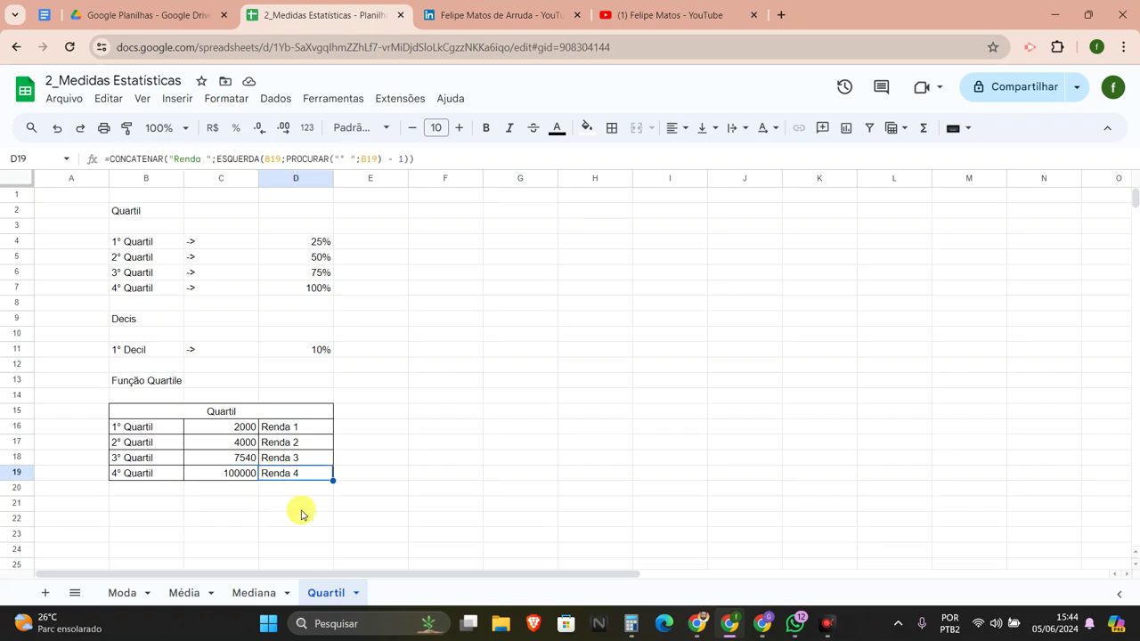
# - Fill C2:C6 on Mediana with Renda 1, undoing an unwanted Renda 2–5 series
pyautogui.click(276, 435)
pyautogui.click(279, 598)
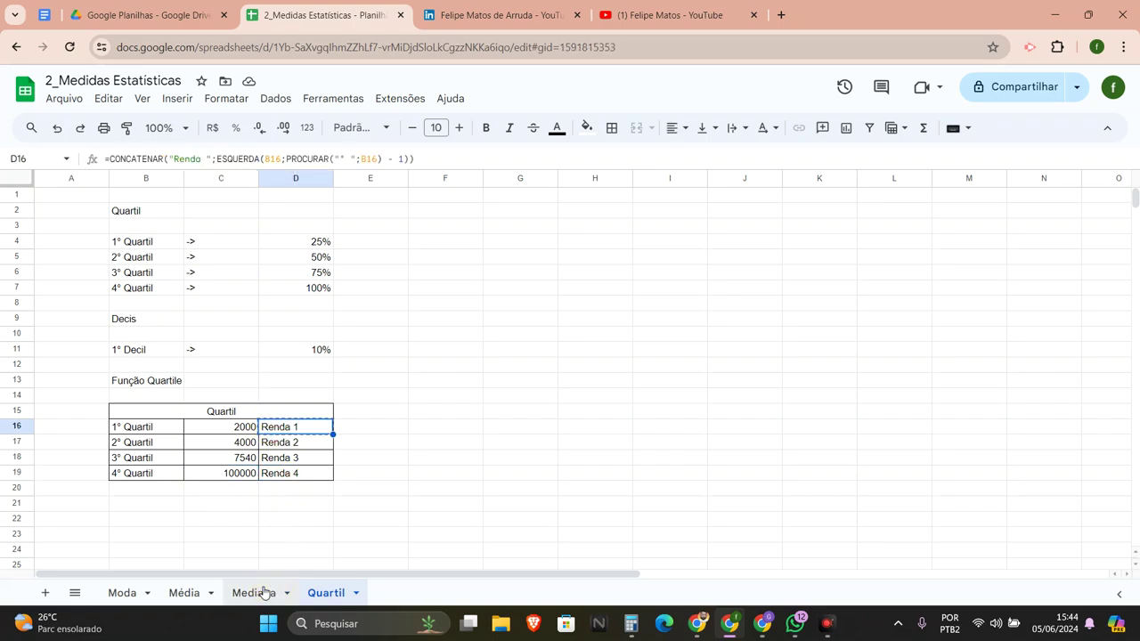
pyautogui.click(230, 215)
pyautogui.hotkey('ctrl', 'v')
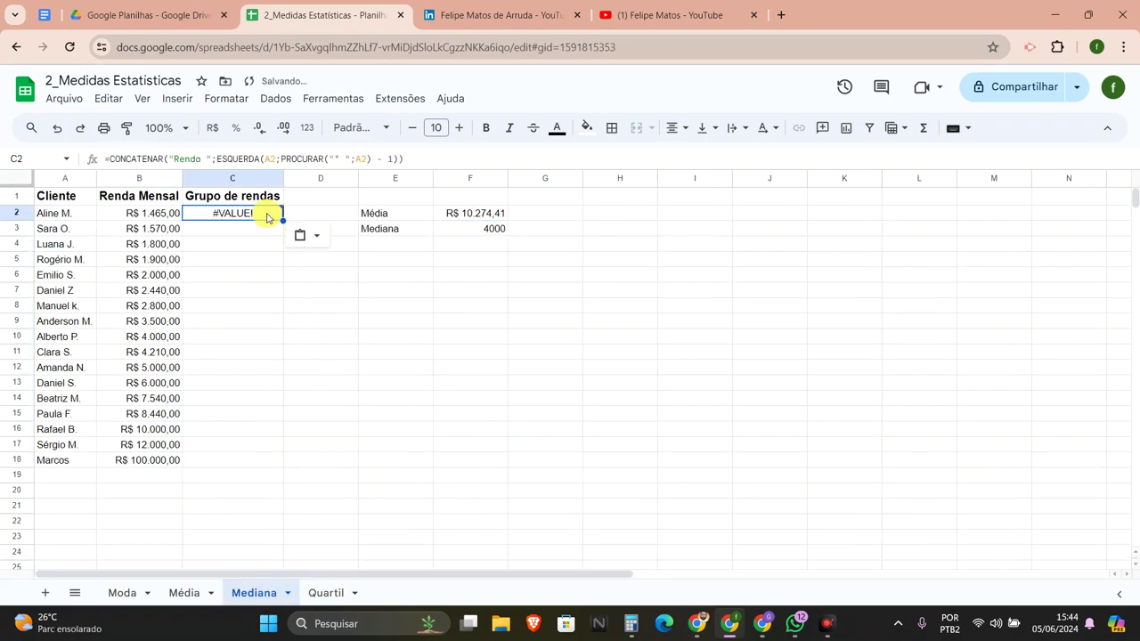
pyautogui.write('Renda 1')
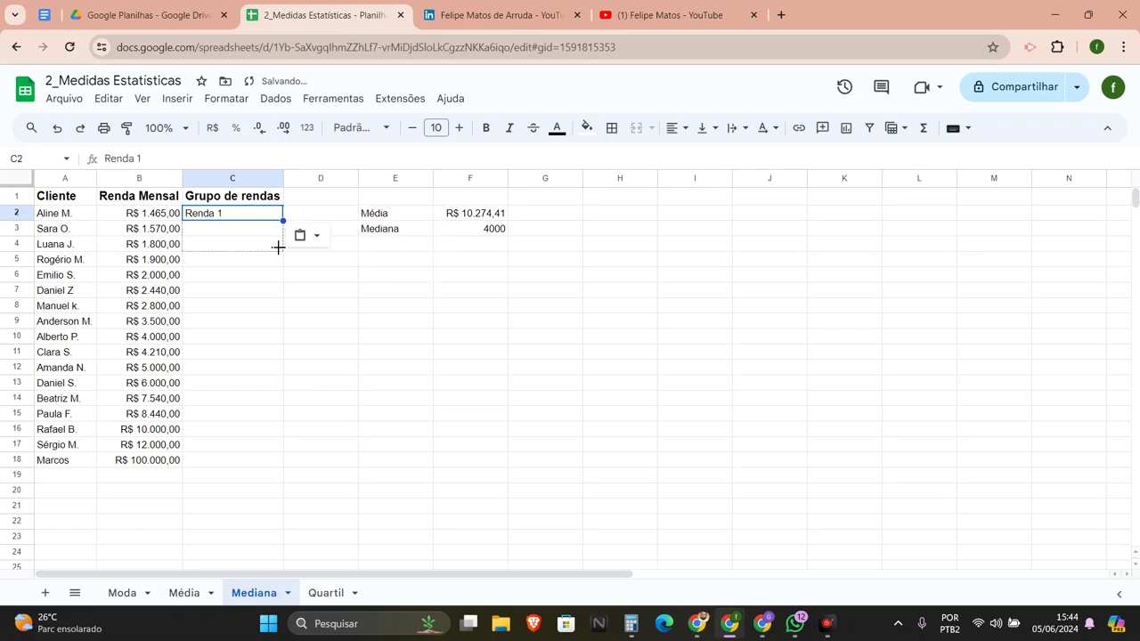
pyautogui.moveTo(272, 290); pyautogui.dragTo(267, 275)
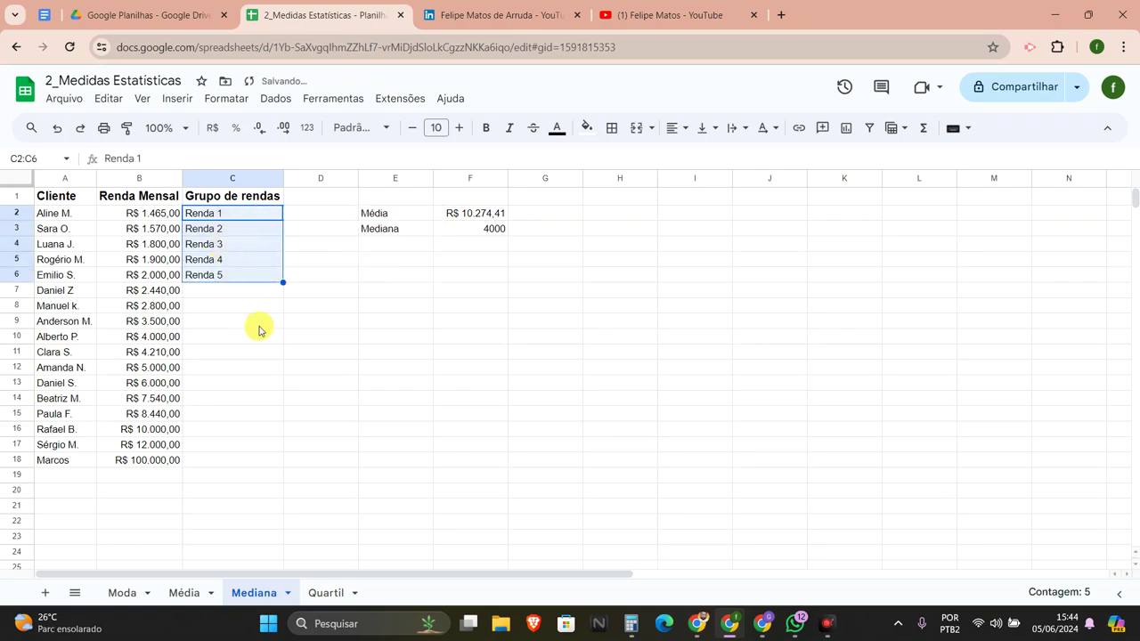
pyautogui.click(234, 228)
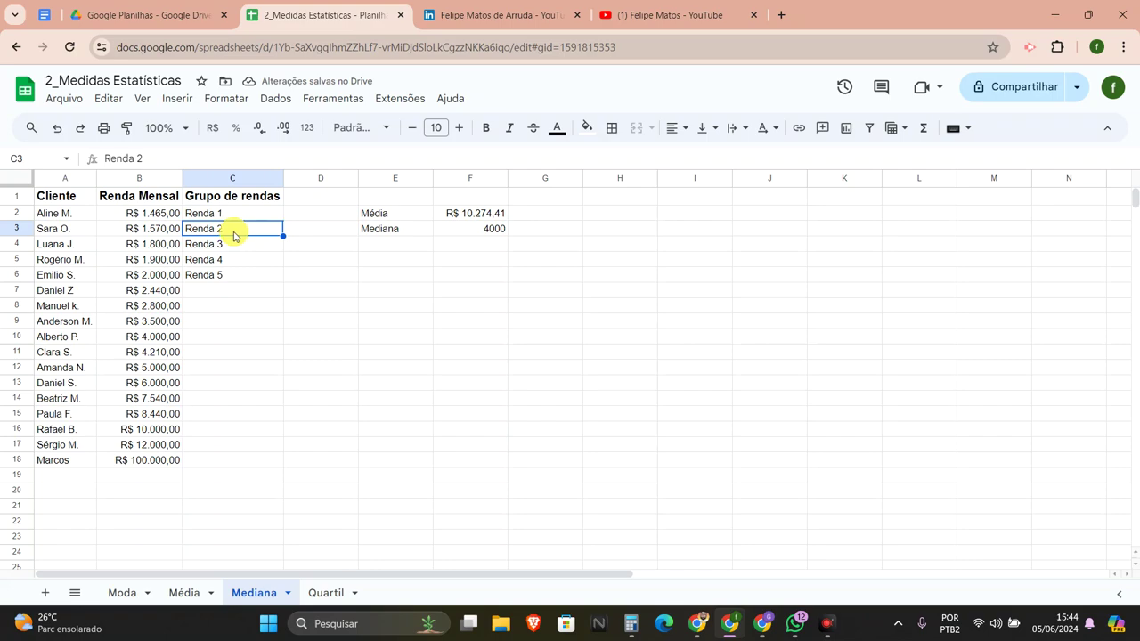
pyautogui.hotkey('ctrl', 'z')
pyautogui.moveTo(234, 224); pyautogui.dragTo(236, 275)
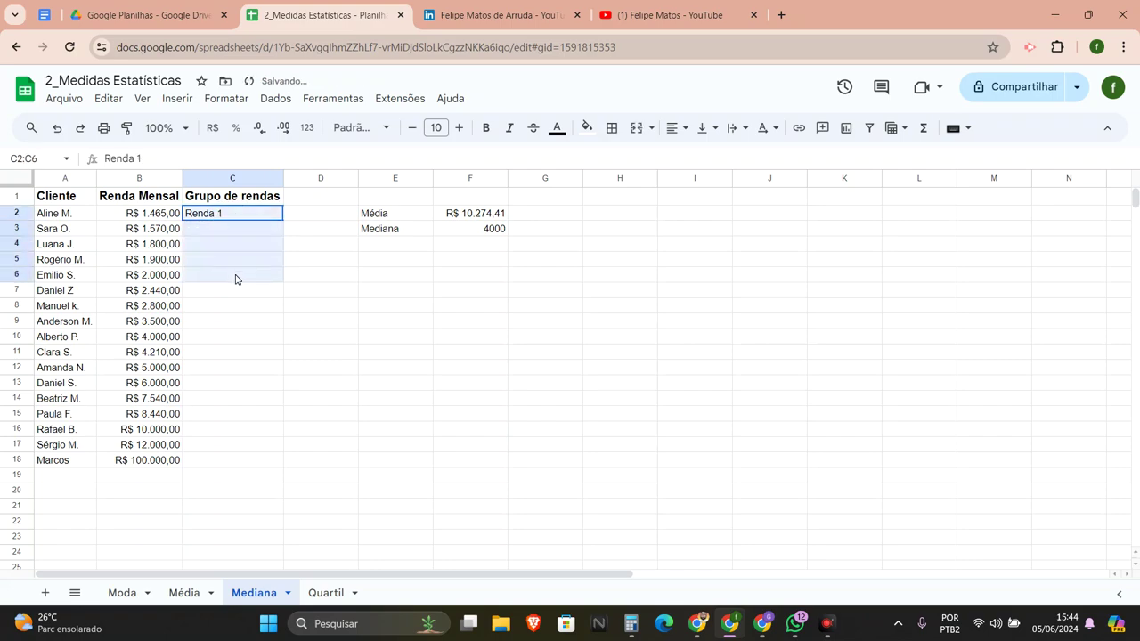
pyautogui.click(237, 221)
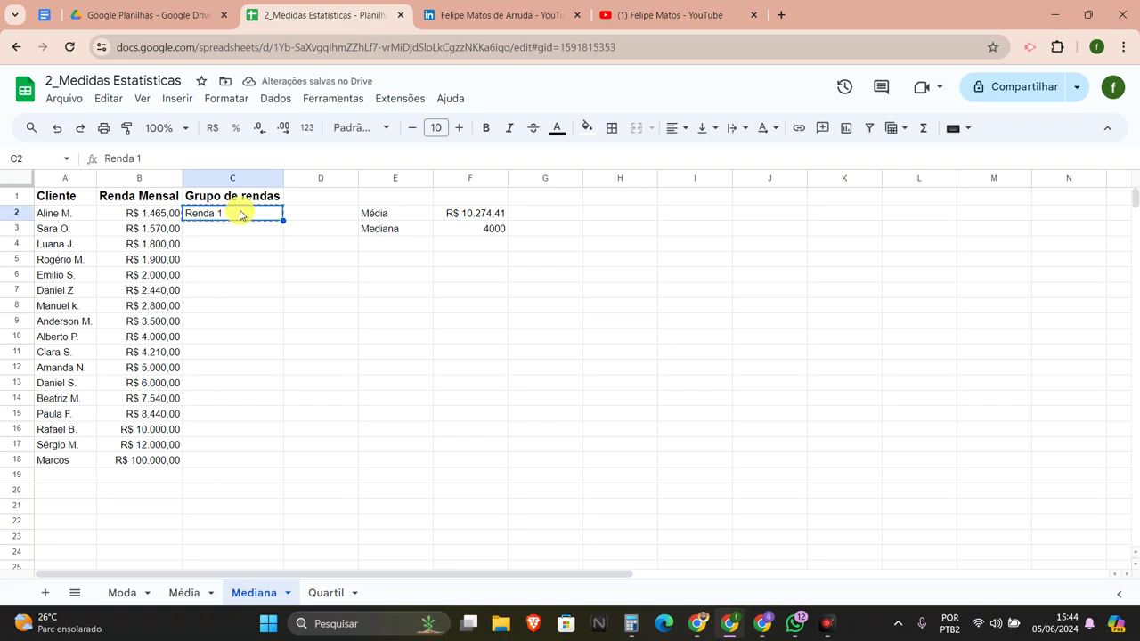
pyautogui.moveTo(239, 214); pyautogui.dragTo(233, 275)
pyautogui.write('Renda 1')
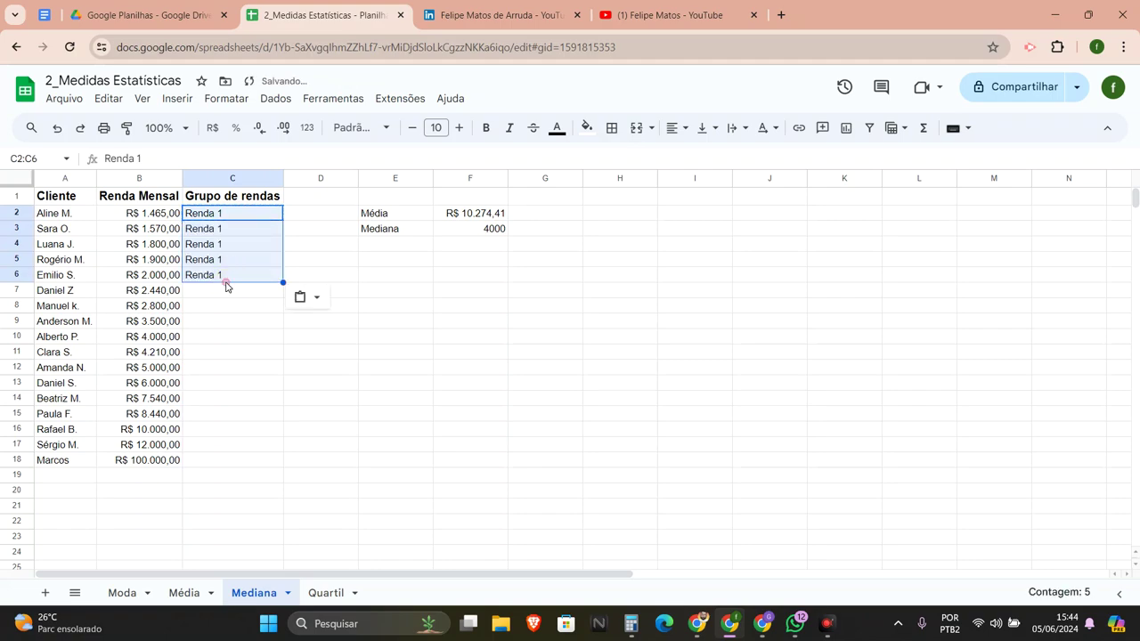
# - Copy the Renda 2 label from Quartil and paste it as plain text into C7:C10
pyautogui.click(223, 291)
pyautogui.click(326, 592)
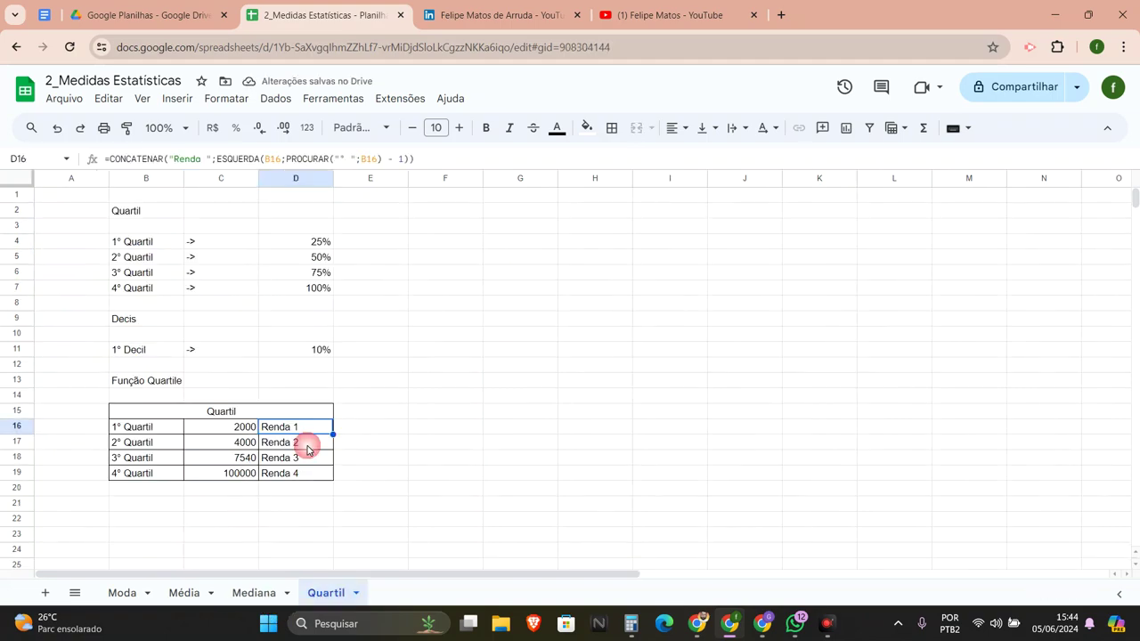
pyautogui.click(288, 445)
pyautogui.click(260, 592)
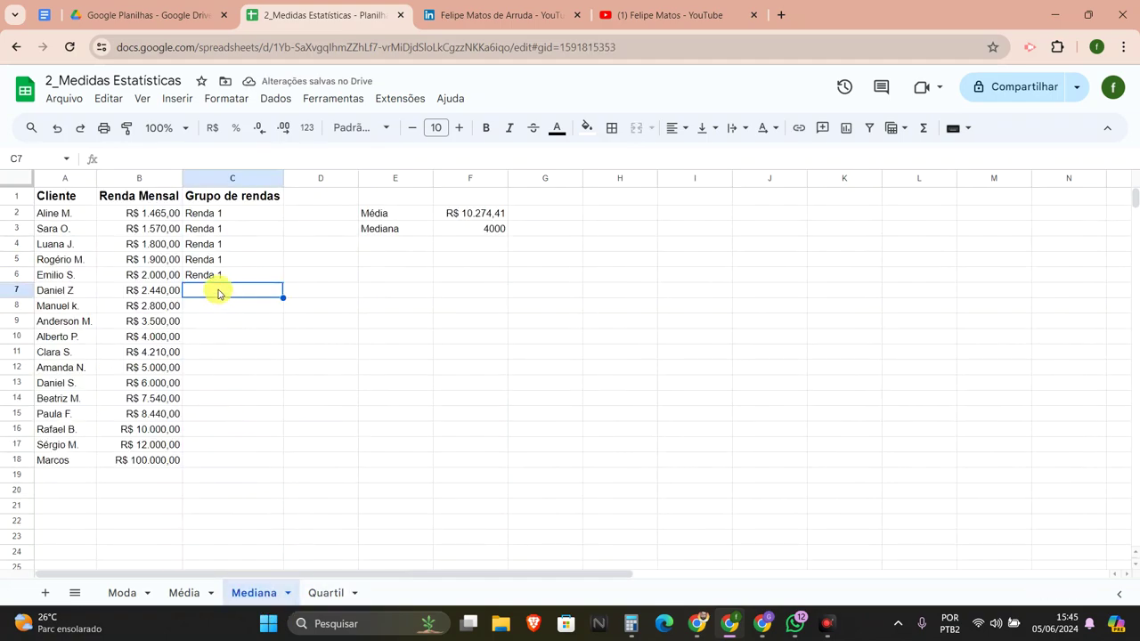
pyautogui.click(326, 592)
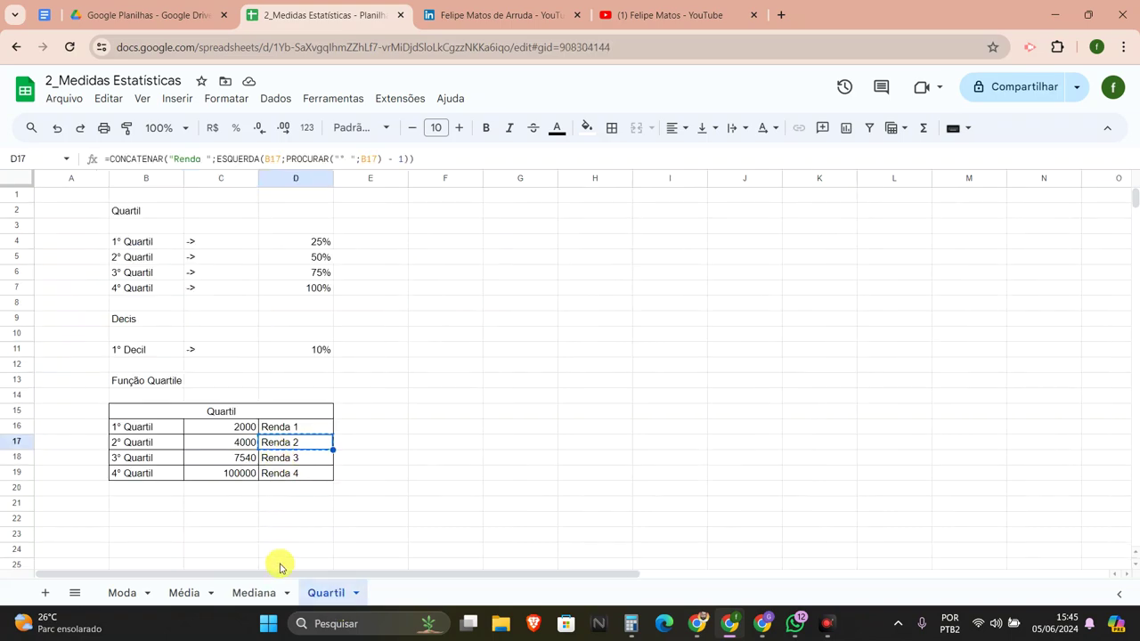
pyautogui.click(254, 592)
pyautogui.moveTo(211, 350); pyautogui.dragTo(211, 338)
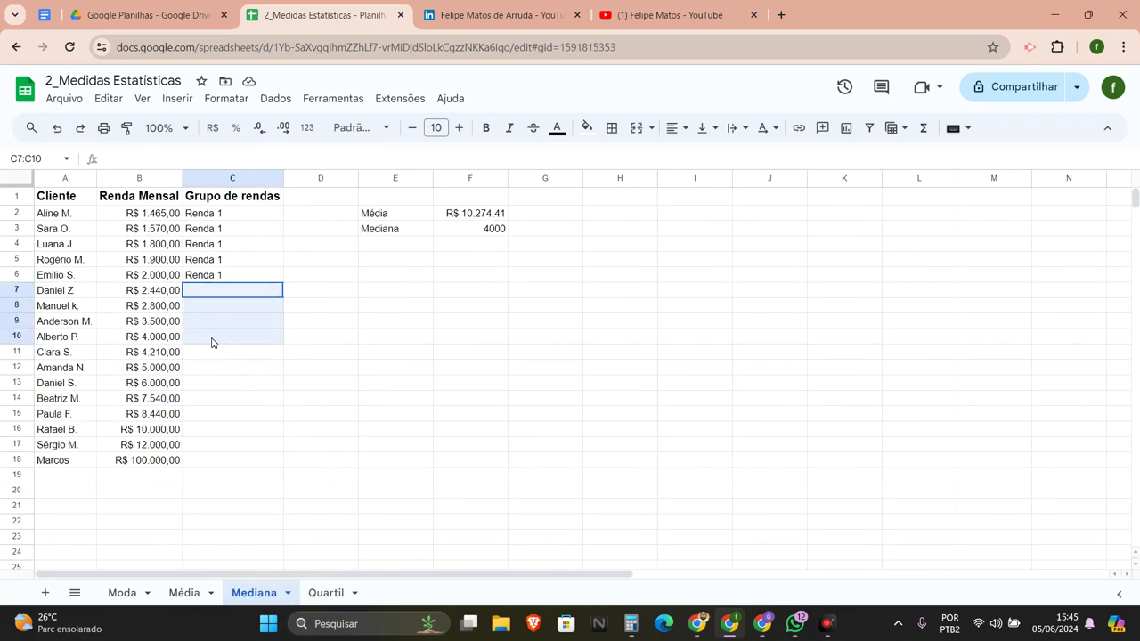
pyautogui.hotkey('ctrl', 'v')
pyautogui.hotkey('ctrl', 'z')
pyautogui.write('Renda 2 Renda 2 Renda 2 Renda 2')
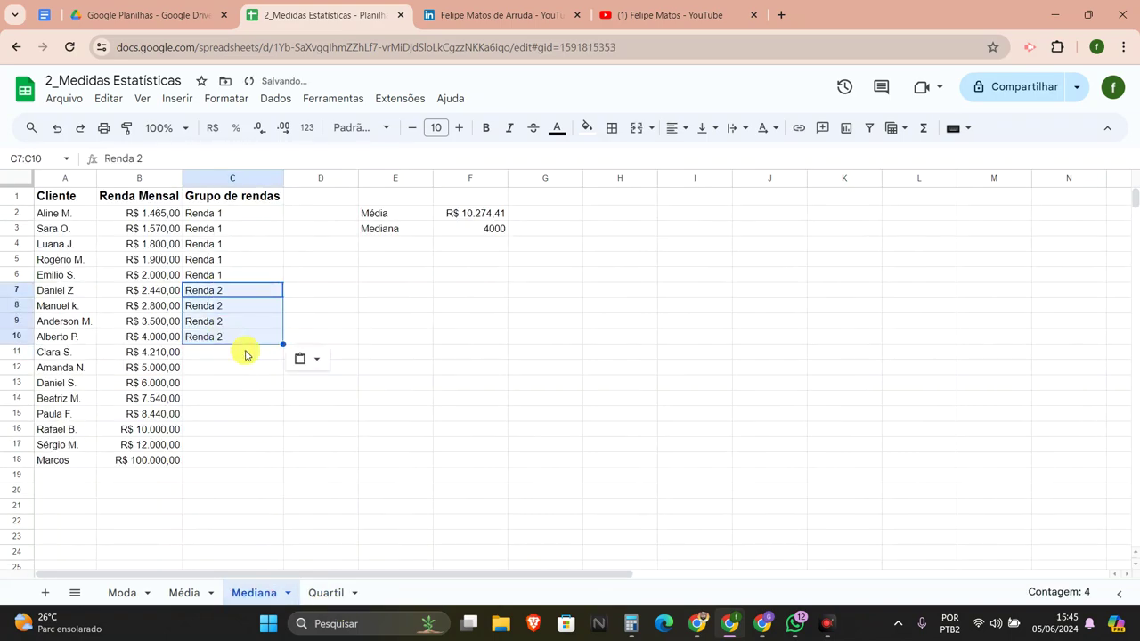
# - Paste Renda 3 into C11:C14 and Renda 4 into C15:C18
pyautogui.click(323, 593)
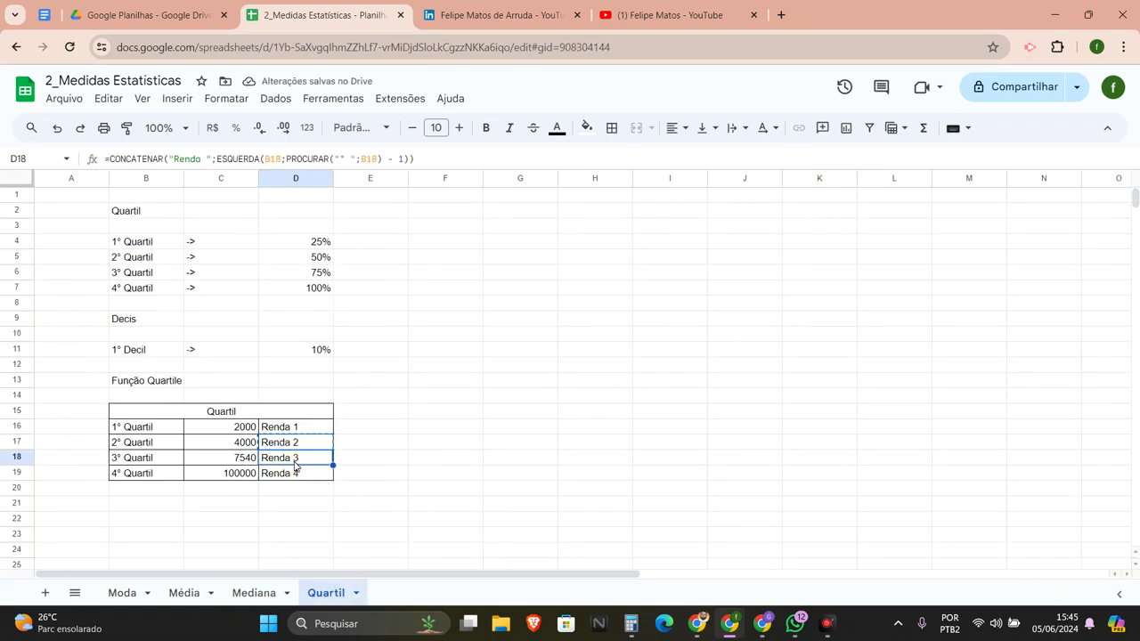
pyautogui.click(242, 601)
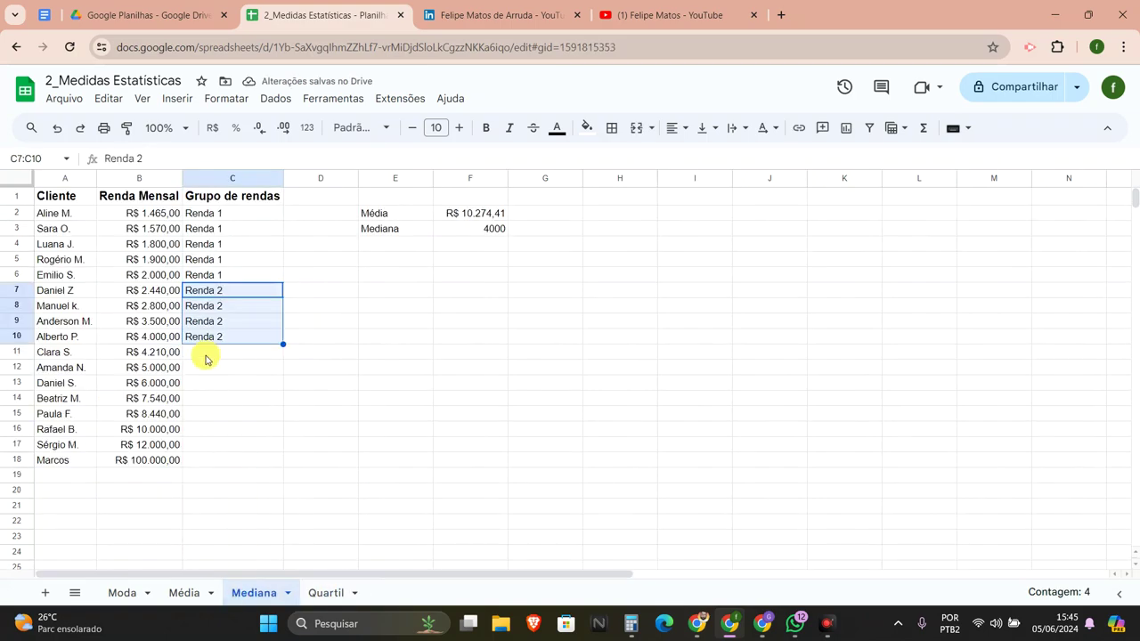
pyautogui.moveTo(206, 358); pyautogui.dragTo(205, 401)
pyautogui.write('Renda 3 Renda 3 Renda 3 Renda 3')
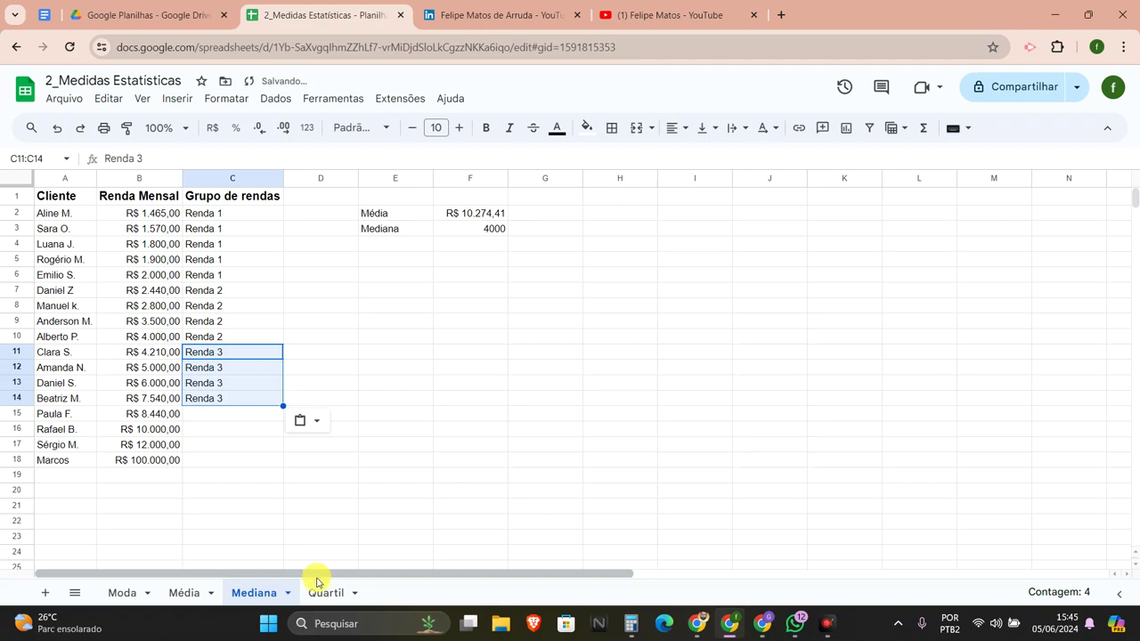
pyautogui.click(326, 592)
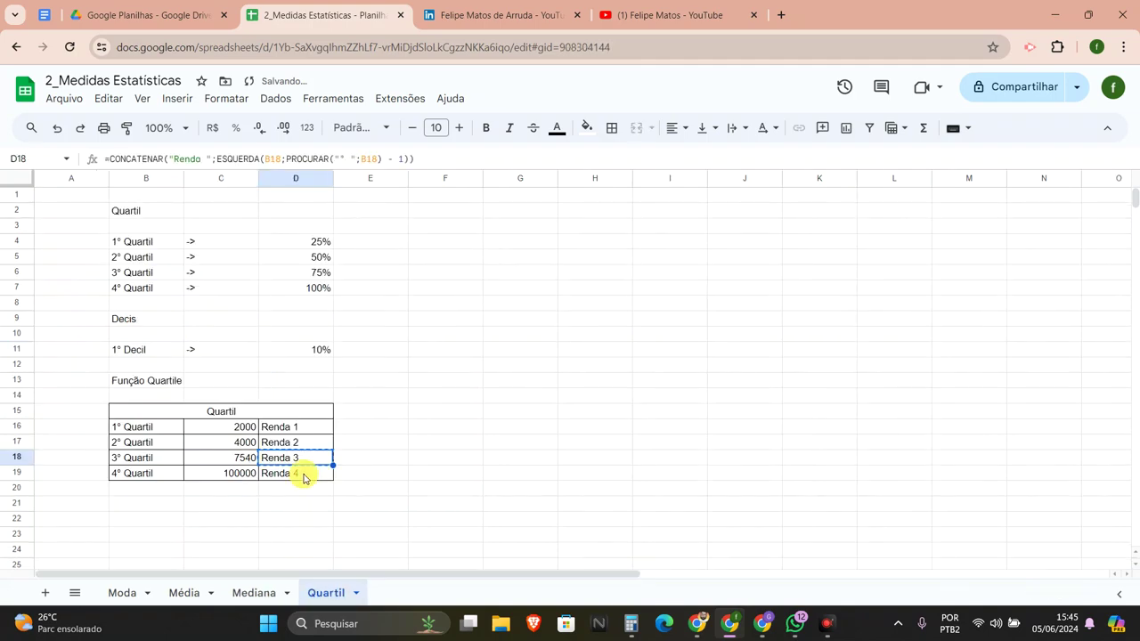
pyautogui.click(254, 592)
pyautogui.moveTo(223, 414); pyautogui.dragTo(226, 460)
pyautogui.write('Renda 4 Renda 4 Renda 4 Renda 4')
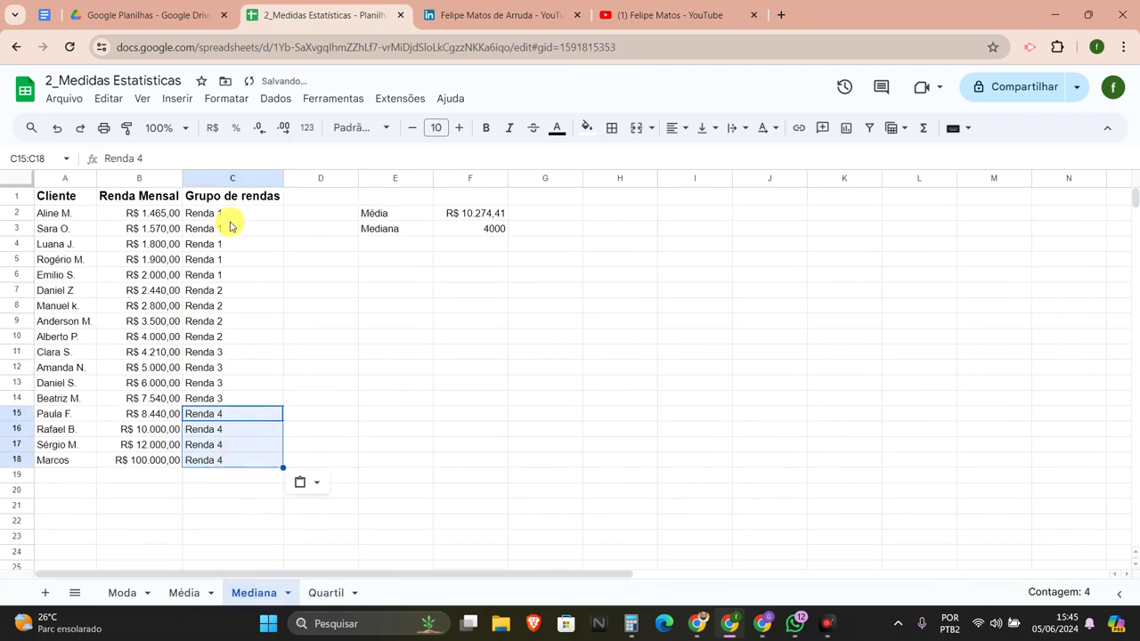
pyautogui.moveTo(79, 213); pyautogui.dragTo(220, 265)
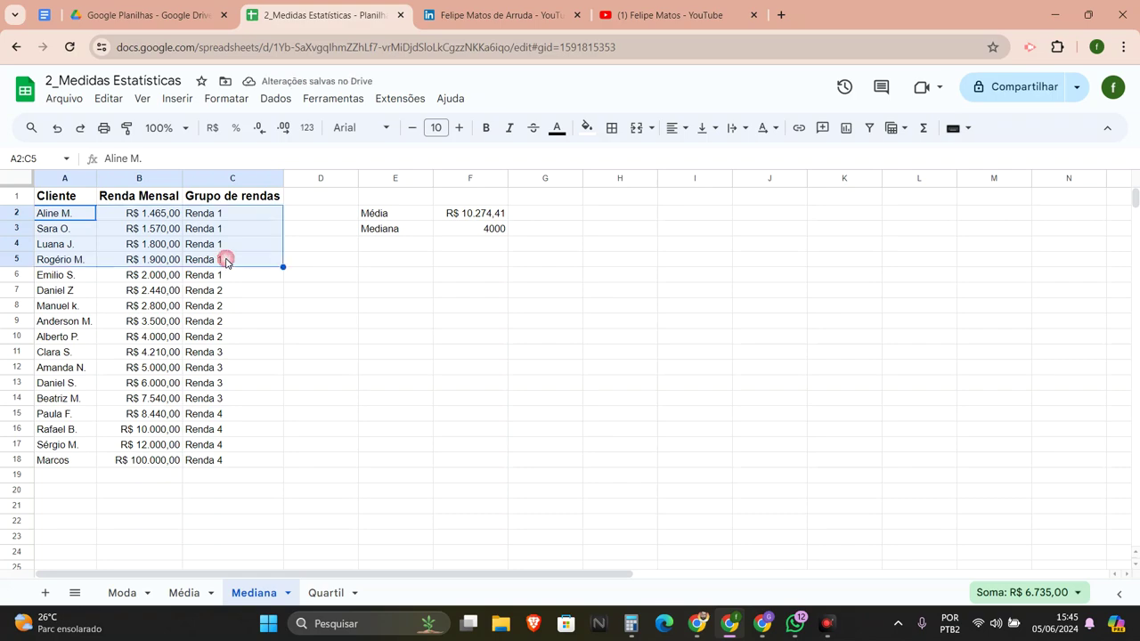
# - Shade the Renda 1 rows (A2 onward) light teal and the Renda 2 rows A7:C10 light blue
pyautogui.click(82, 213)
pyautogui.keyDown('shift'); pyautogui.click(263, 274); pyautogui.keyUp('shift')
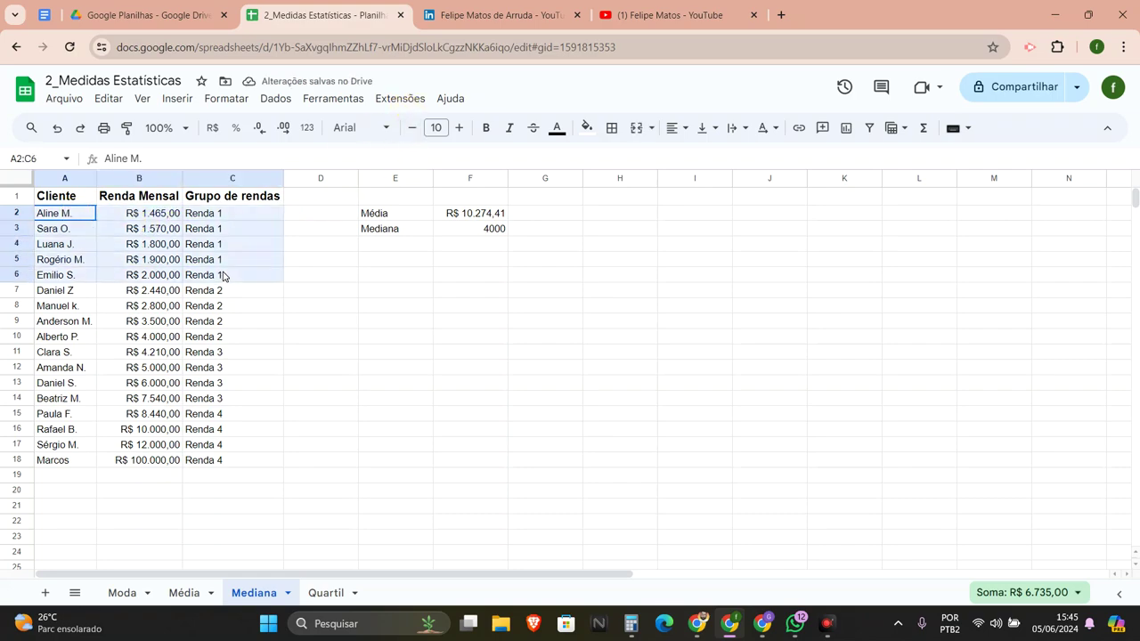
pyautogui.click(587, 127)
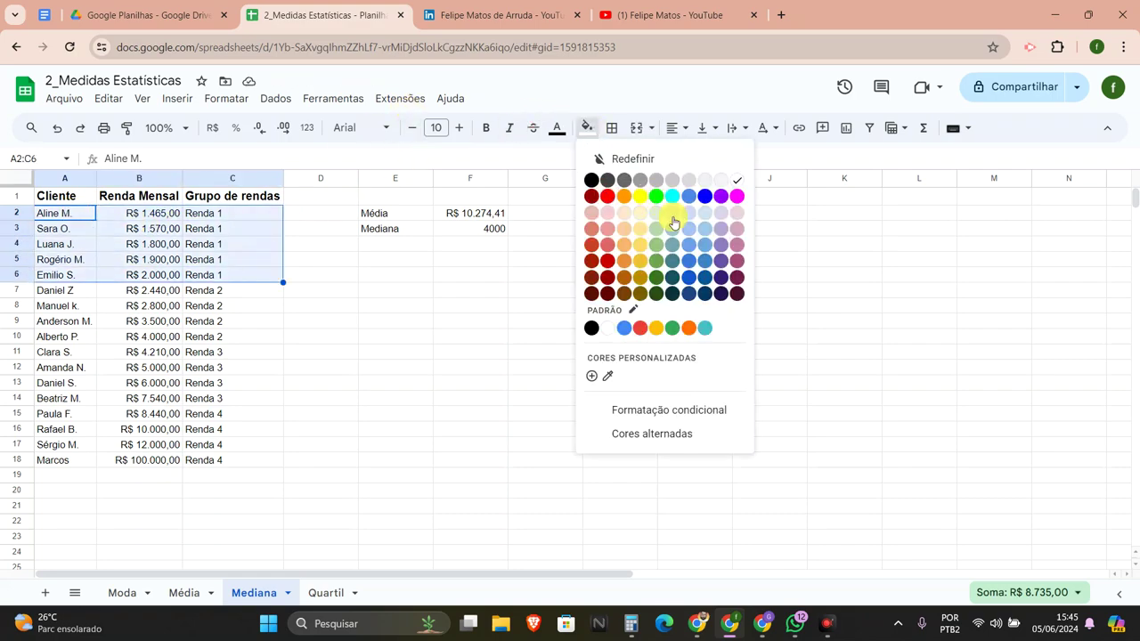
pyautogui.click(672, 227)
pyautogui.click(97, 290)
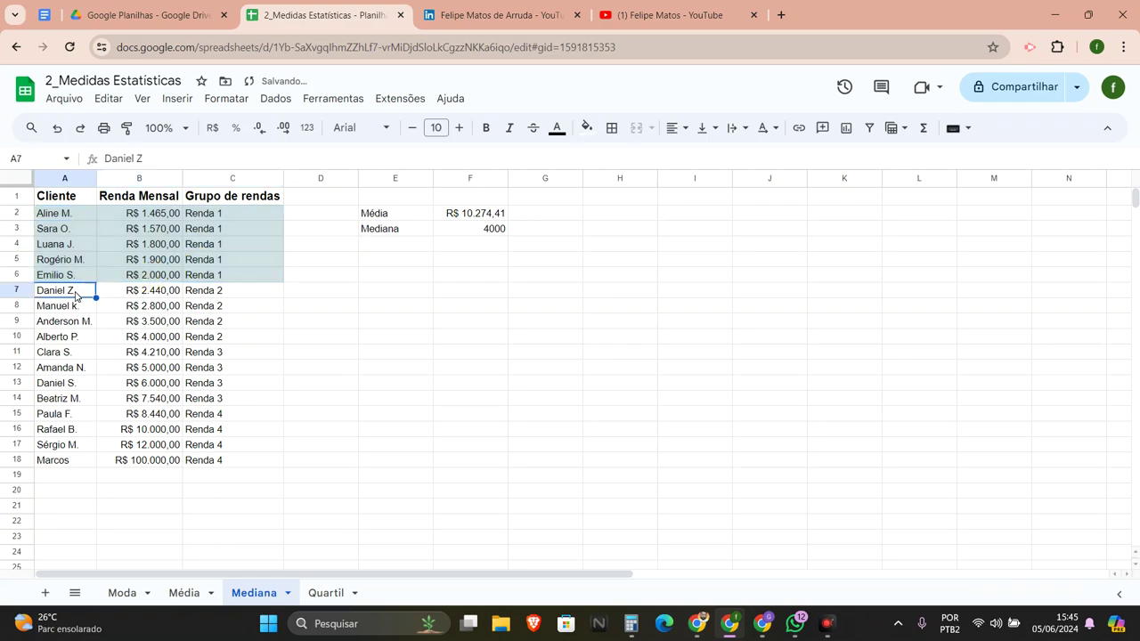
pyautogui.click(262, 246)
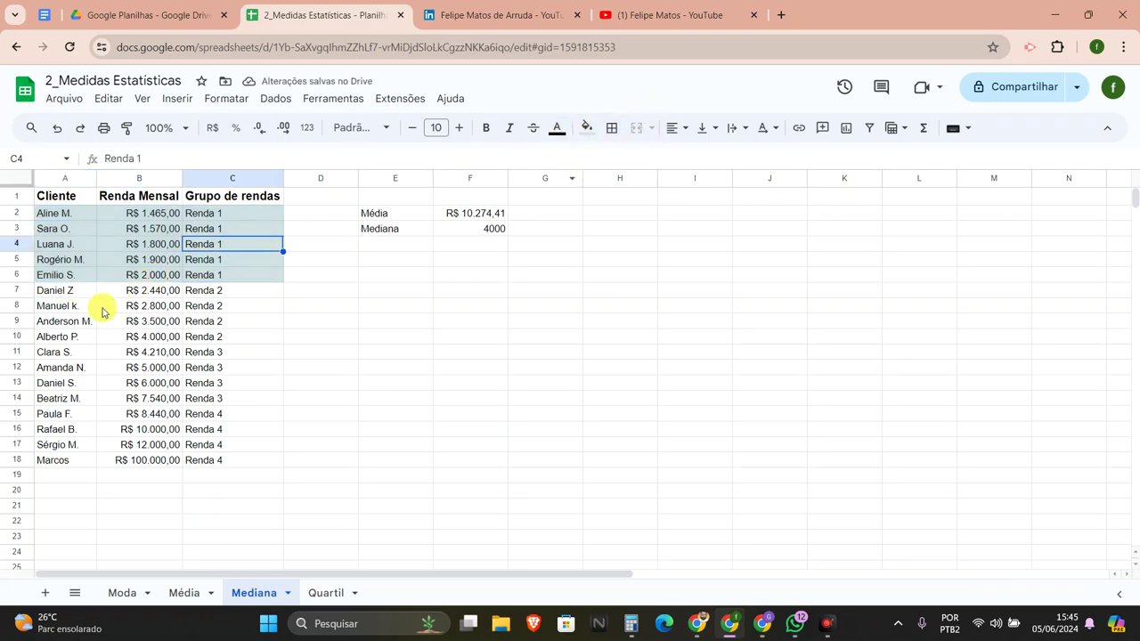
pyautogui.moveTo(77, 293); pyautogui.dragTo(232, 347)
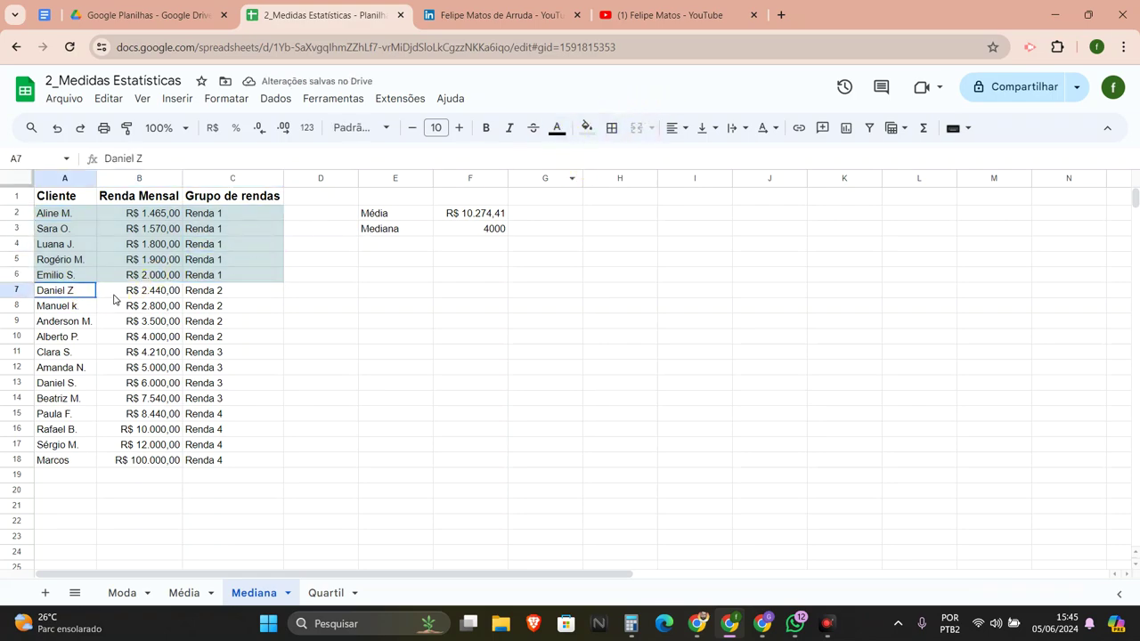
pyautogui.click(588, 127)
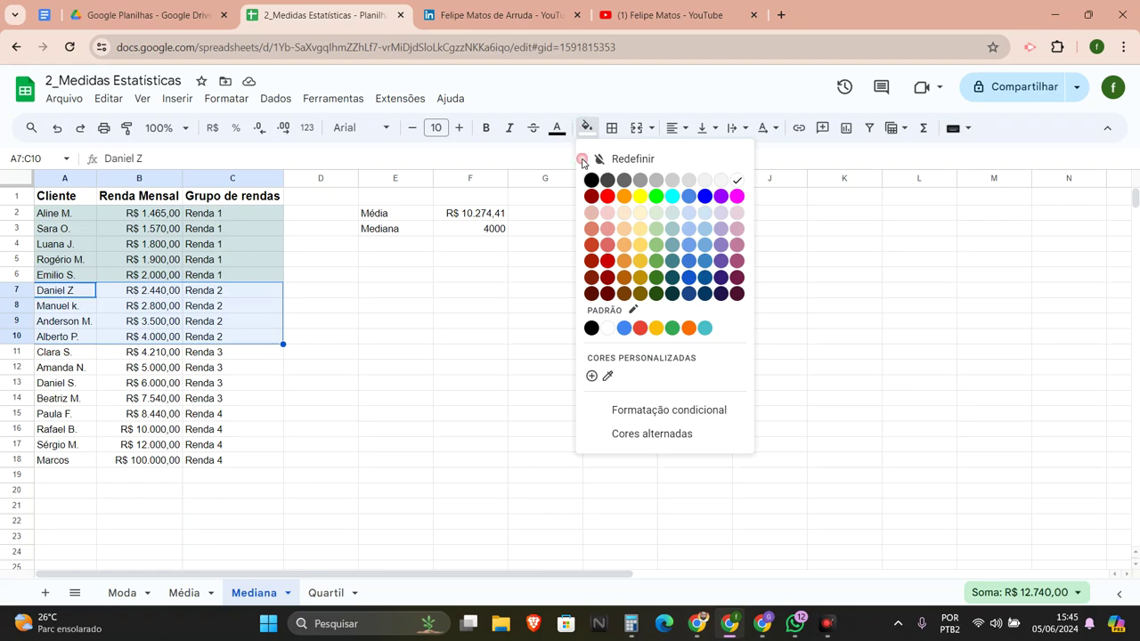
pyautogui.click(688, 232)
# - Shade the Renda 3 rows A11:C14 light purple and the Renda 4 rows light pink
pyautogui.click(99, 367)
pyautogui.click(76, 356)
pyautogui.moveTo(77, 356); pyautogui.dragTo(233, 398)
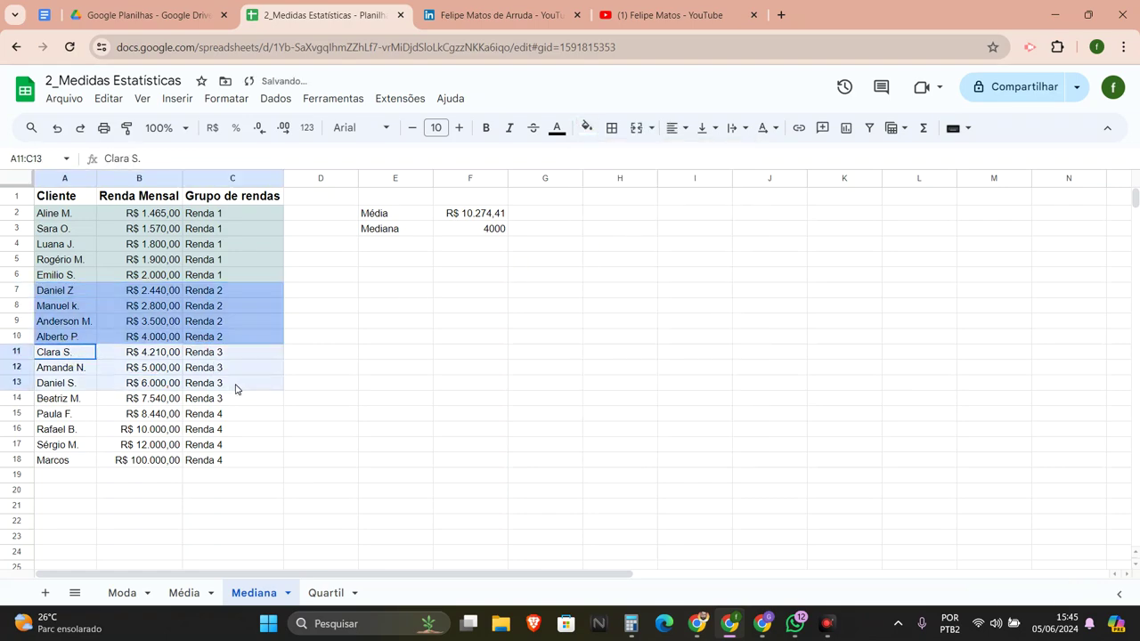
pyautogui.click(588, 127)
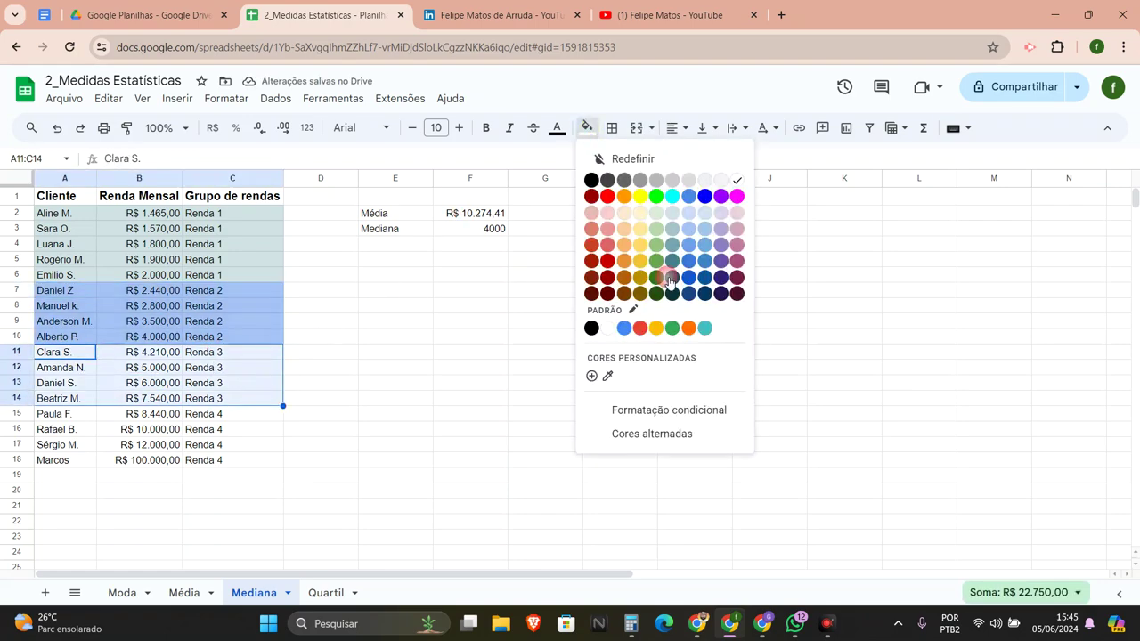
pyautogui.click(725, 224)
pyautogui.click(77, 445)
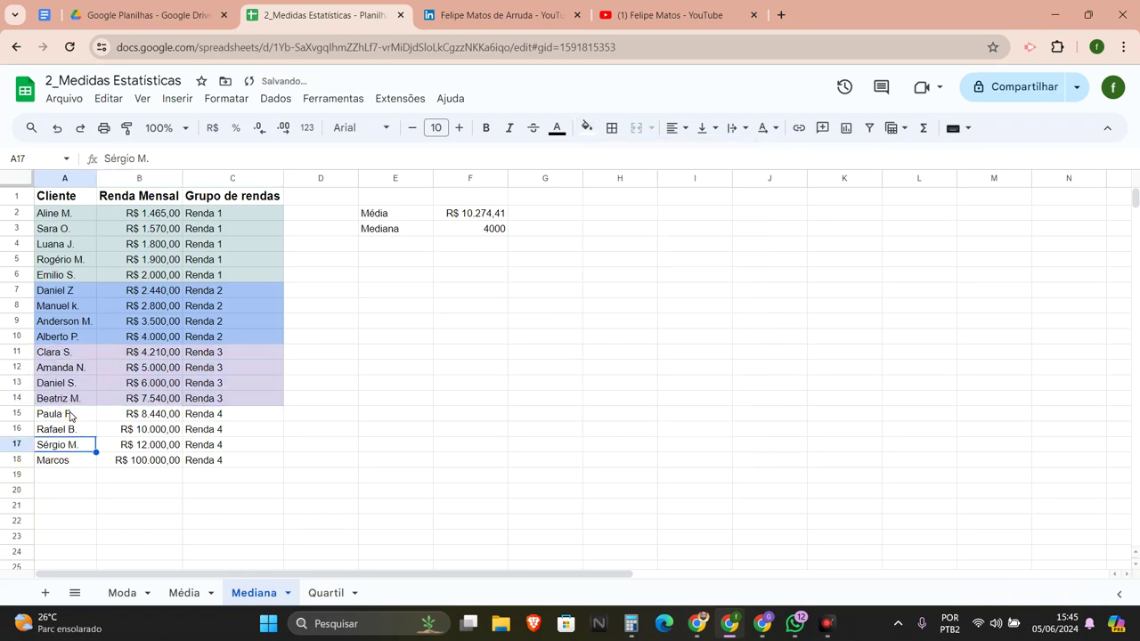
pyautogui.moveTo(71, 413); pyautogui.dragTo(223, 462)
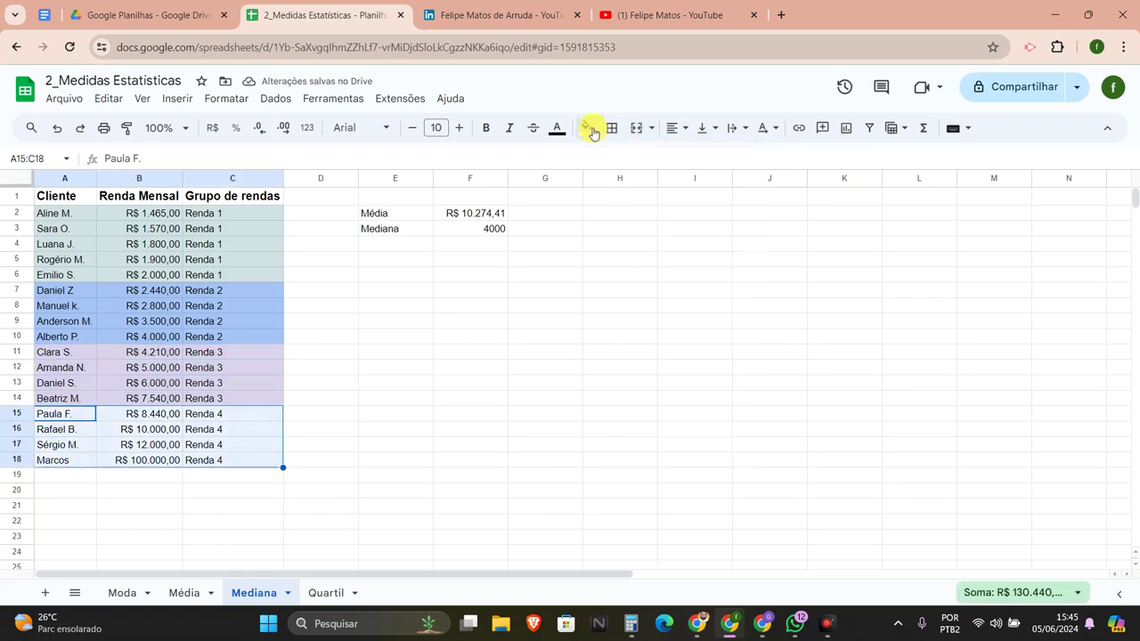
pyautogui.click(588, 127)
pyautogui.click(736, 229)
pyautogui.click(269, 456)
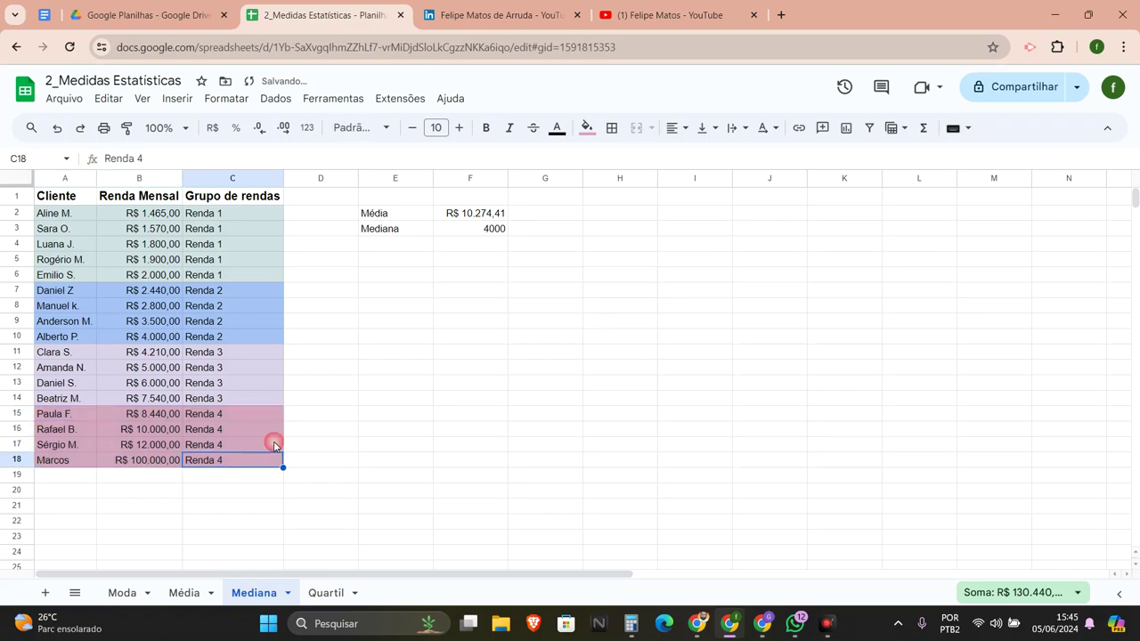
pyautogui.click(335, 450)
# - Review the shaded table A1:C18, ending on the Cliente header cell
pyautogui.moveTo(54, 198); pyautogui.dragTo(236, 459)
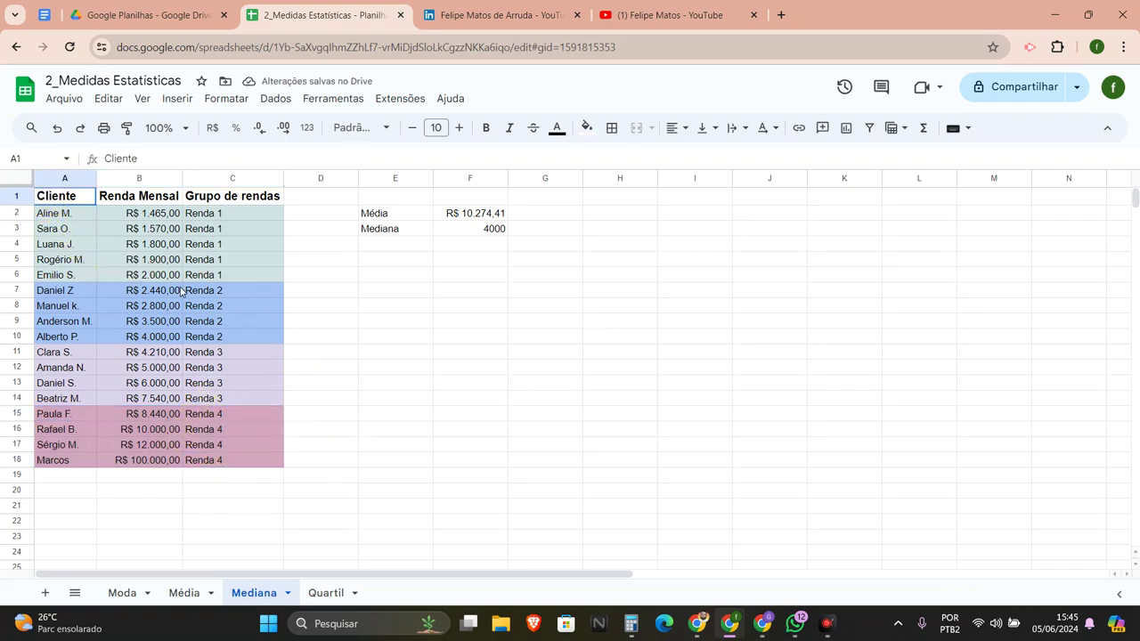
pyautogui.moveTo(234, 214); pyautogui.dragTo(233, 275)
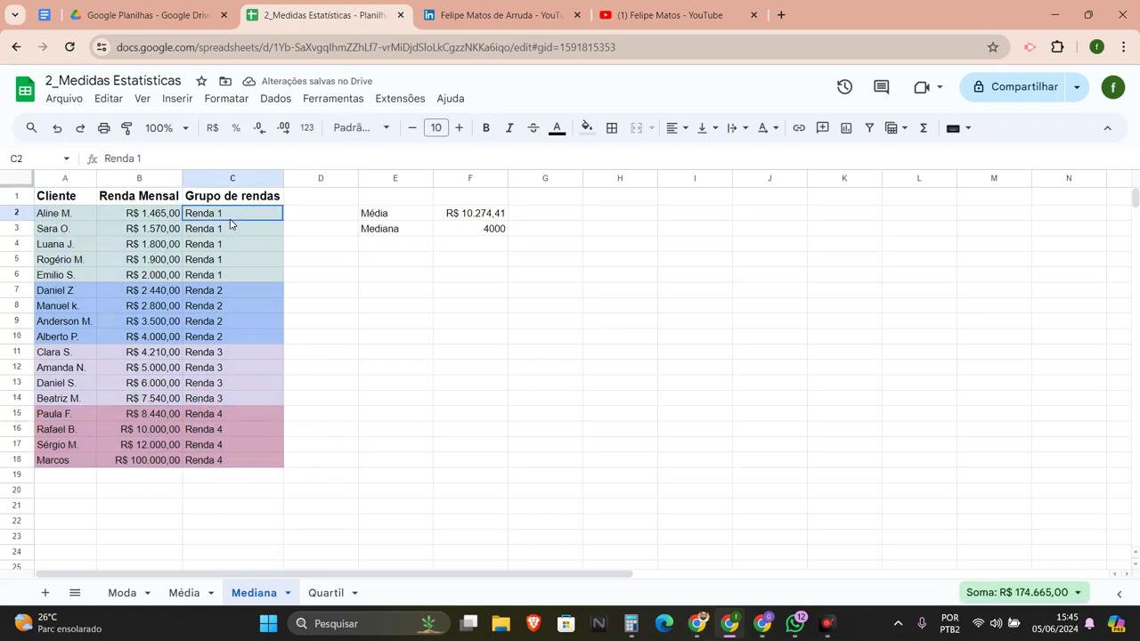
pyautogui.click(67, 201)
pyautogui.moveTo(68, 210); pyautogui.dragTo(76, 279)
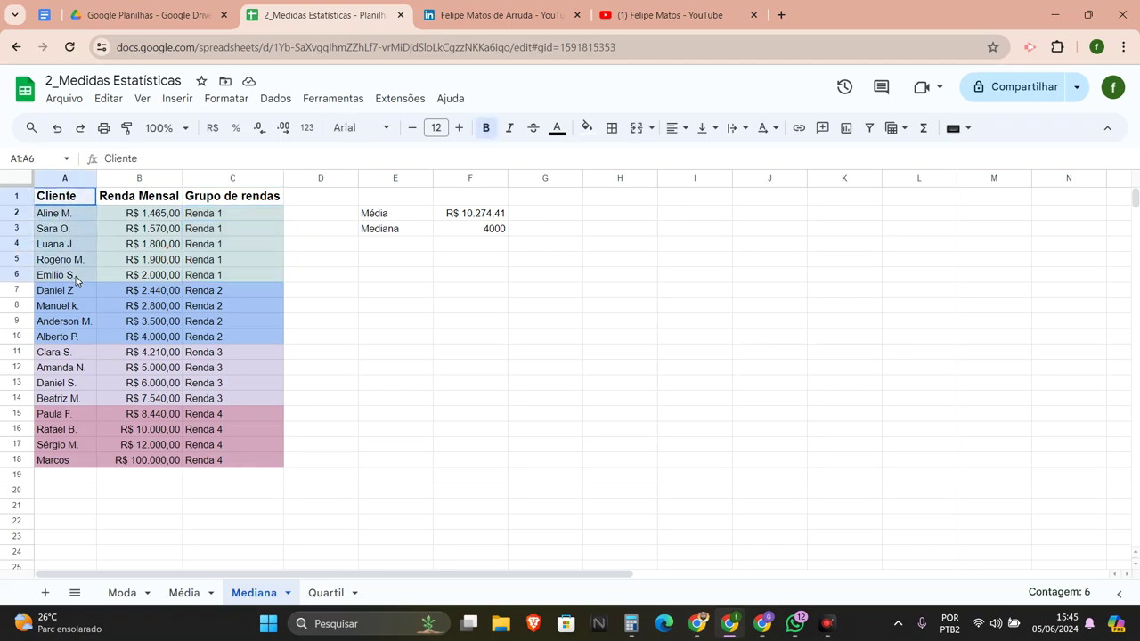
pyautogui.click(329, 595)
pyautogui.click(250, 427)
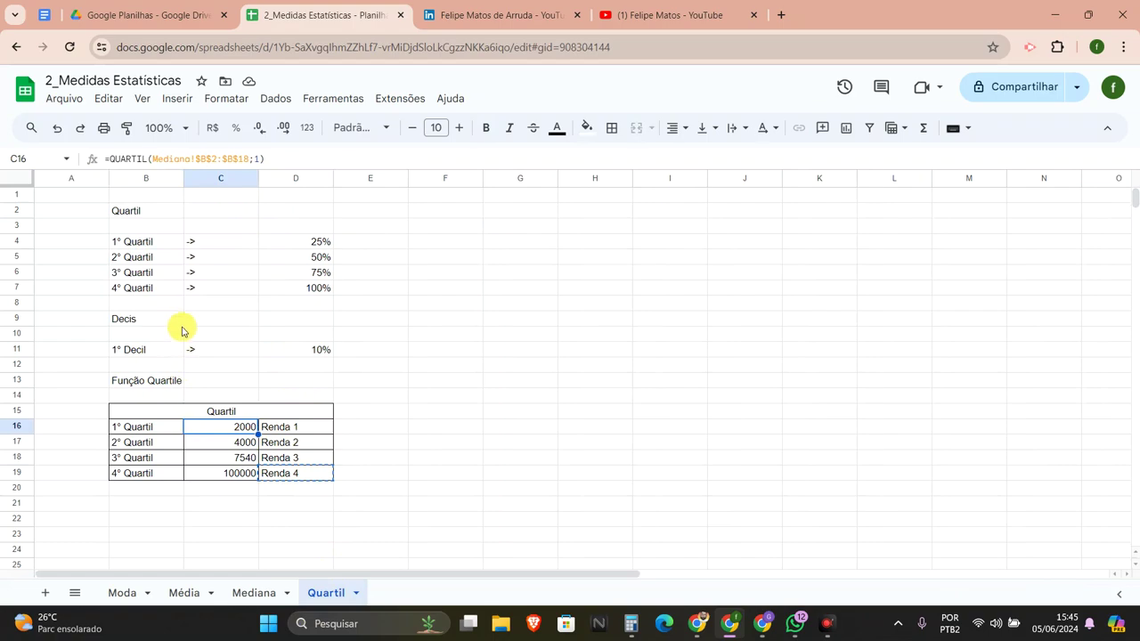
pyautogui.click(125, 594)
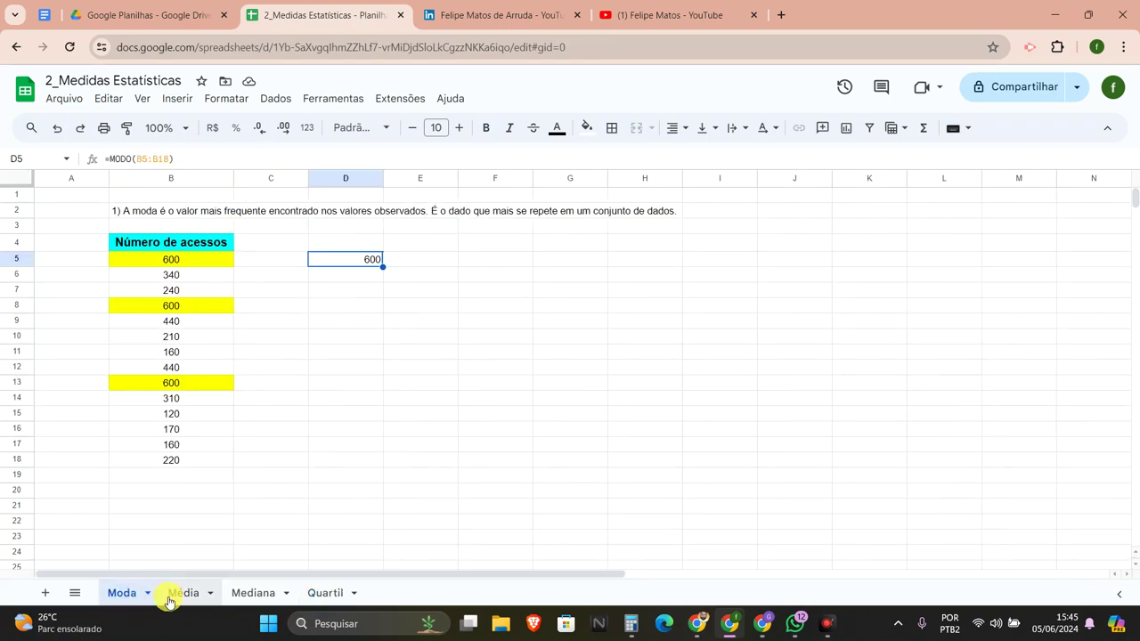
pyautogui.click(173, 594)
pyautogui.click(248, 593)
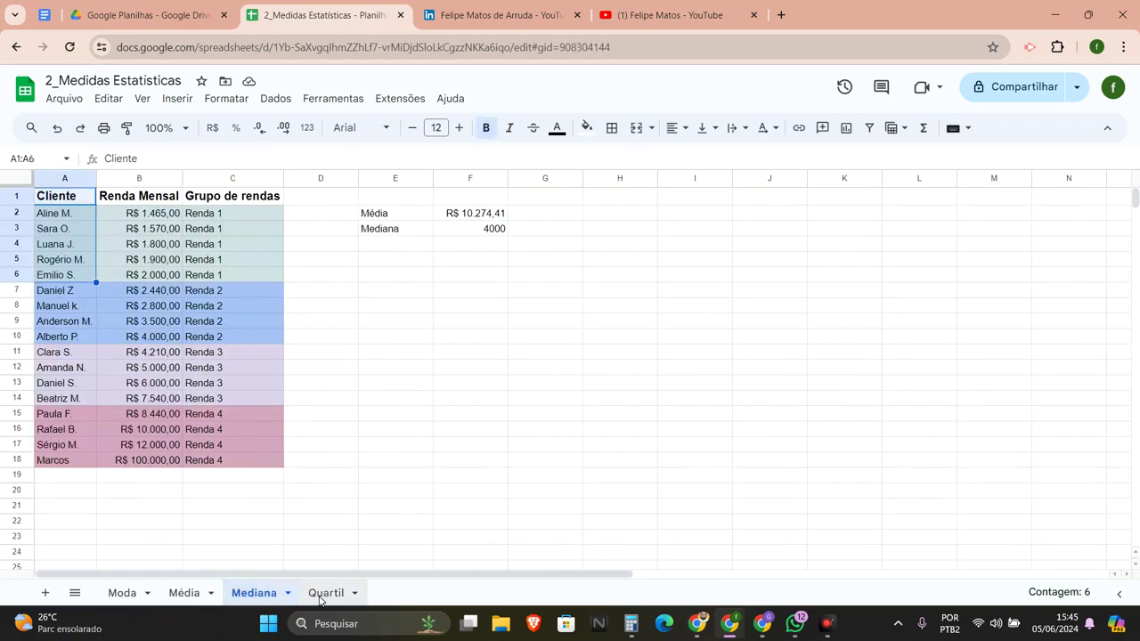
pyautogui.click(321, 594)
pyautogui.click(122, 593)
pyautogui.click(254, 594)
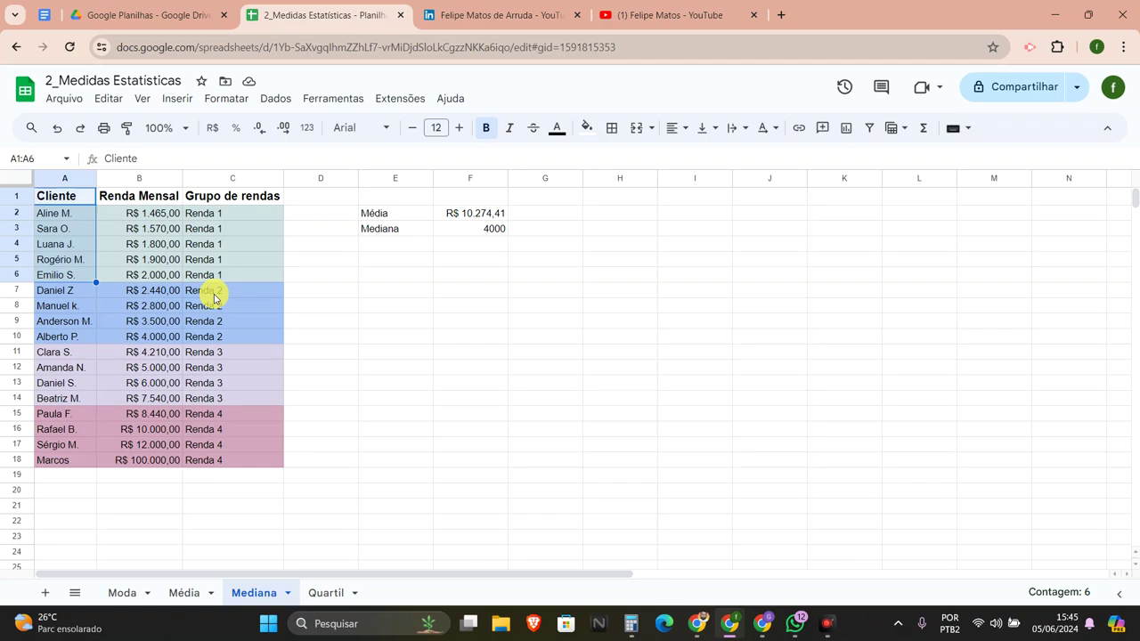
pyautogui.click(326, 214)
pyautogui.click(419, 221)
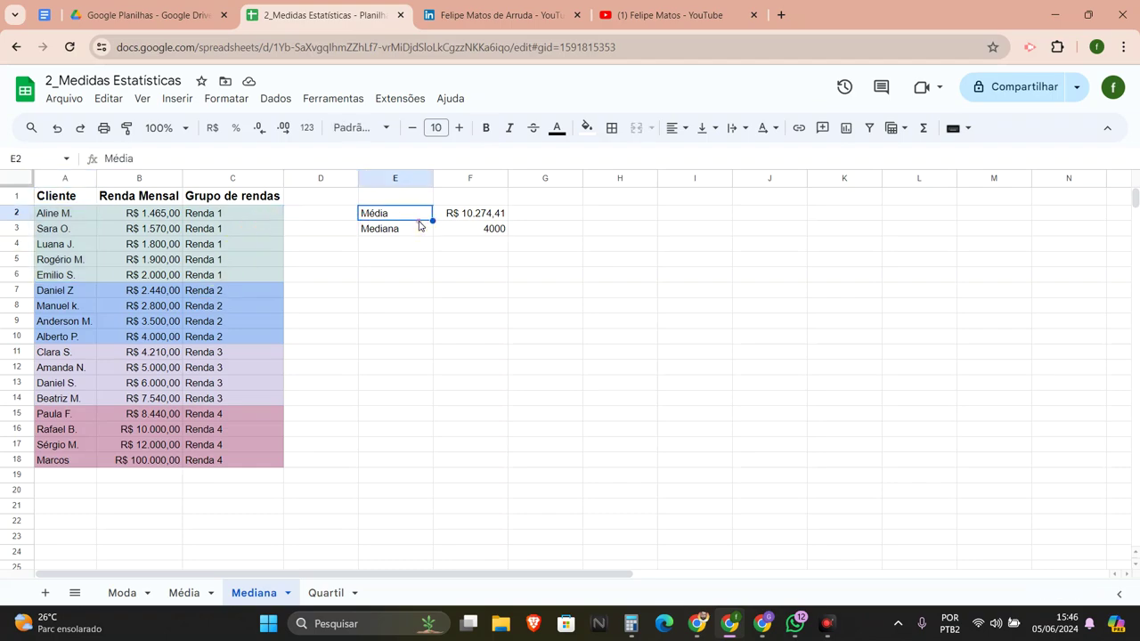
pyautogui.click(472, 222)
pyautogui.click(539, 217)
pyautogui.click(636, 229)
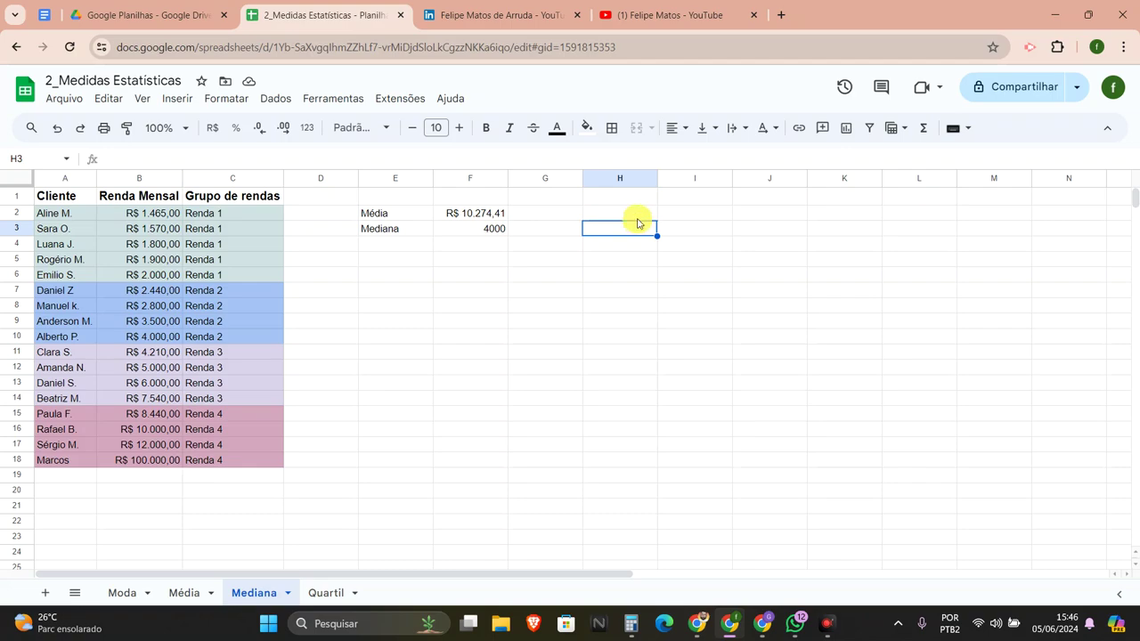
pyautogui.click(636, 219)
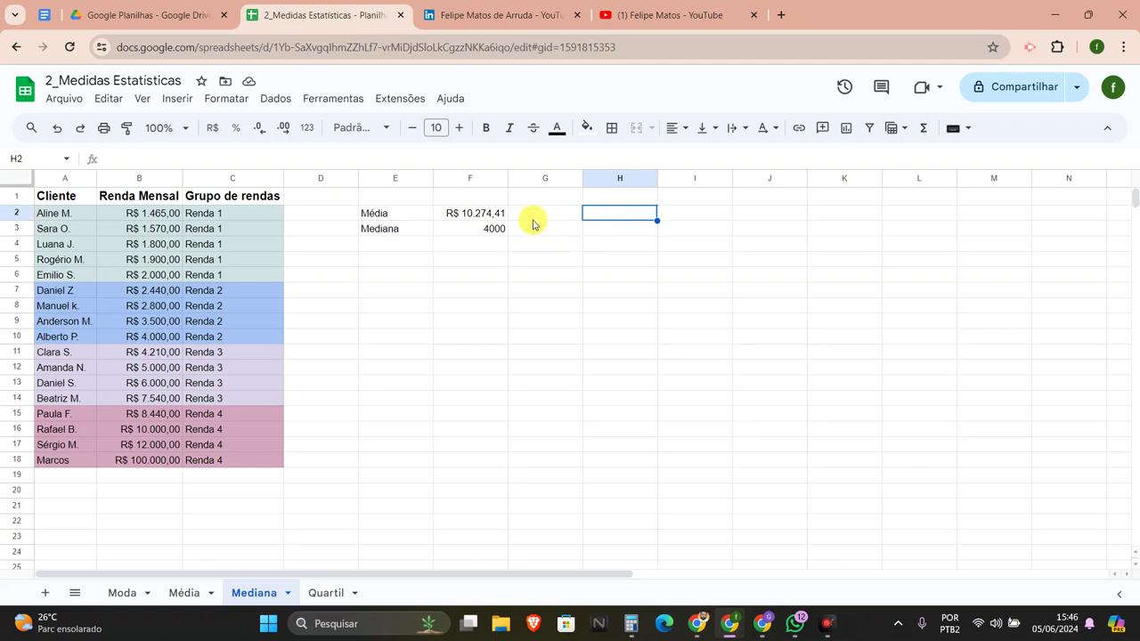